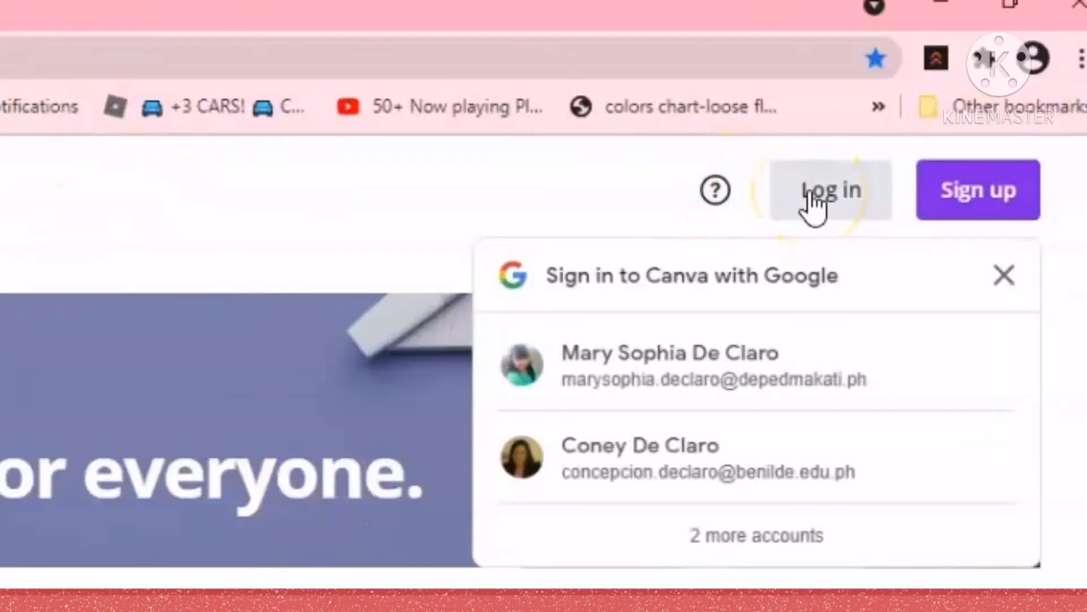
Log in to Canva with the Facebook account.
left_click(811, 199)
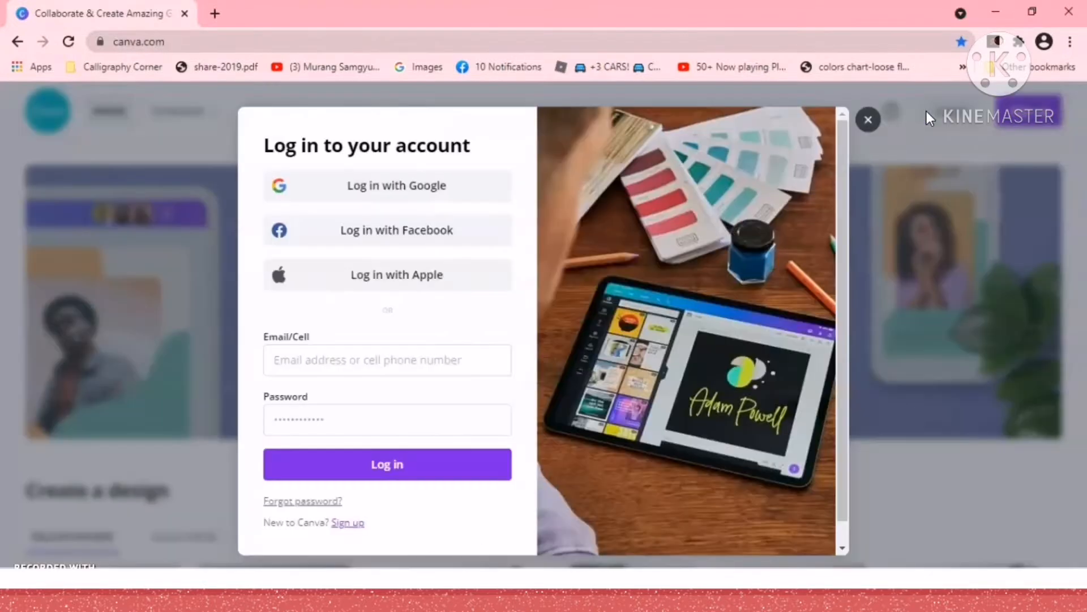
left_click(417, 238)
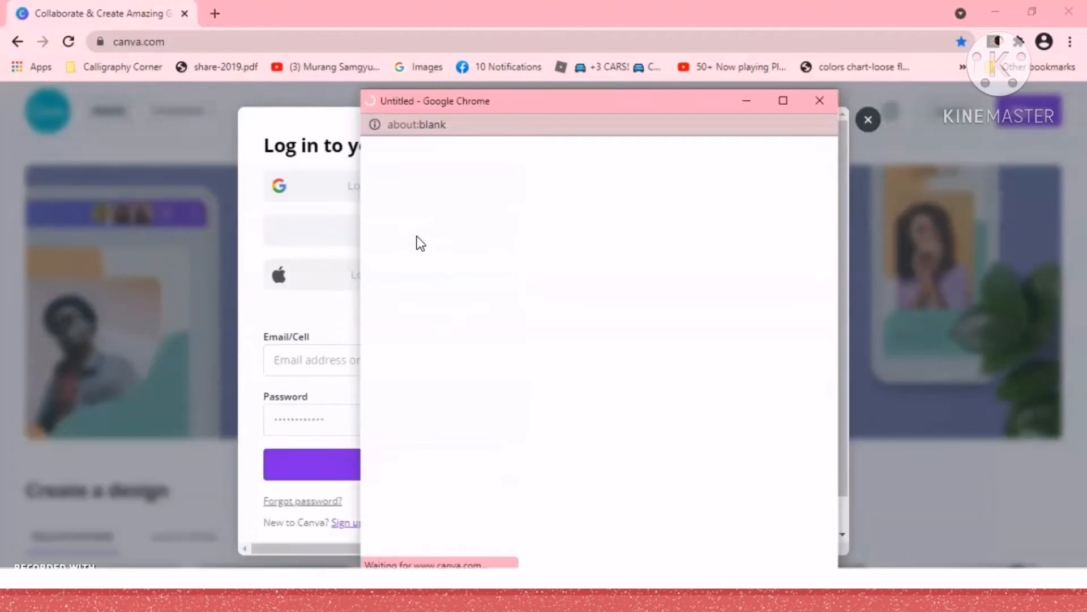
left_click(416, 235)
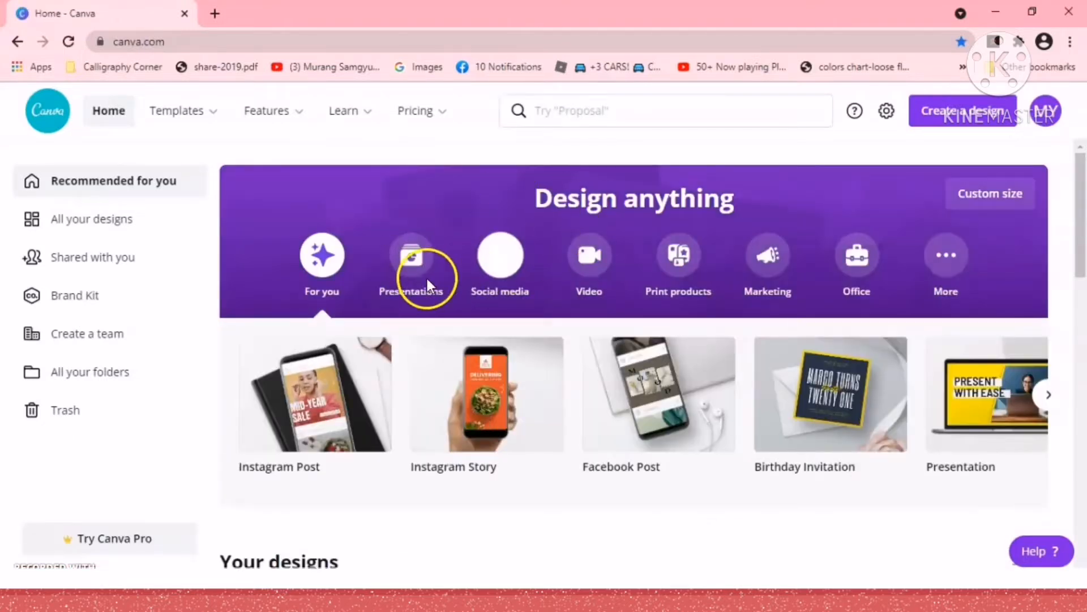
Look through the home page's recommended design types, your own recent designs and the template categories from Presentations to Quote Posters.
scroll(425, 280, "down", 1)
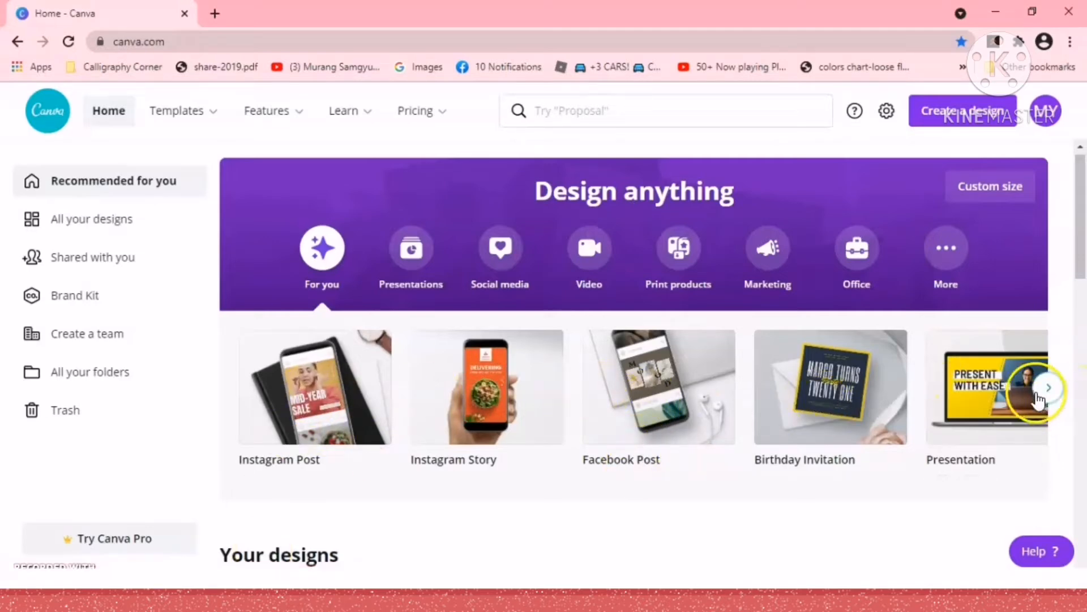
left_click(1047, 388)
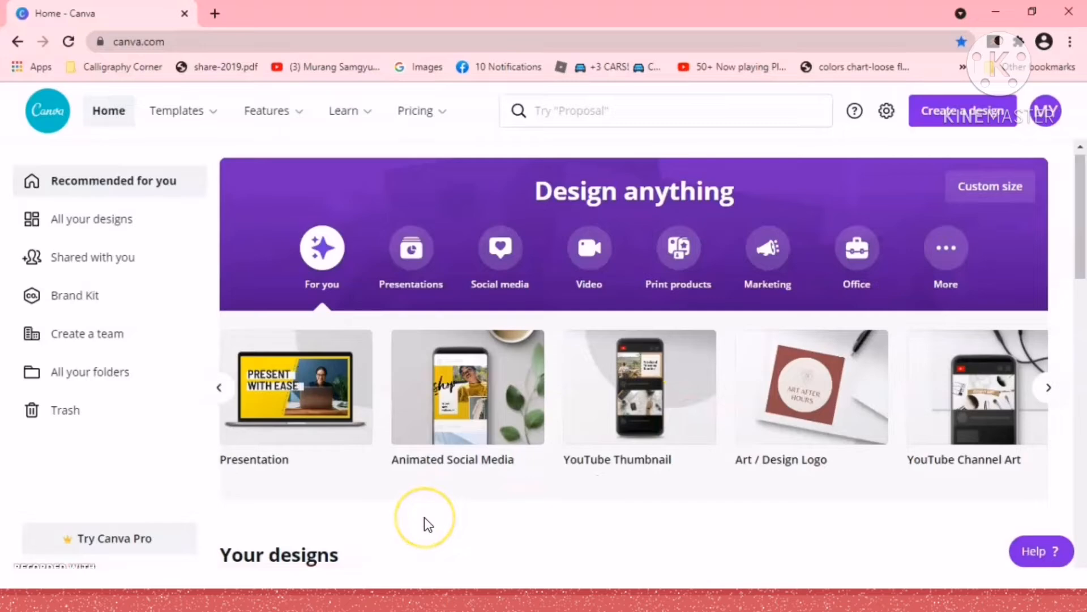
scroll(424, 517, "down", 4)
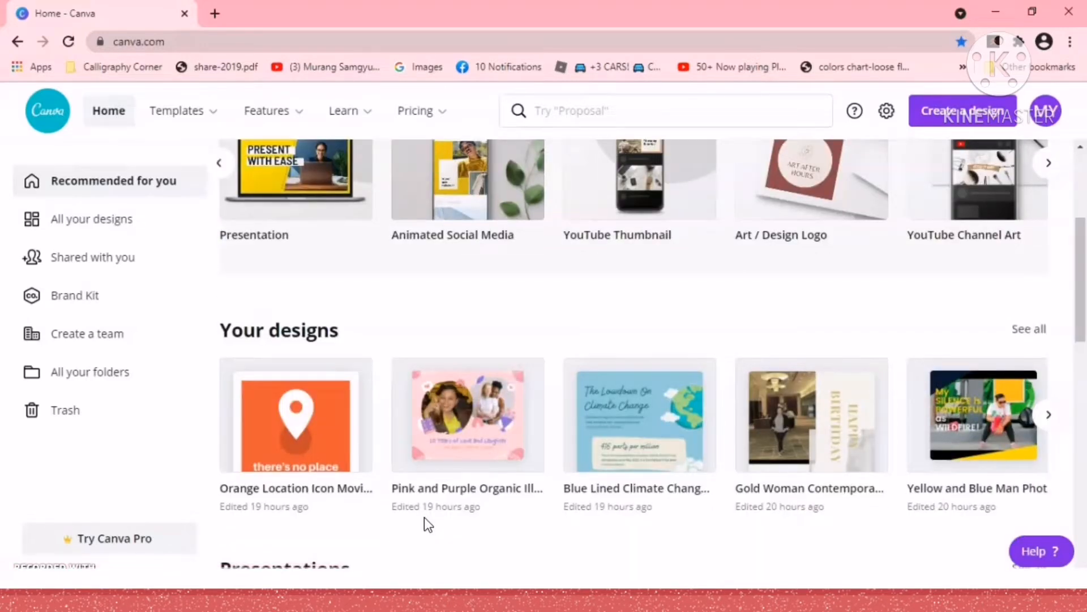
left_click(453, 501)
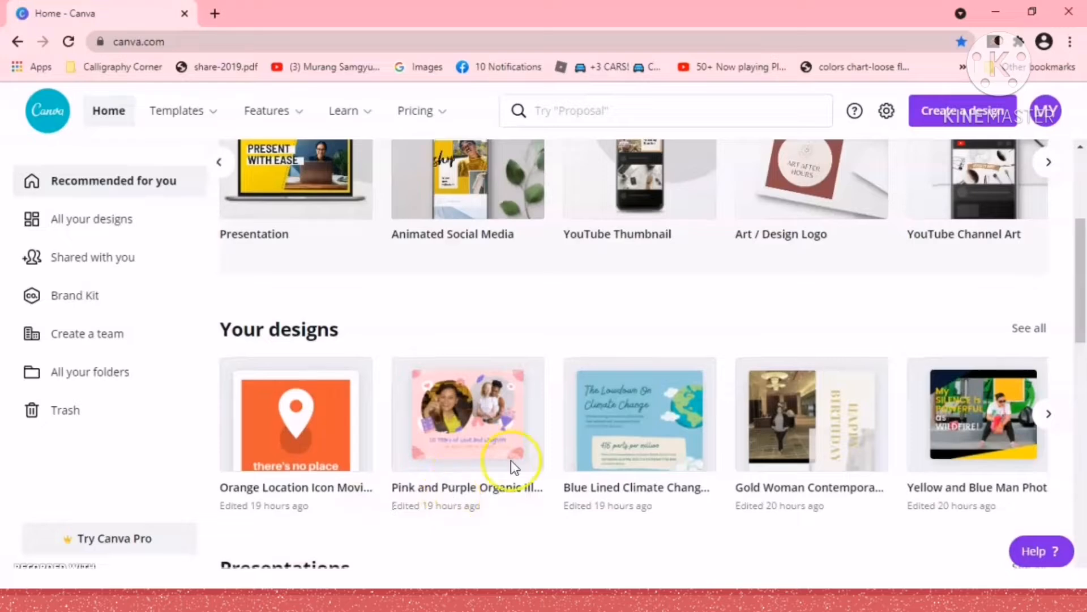
scroll(432, 541, "down", 2)
scroll(430, 540, "down", 3)
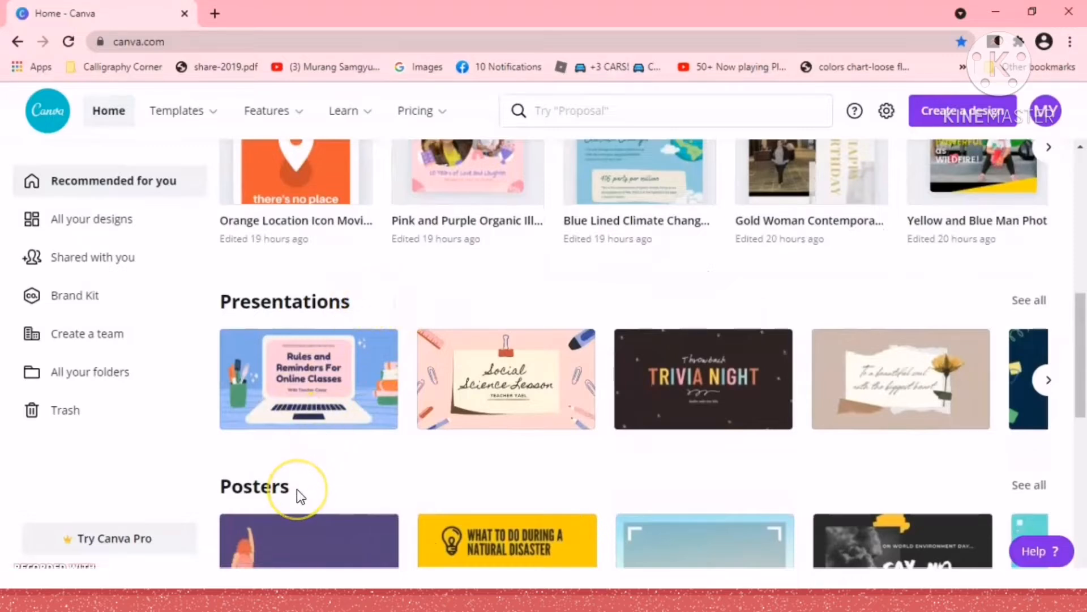
scroll(296, 488, "down", 6)
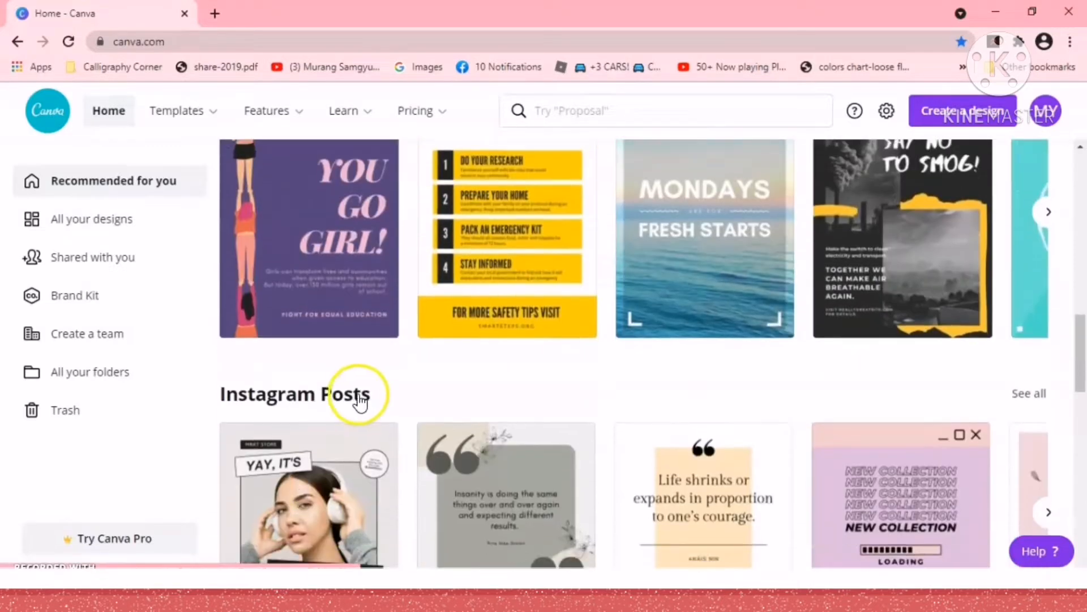
scroll(404, 390, "down", 5)
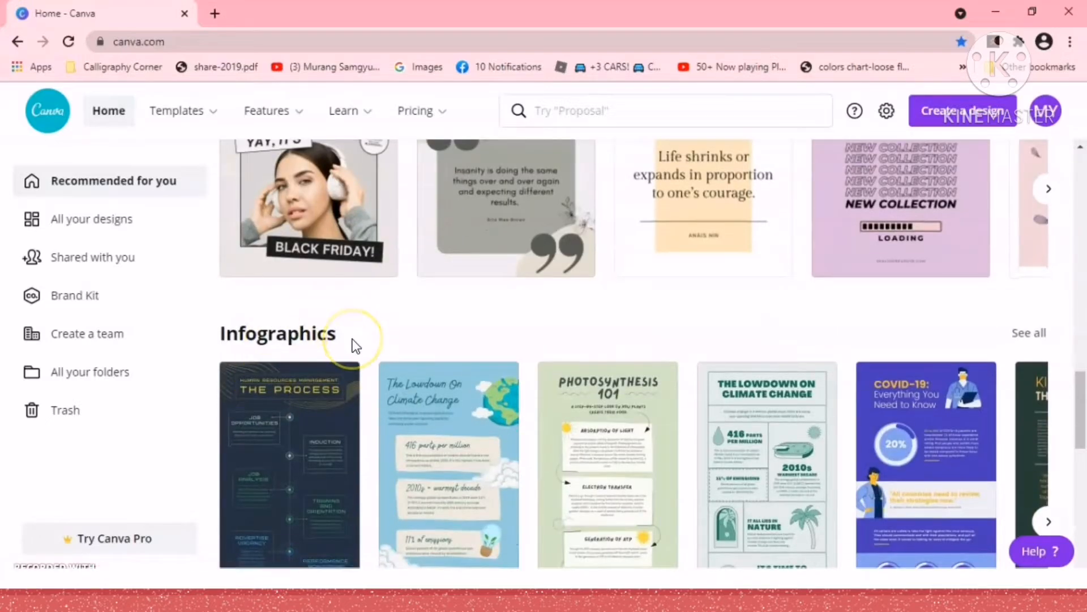
scroll(355, 346, "down", 6)
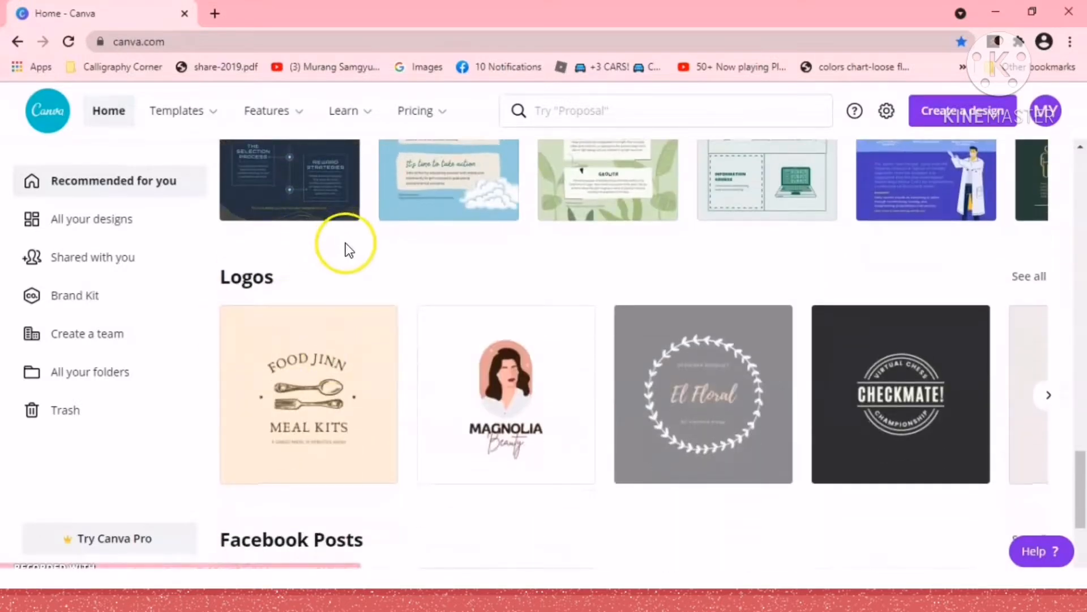
scroll(280, 290, "down", 5)
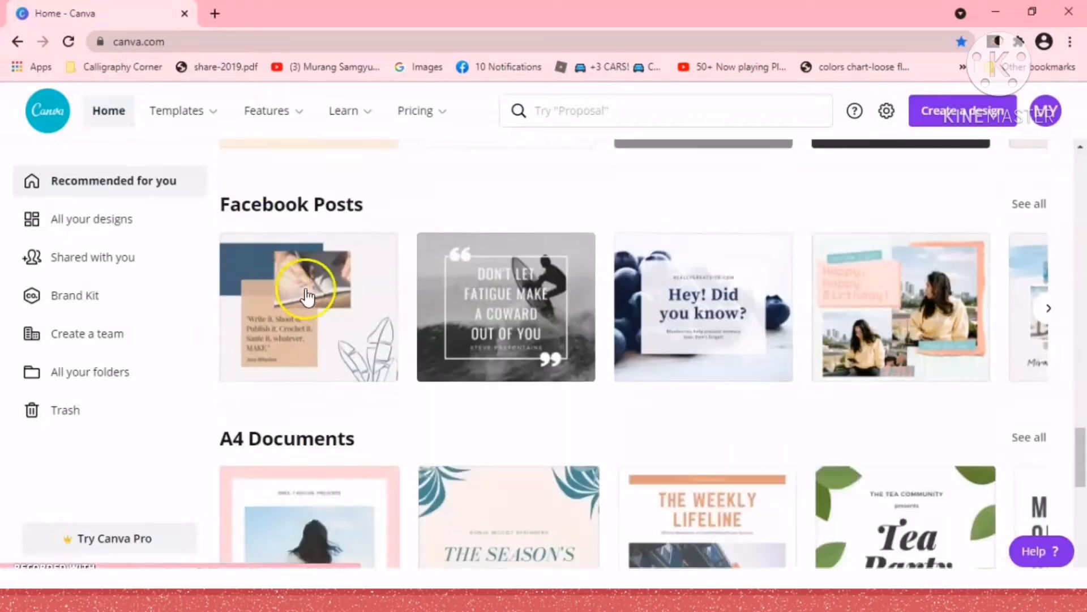
scroll(337, 326, "down", 5)
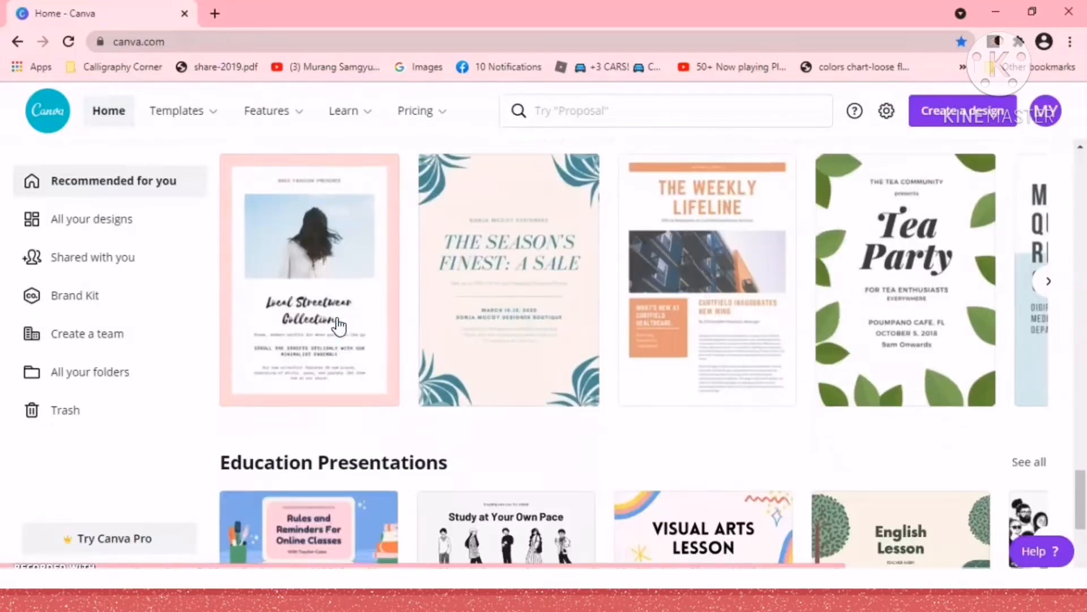
scroll(355, 413, "down", 3)
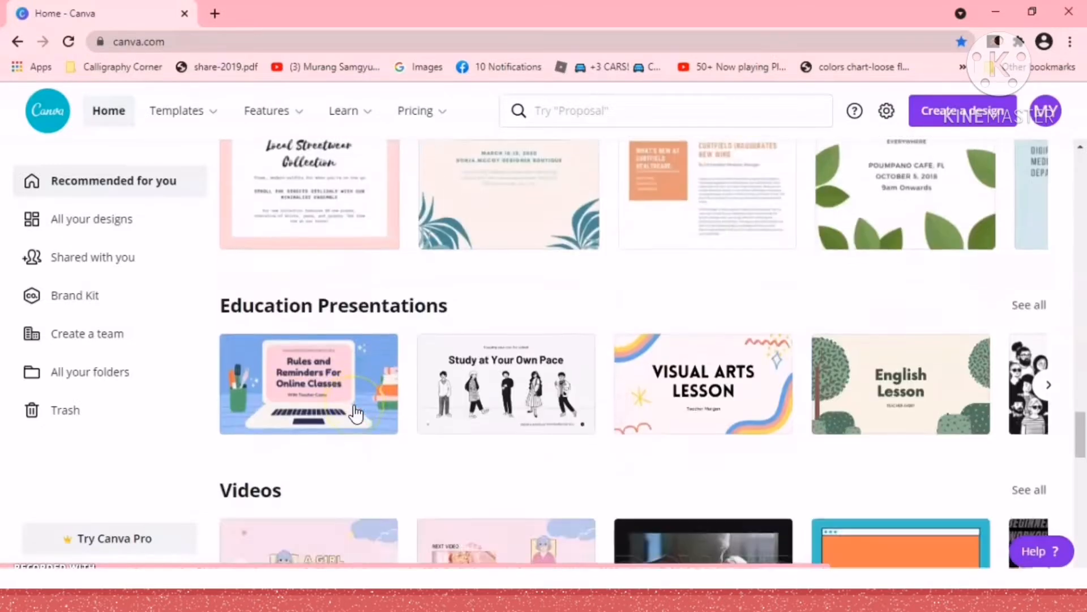
scroll(351, 413, "down", 8)
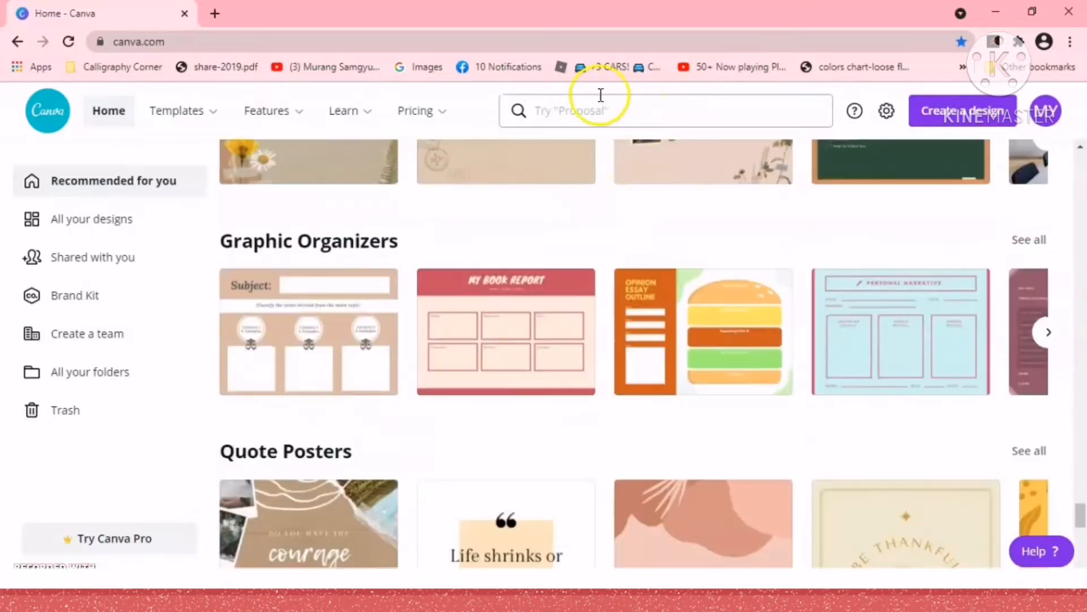
Search for "youtube thumbnail" and show the templates of the suggested YouTube Thumbnail design type.
left_click(595, 96)
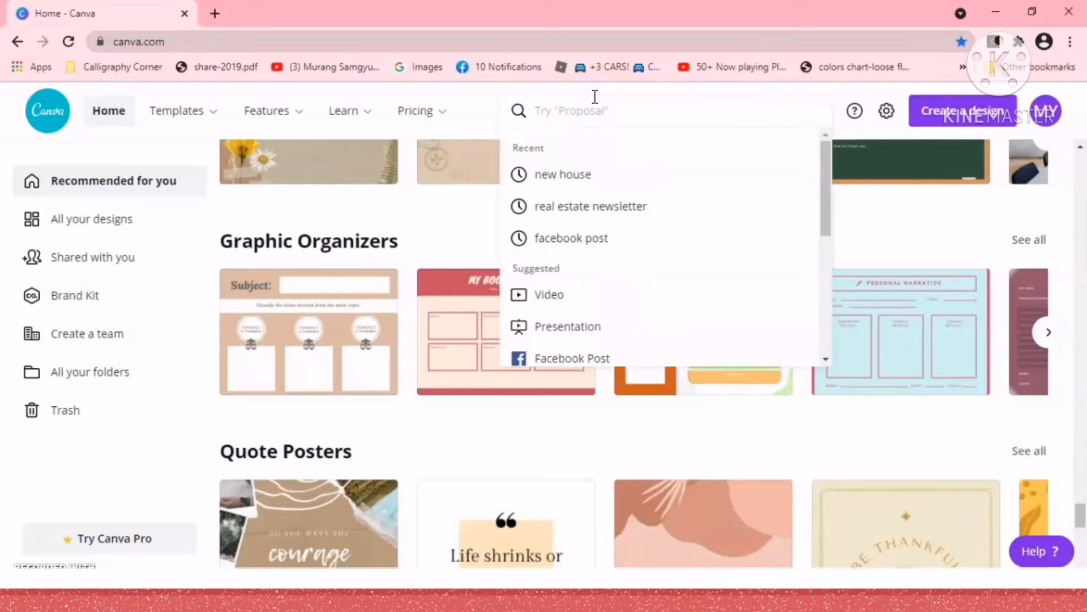
type("youtube thu")
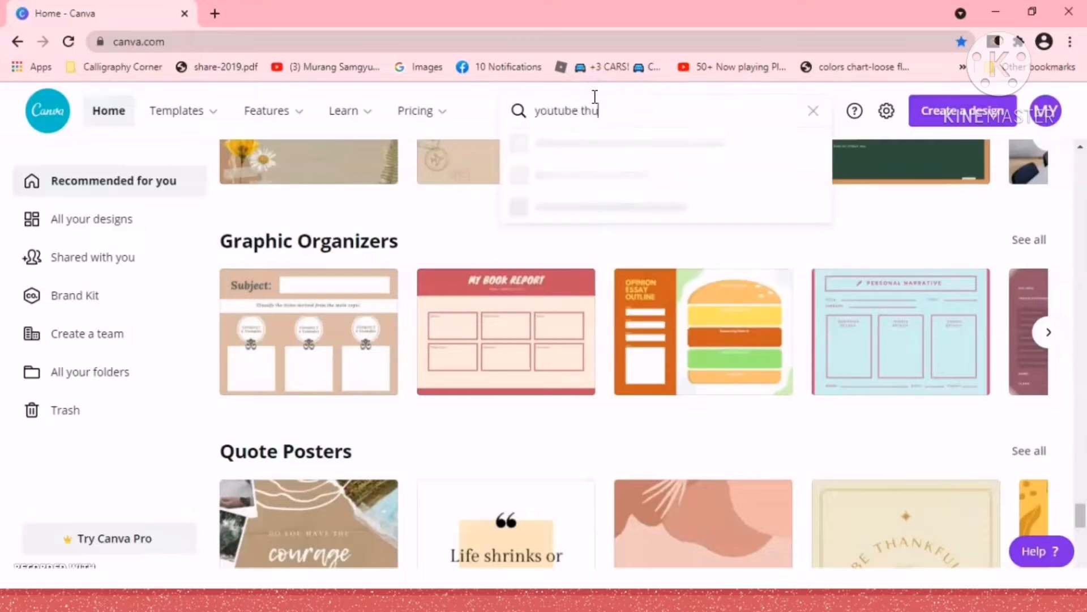
type("mbnai")
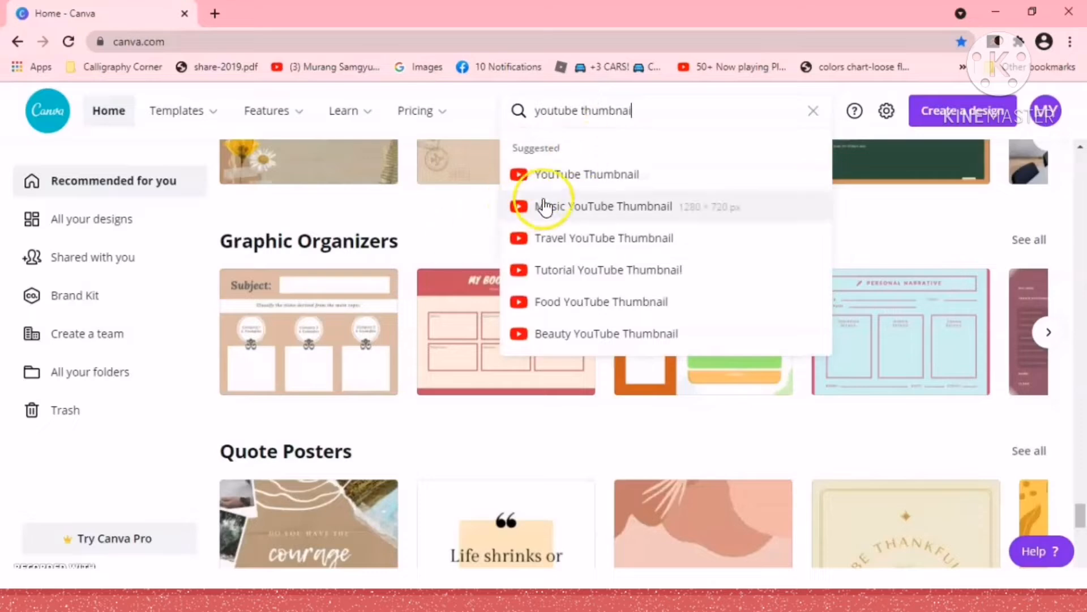
left_click(596, 184)
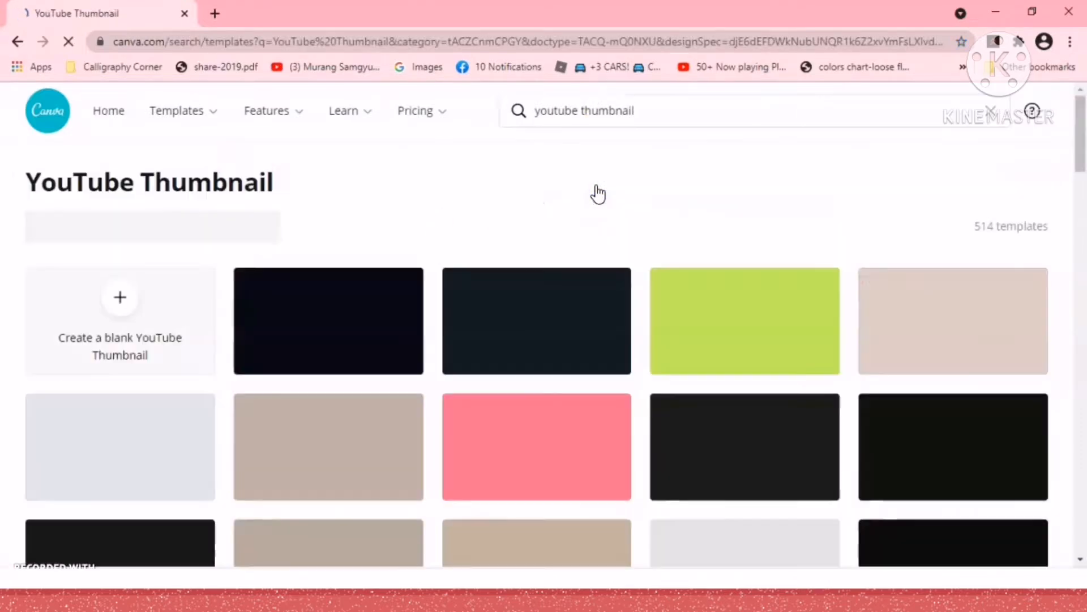
left_click(802, 212)
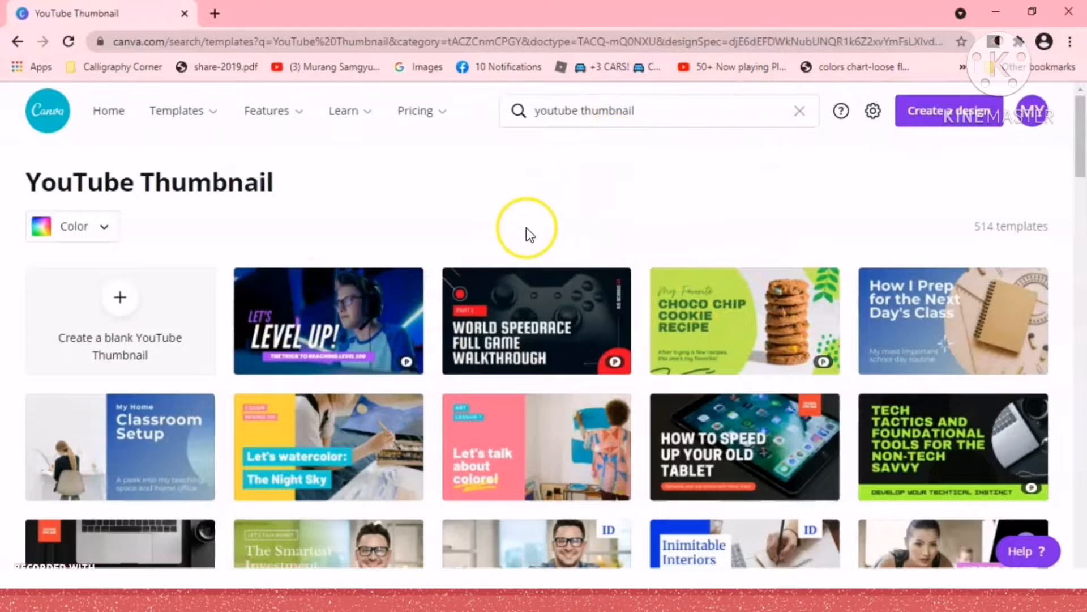
Browse the YouTube Thumbnail templates and open the free "Let's watercolor: The Night Sky" template for editing.
scroll(526, 227, "down", 2)
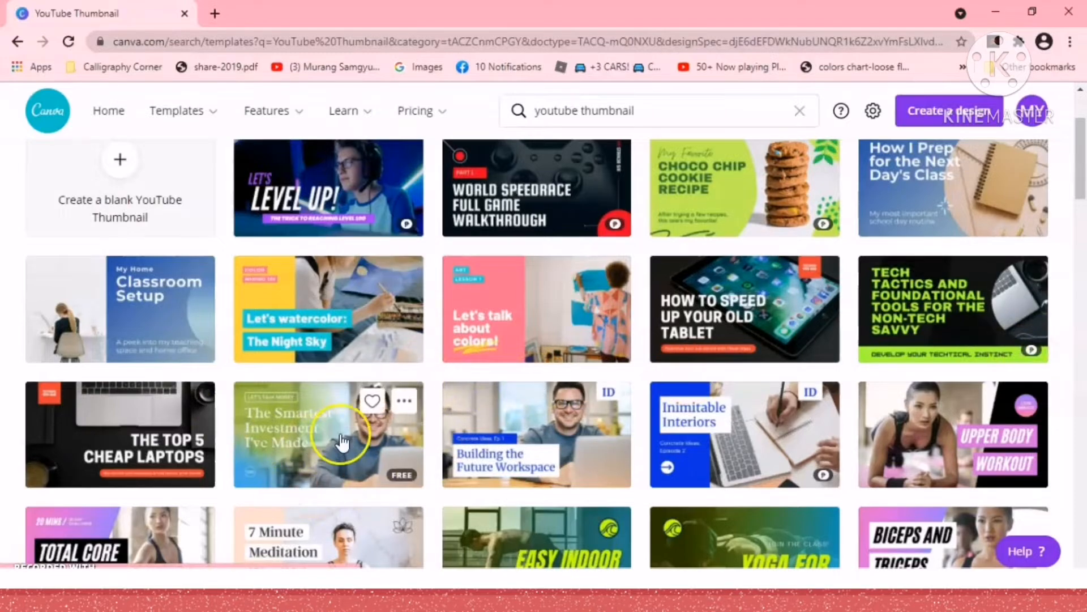
scroll(363, 447, "down", 2)
scroll(342, 442, "down", 5)
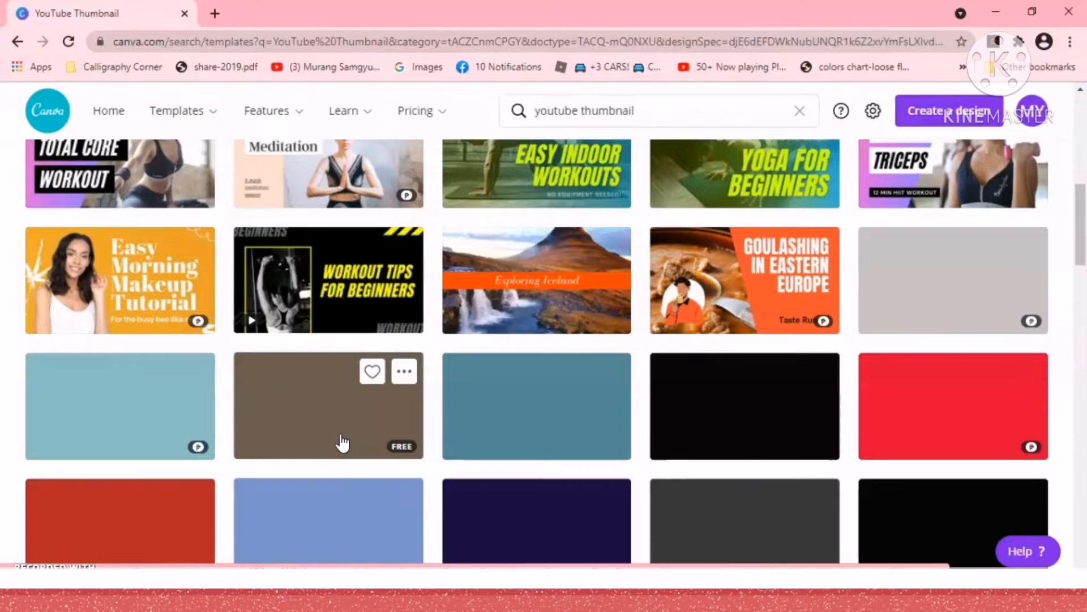
scroll(341, 442, "down", 3)
scroll(342, 442, "up", 4)
scroll(341, 442, "up", 8)
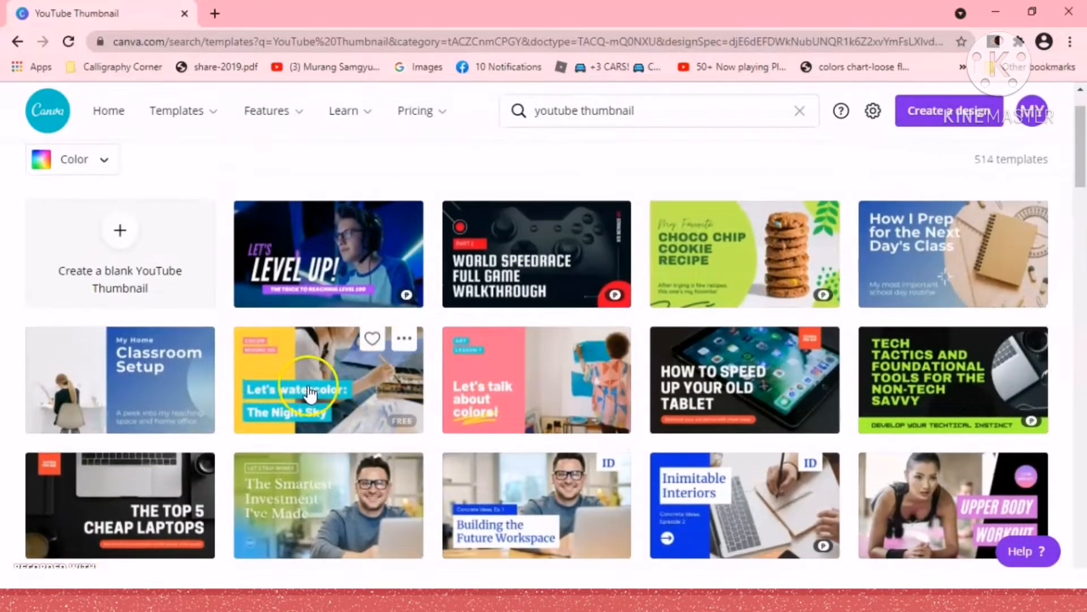
left_click(314, 362)
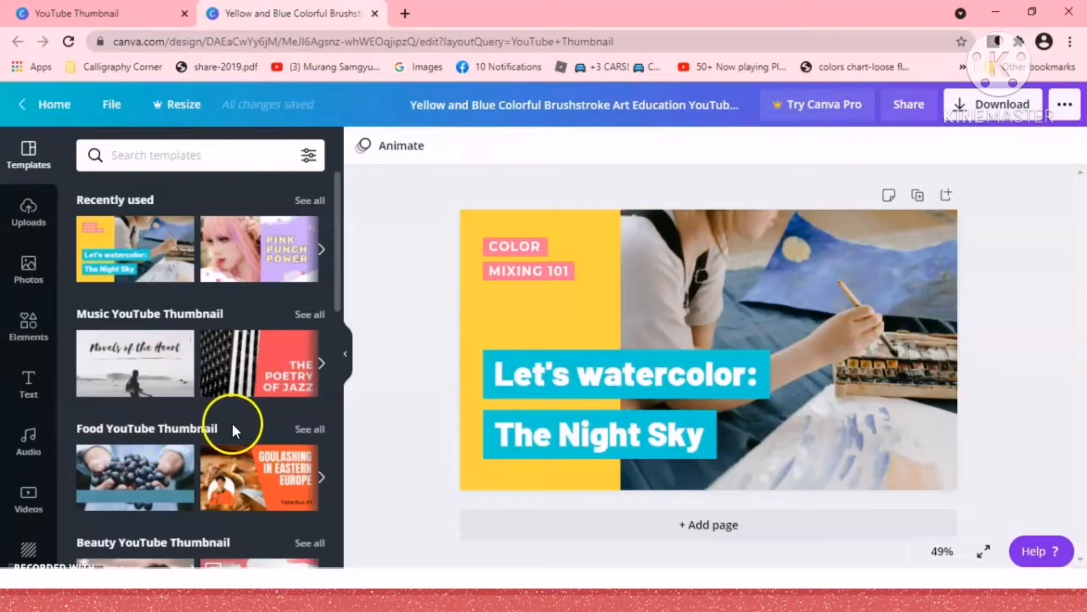
Examine the other thumbnail templates offered in the editor, from the Food, Beauty, Tutorial and Travel categories through all results.
scroll(230, 435, "down", 3)
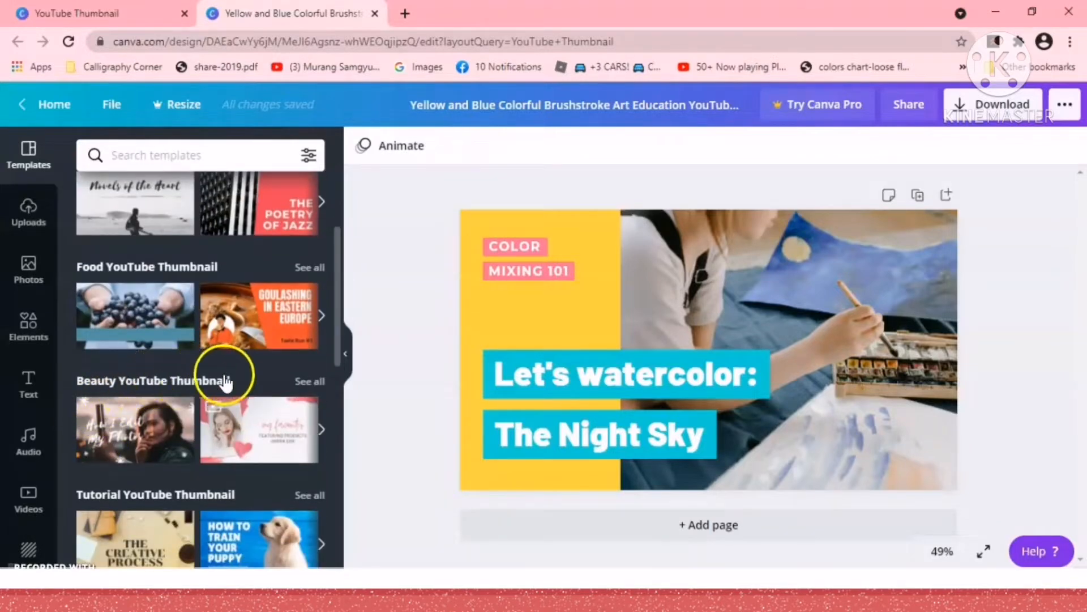
scroll(244, 417, "down", 2)
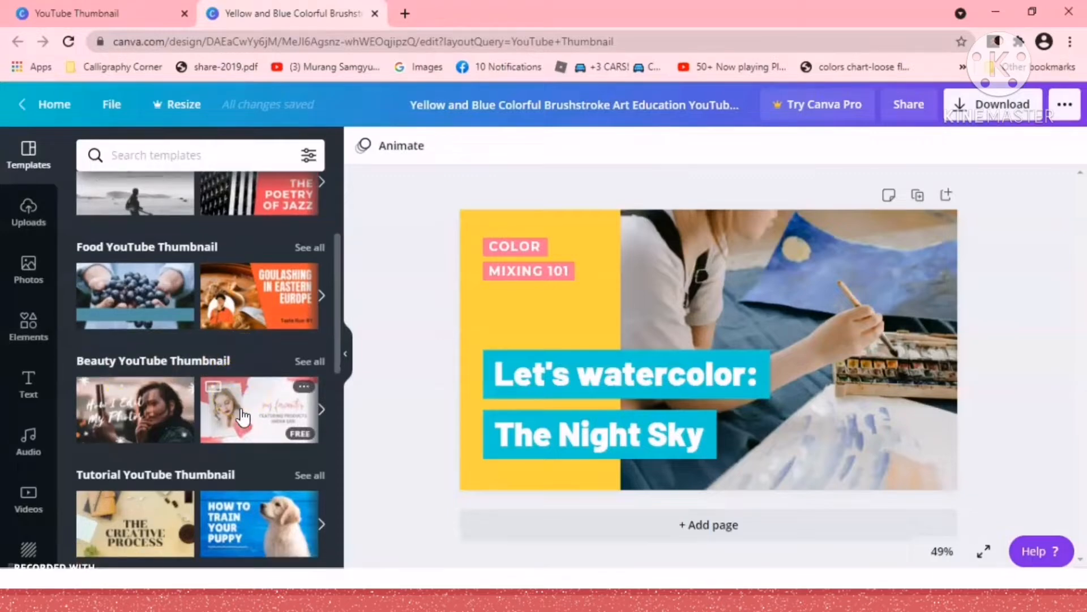
scroll(211, 417, "down", 1)
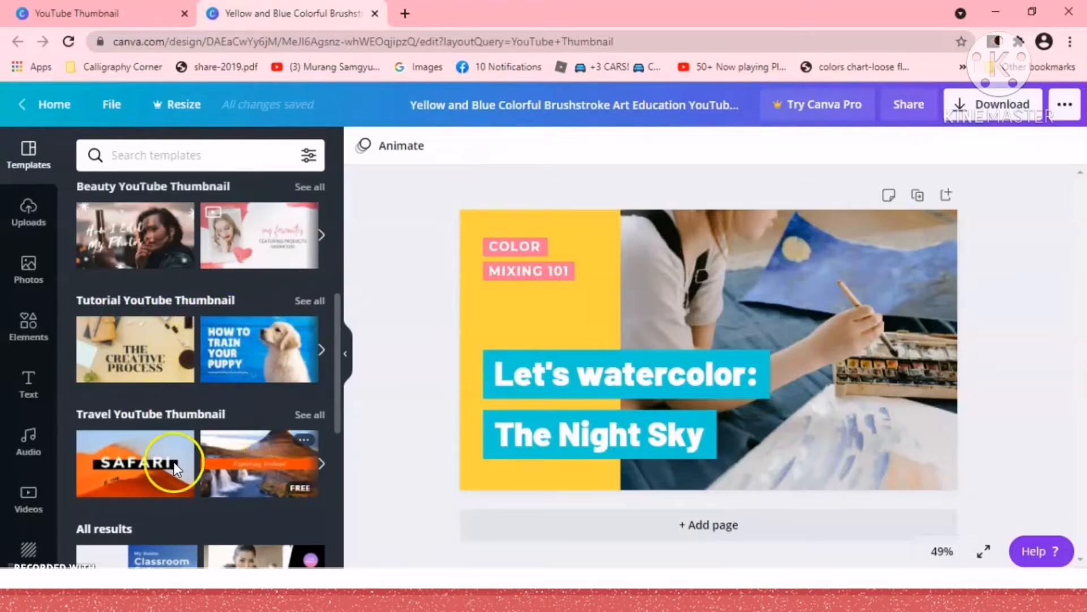
scroll(269, 423, "down", 3)
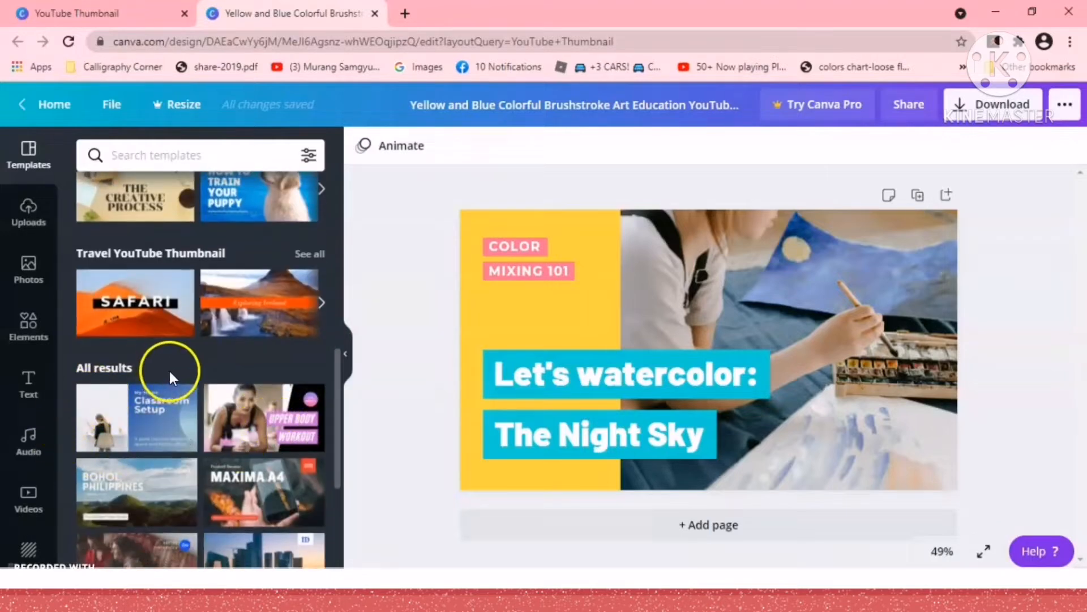
scroll(218, 473, "down", 2)
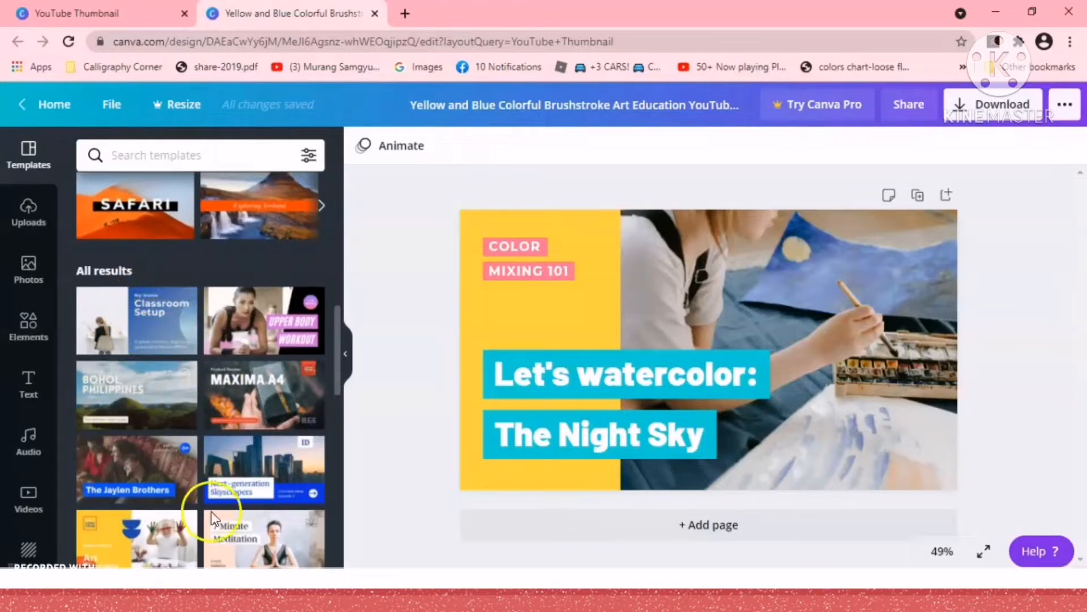
scroll(212, 518, "down", 3)
scroll(211, 521, "down", 4)
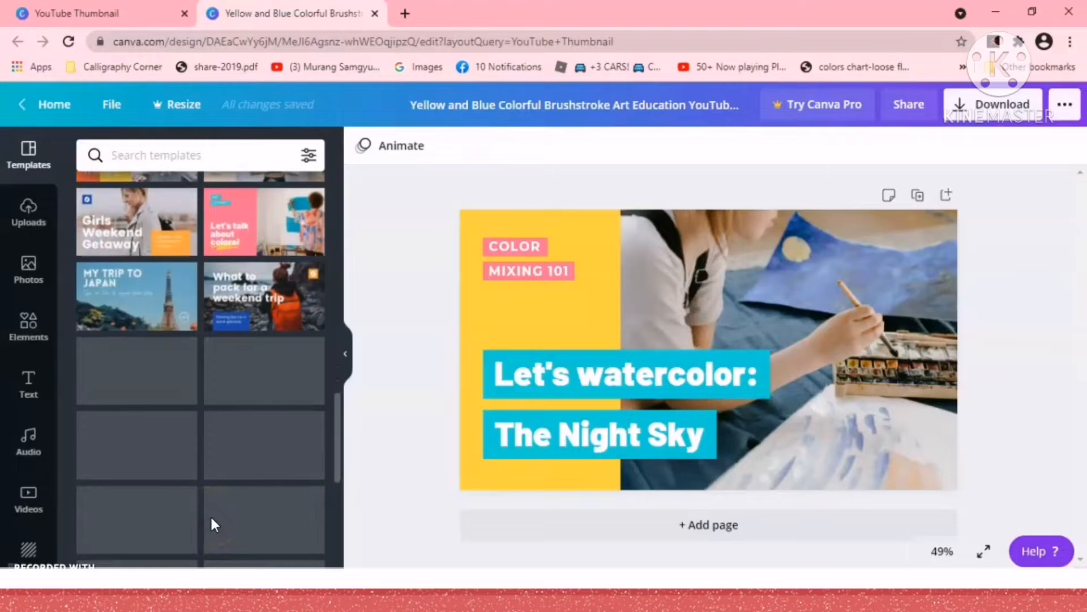
scroll(211, 524, "down", 4)
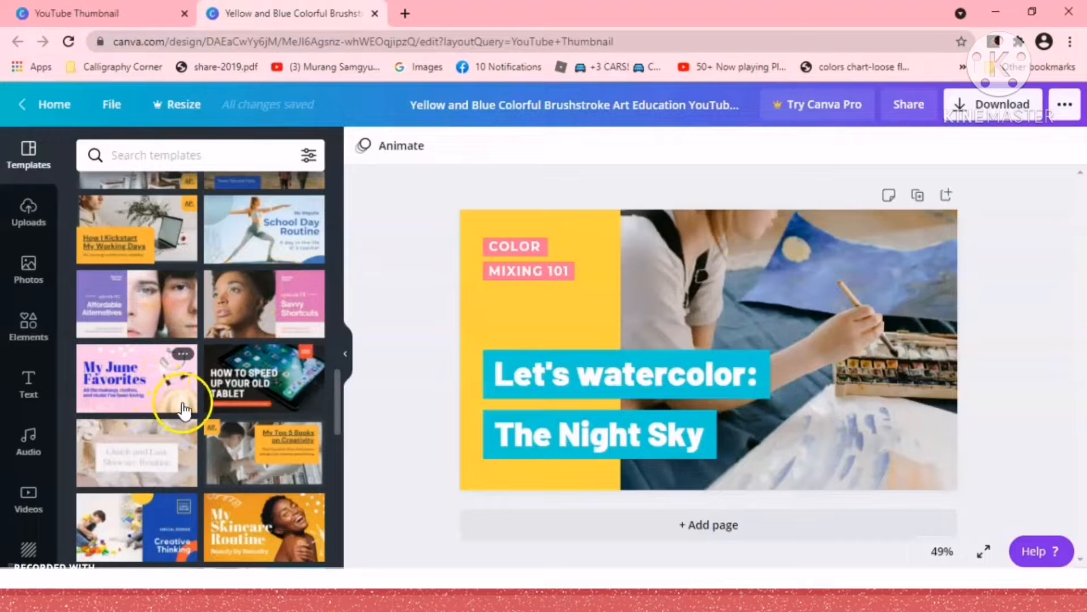
scroll(173, 404, "down", 3)
Hide the template list, try a 50% canvas zoom and settle on 75%.
left_click(830, 294)
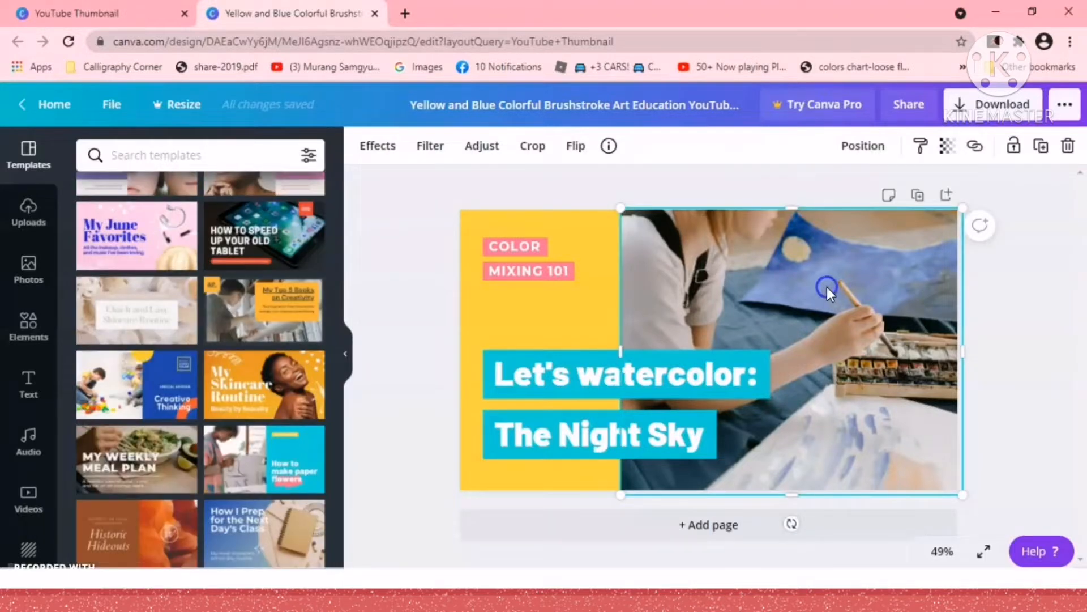
left_click(347, 357)
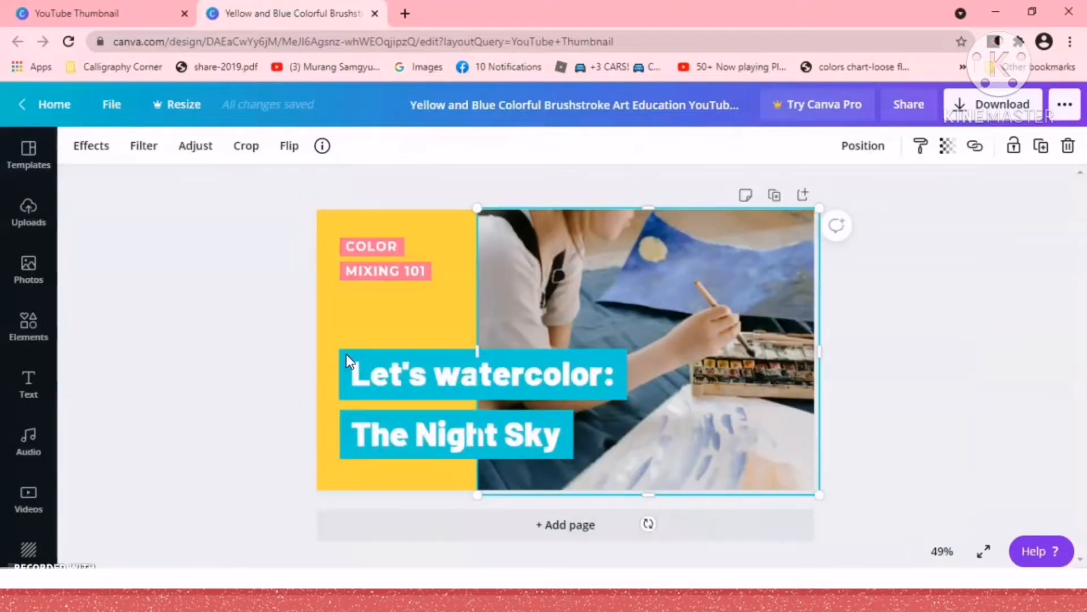
left_click(935, 552)
left_click(963, 441)
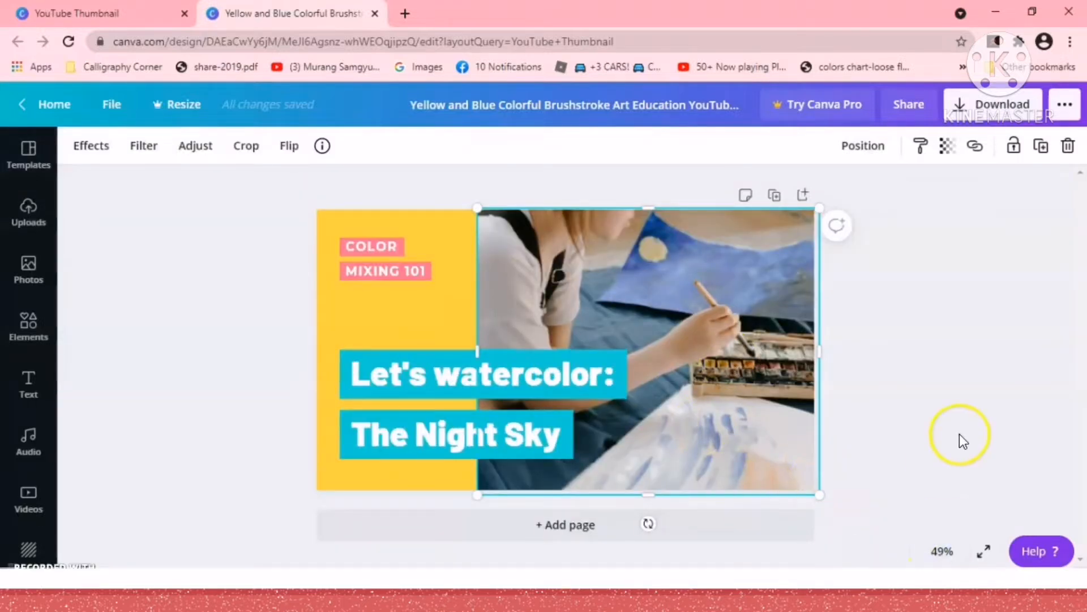
left_click(943, 553)
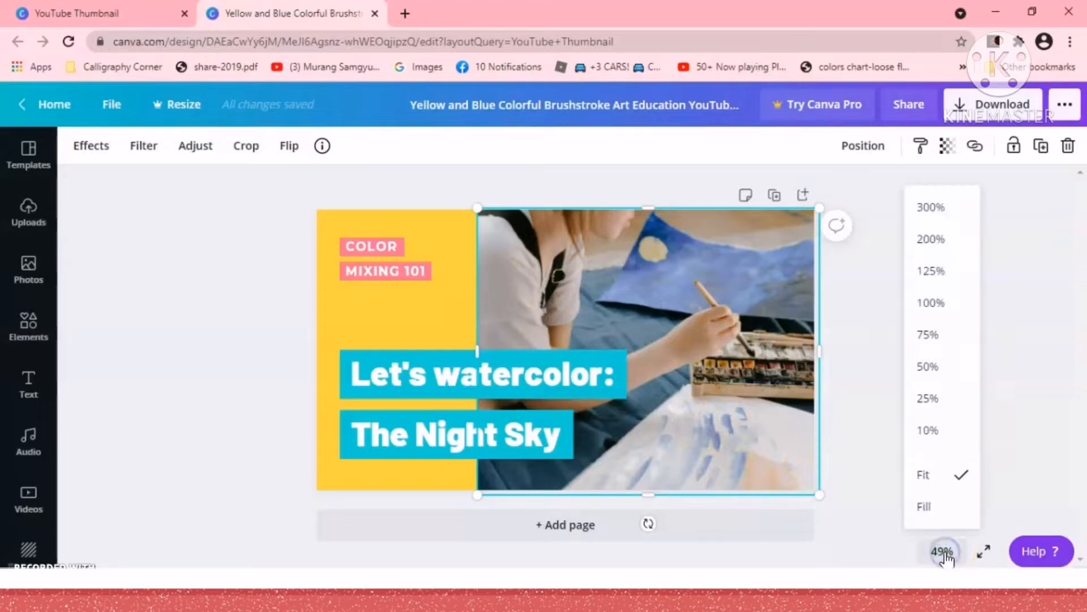
left_click(939, 369)
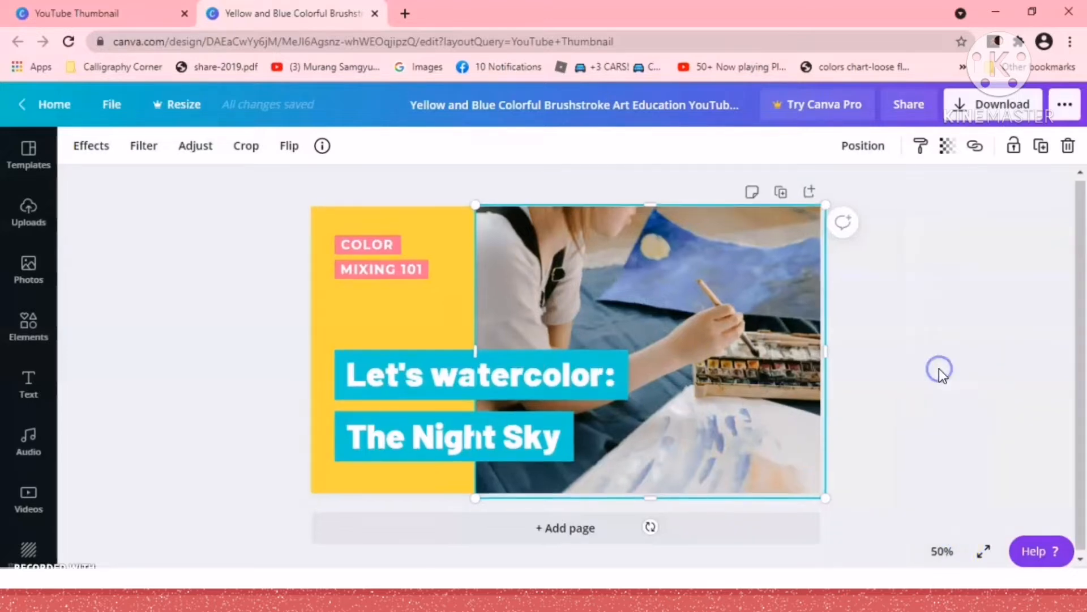
left_click(937, 553)
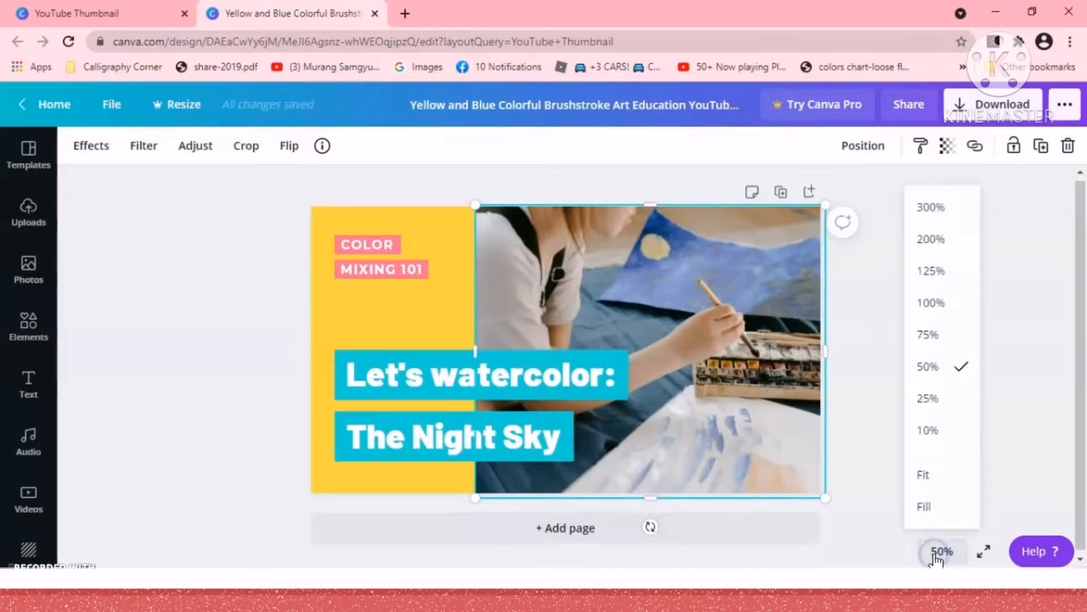
left_click(931, 335)
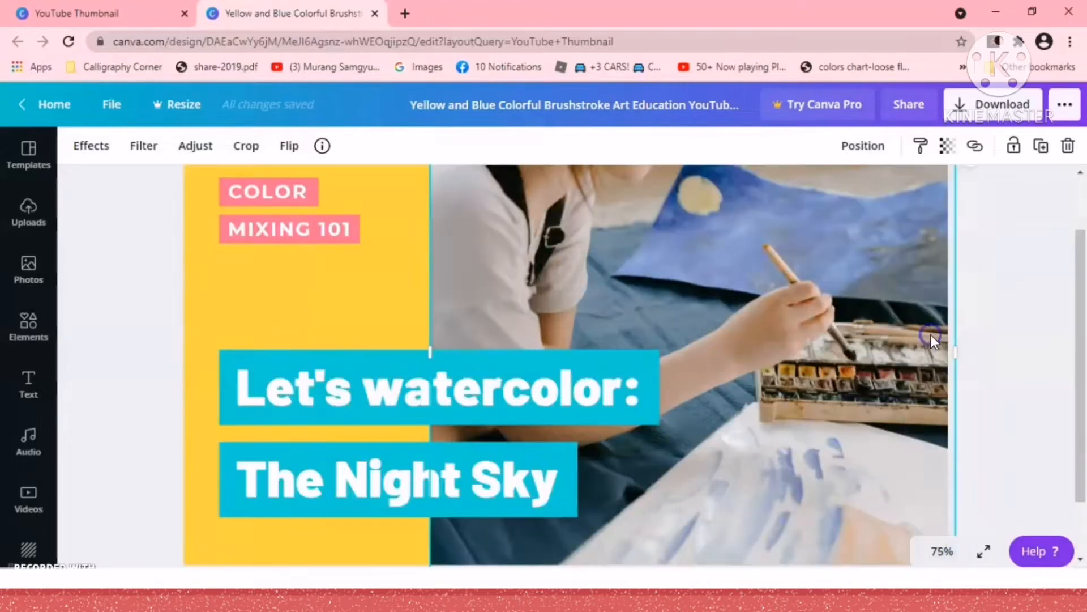
left_click(1039, 327)
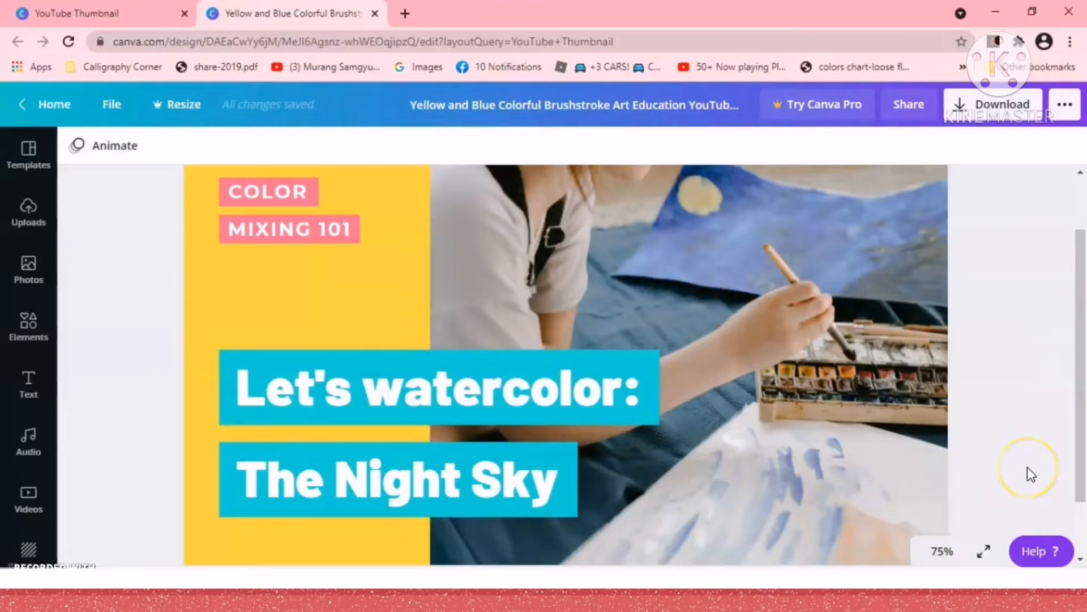
Add the pink skincare set photo from the uploaded images to the thumbnail and delete it again.
left_click(766, 328)
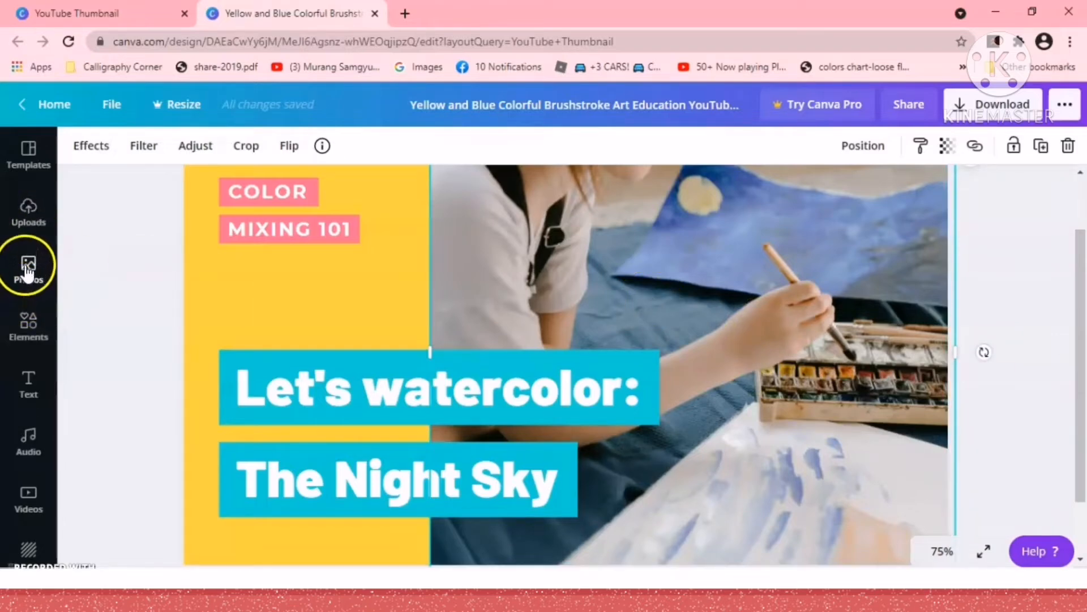
left_click(29, 215)
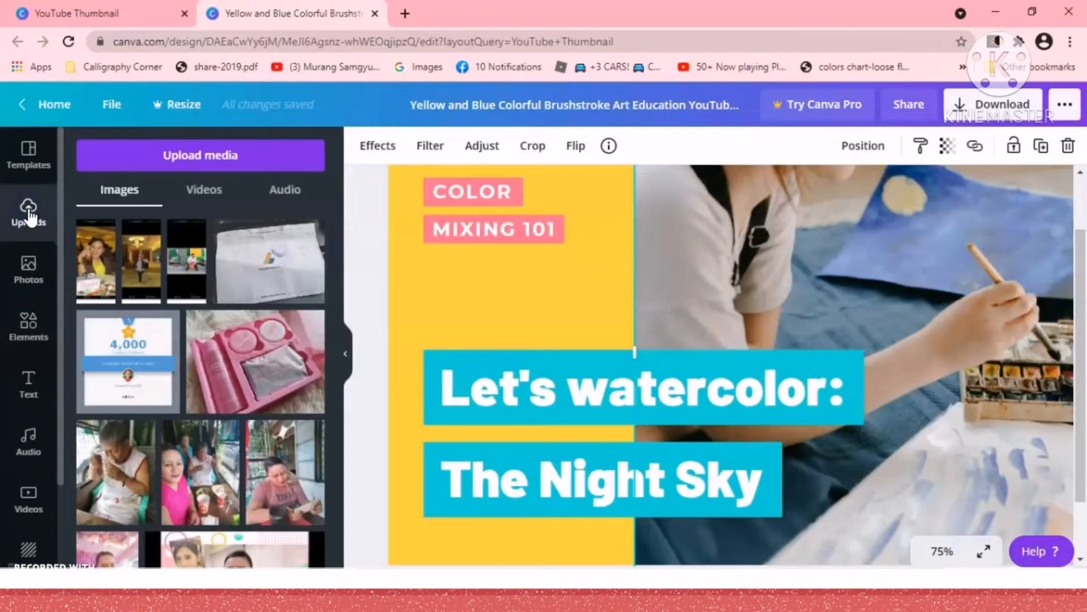
left_click(266, 369)
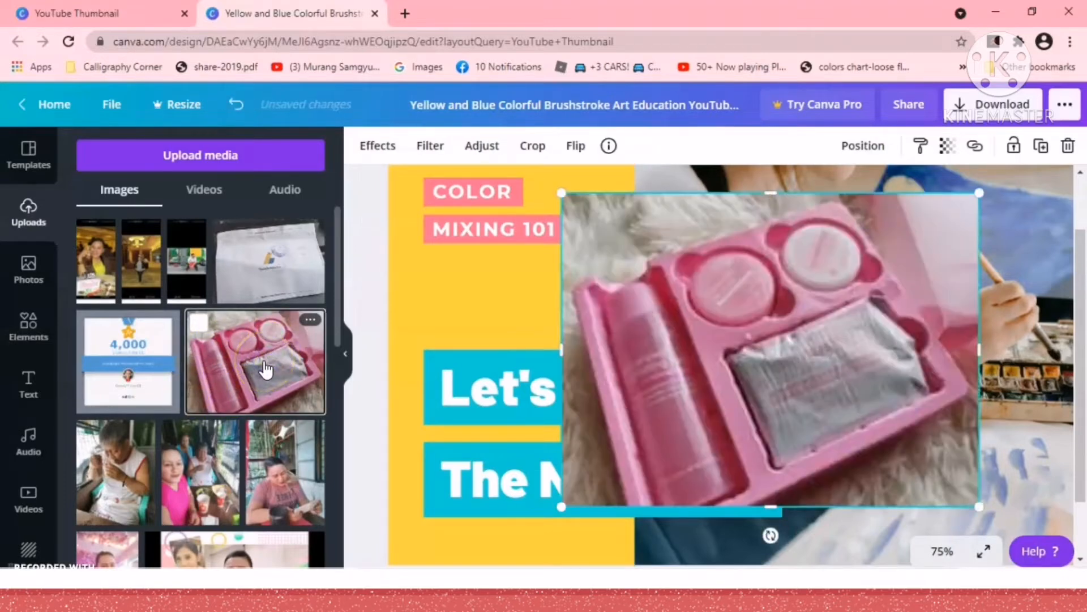
left_click(669, 320)
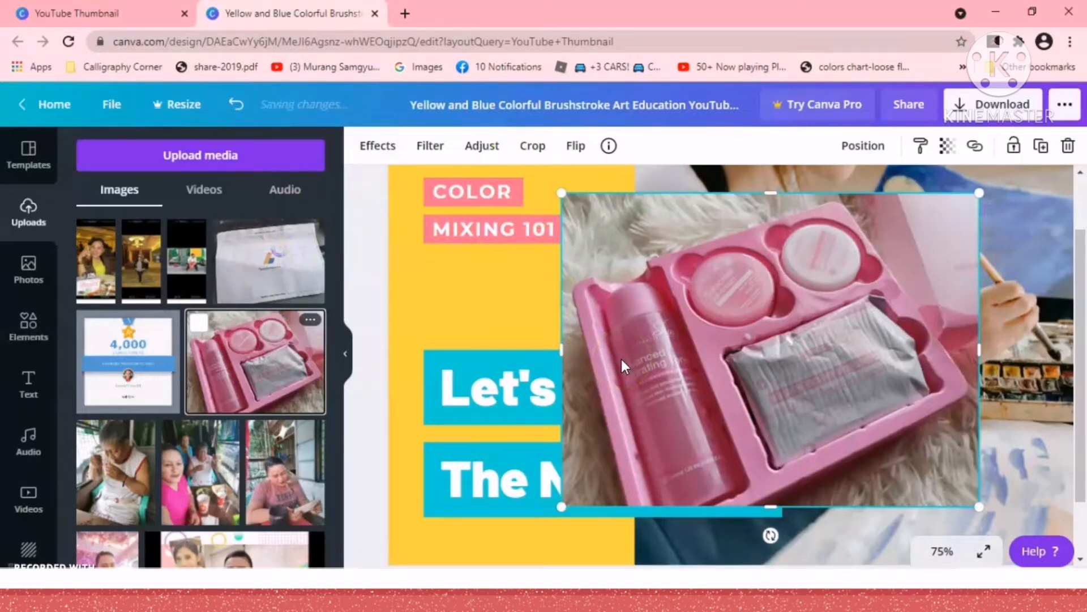
key("Delete")
Try to replace the watercolor photo with the uploaded skincare set photo from its crop mode, and undo the insertion.
left_click(788, 286)
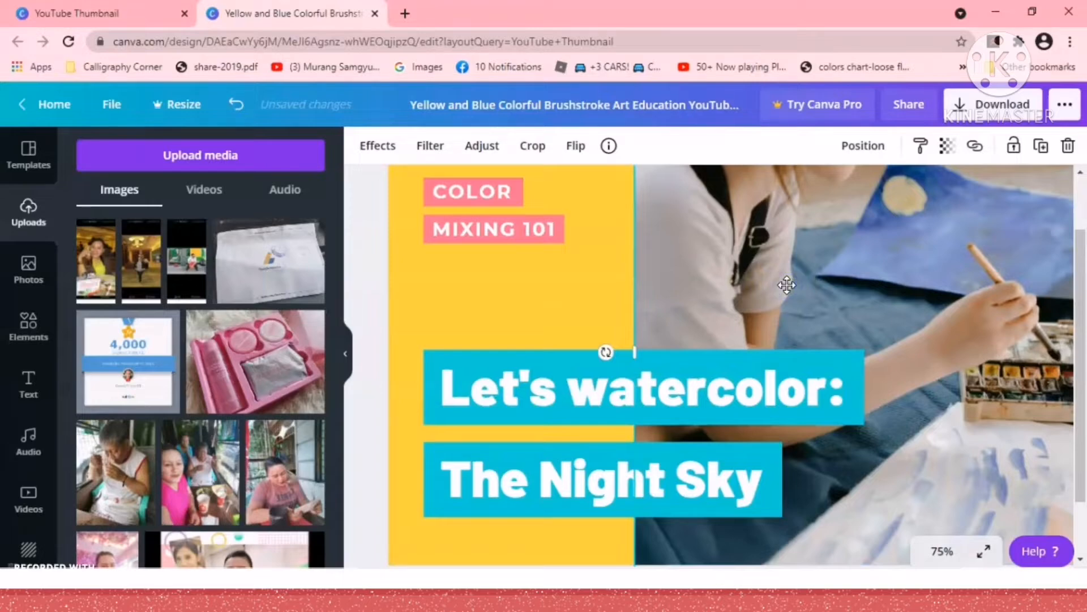
double_click(787, 285)
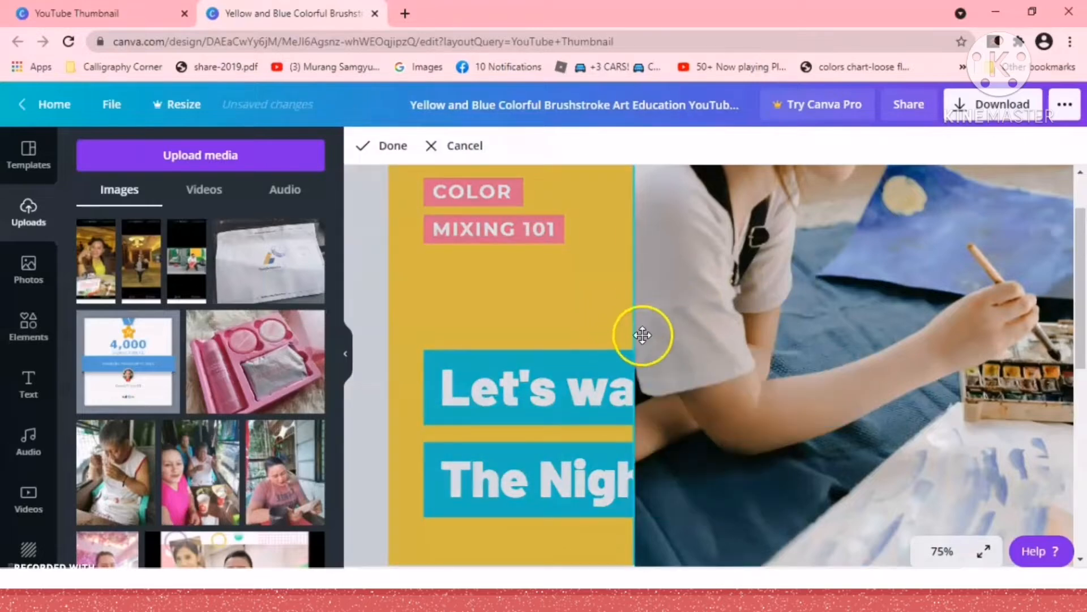
left_click(274, 355)
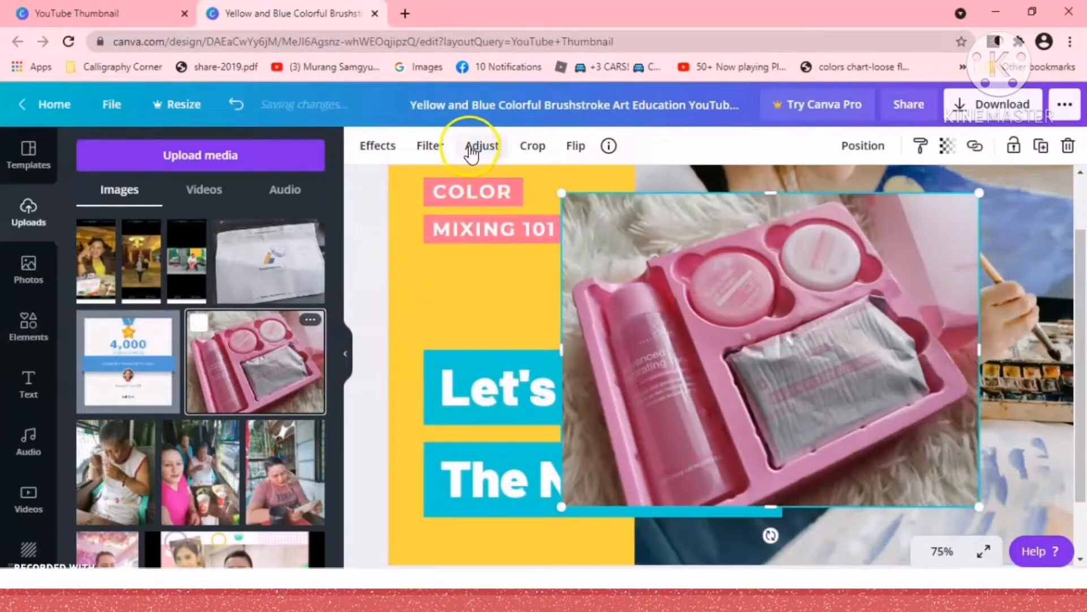
left_click(232, 112)
Replace the watercolor photo in its frame with the uploaded pink skincare set photo.
left_click(788, 230)
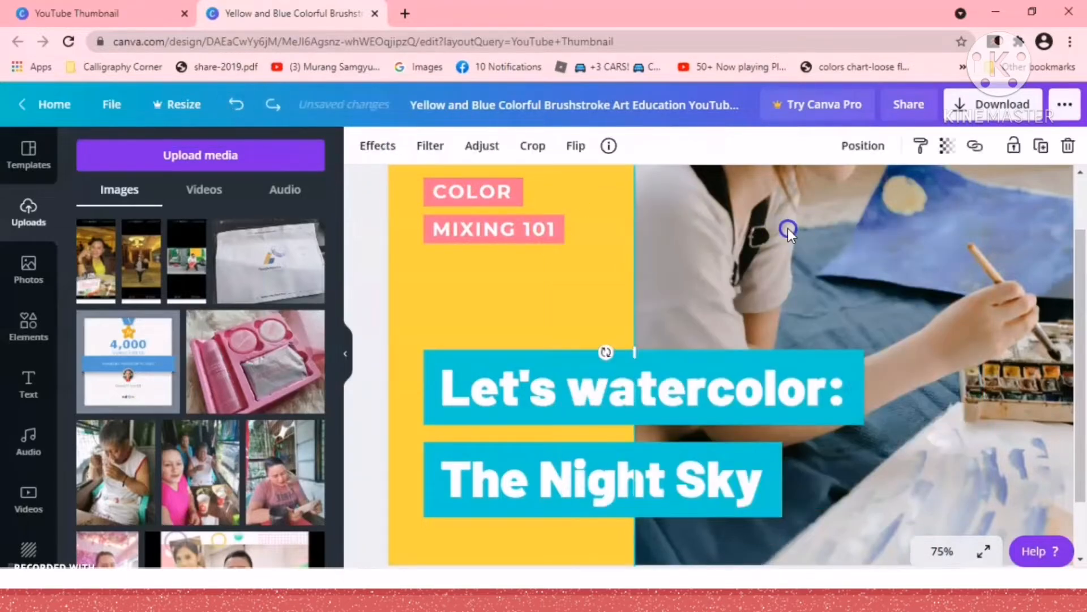
left_click(250, 361)
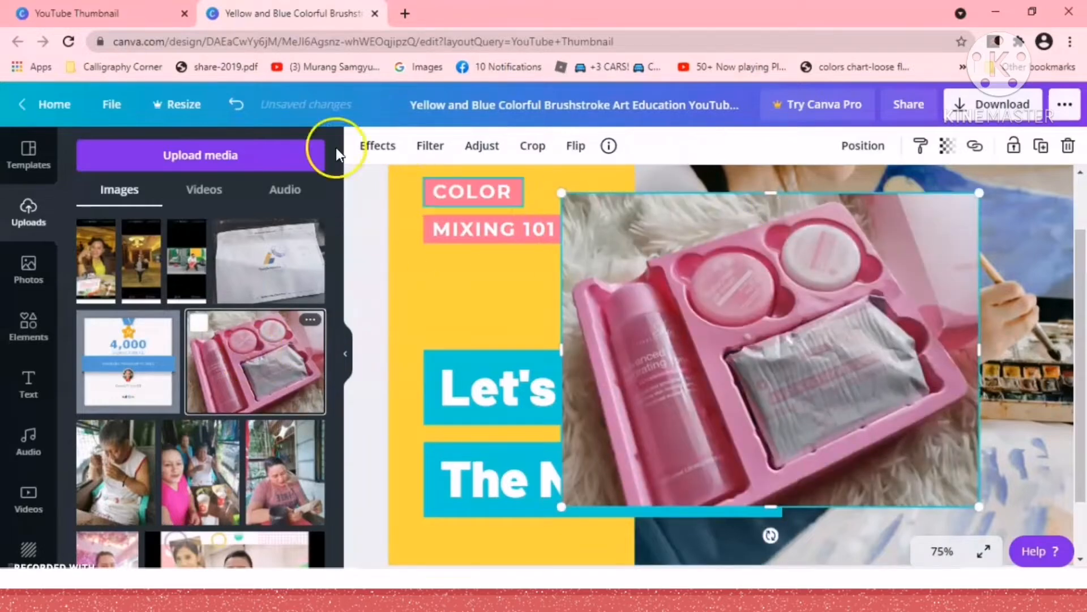
left_click(233, 116)
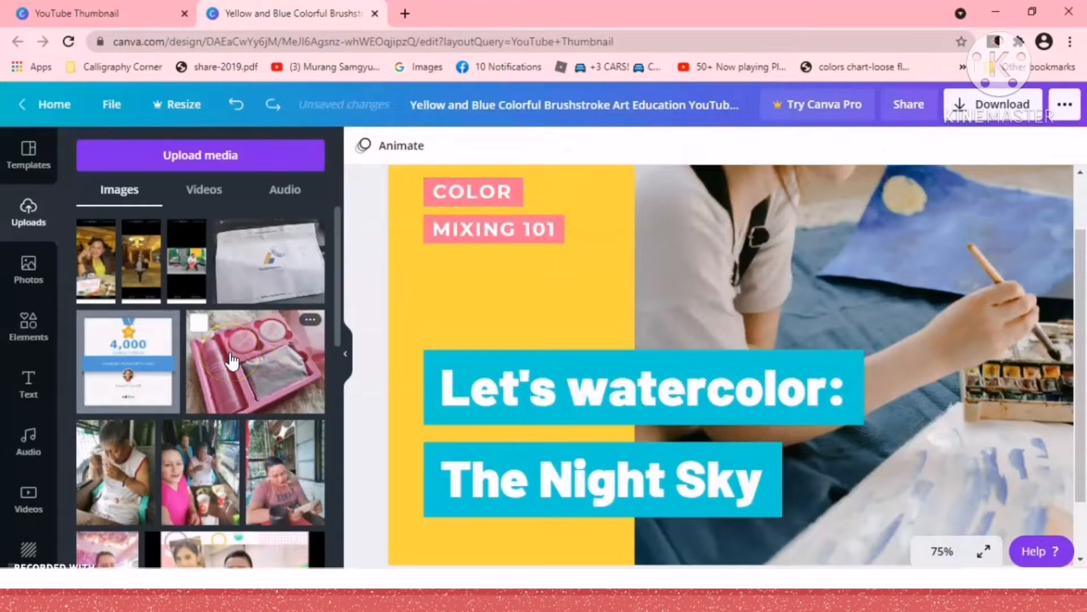
mouse_move(233, 360)
left_mouse_down()
mouse_move(894, 198)
mouse_move(818, 261)
left_mouse_up()
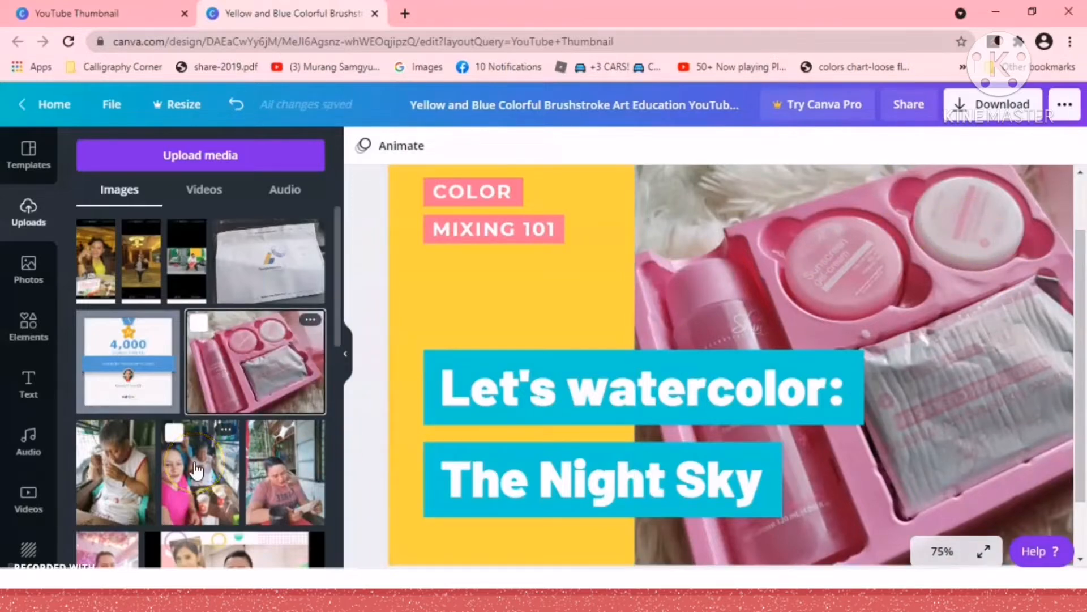
Find the "The 8 Basic Strokes" photo among the uploaded images and put it in the frame in place of the skincare photo.
scroll(195, 470, "down", 5)
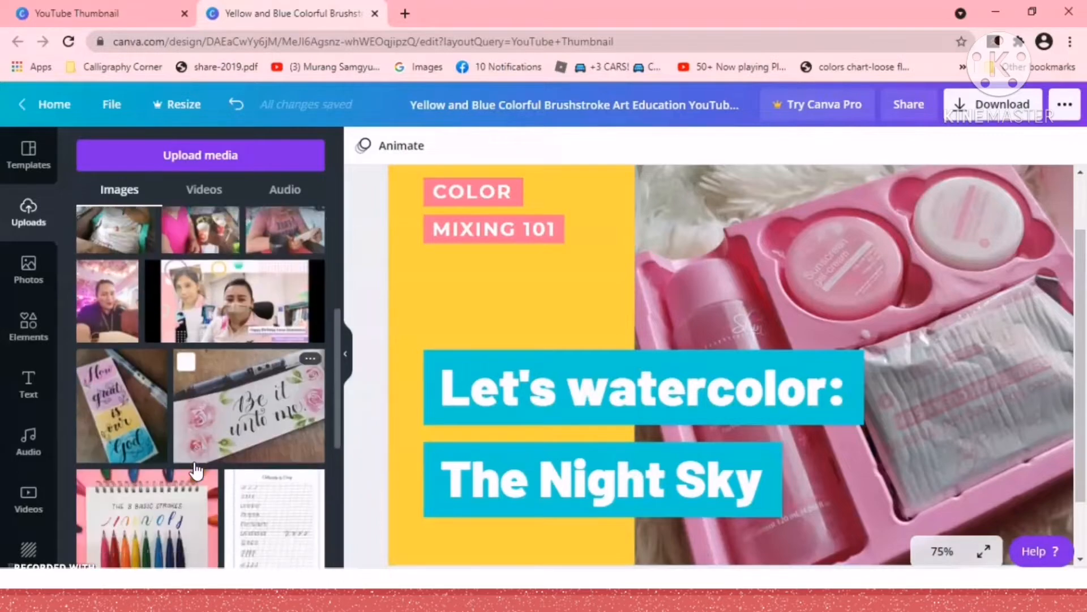
scroll(195, 470, "down", 2)
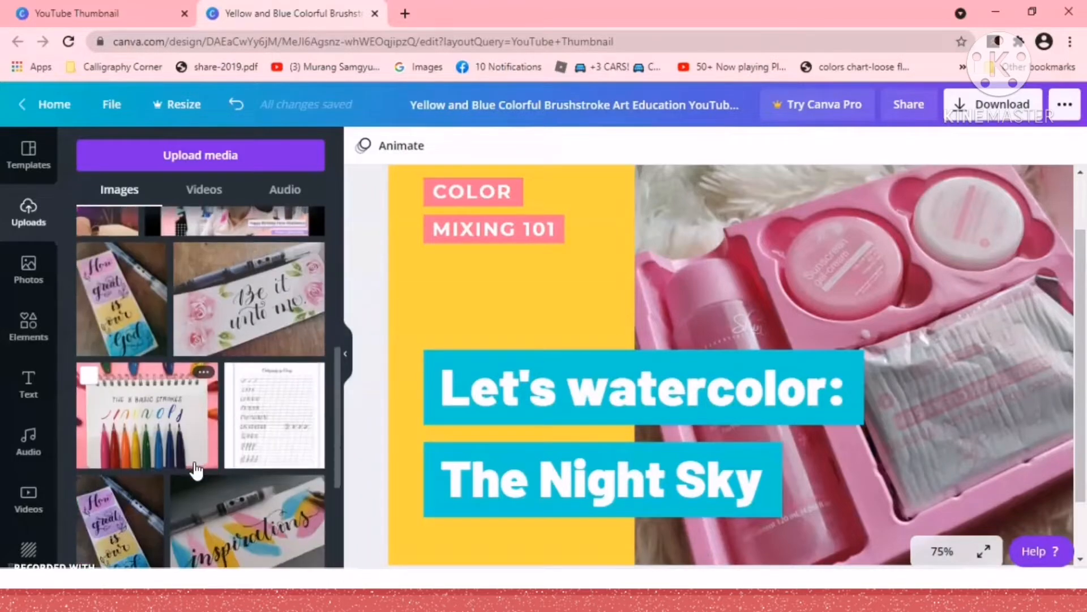
scroll(195, 470, "down", 6)
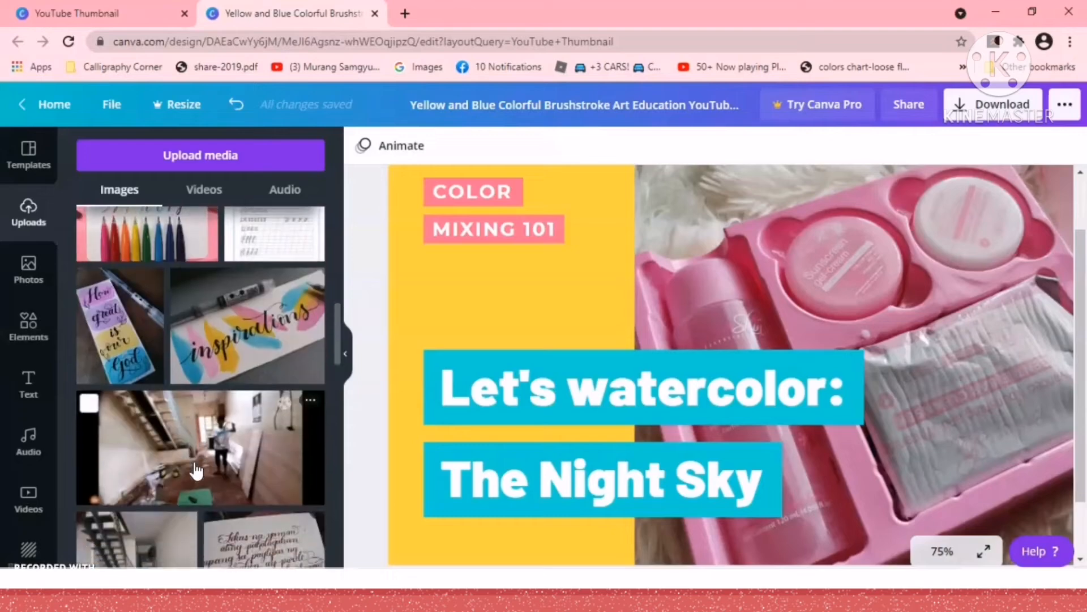
scroll(196, 470, "down", 2)
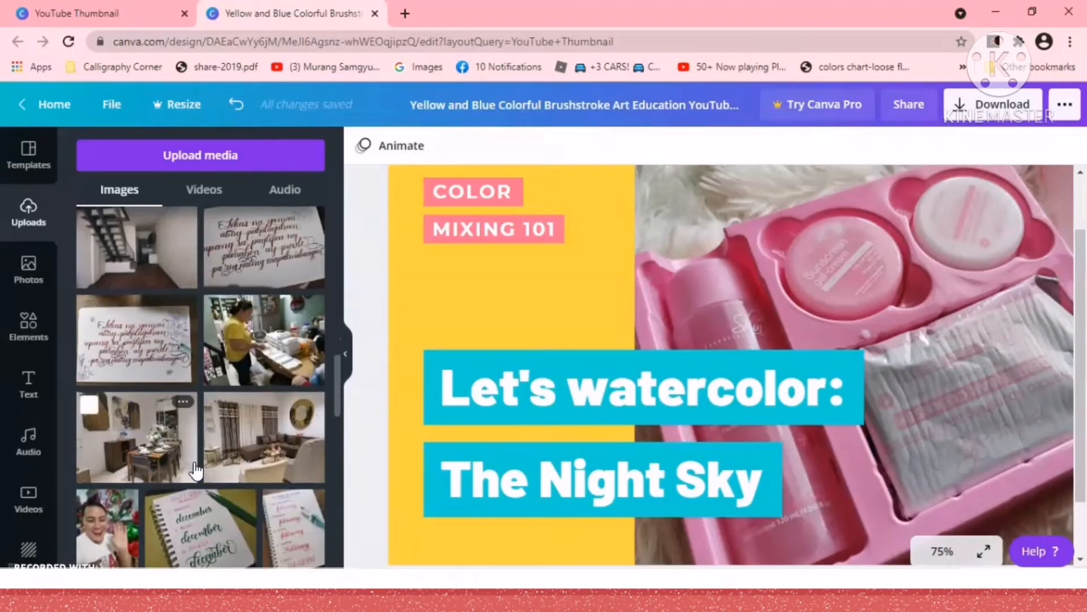
scroll(196, 470, "up", 3)
scroll(195, 470, "up", 3)
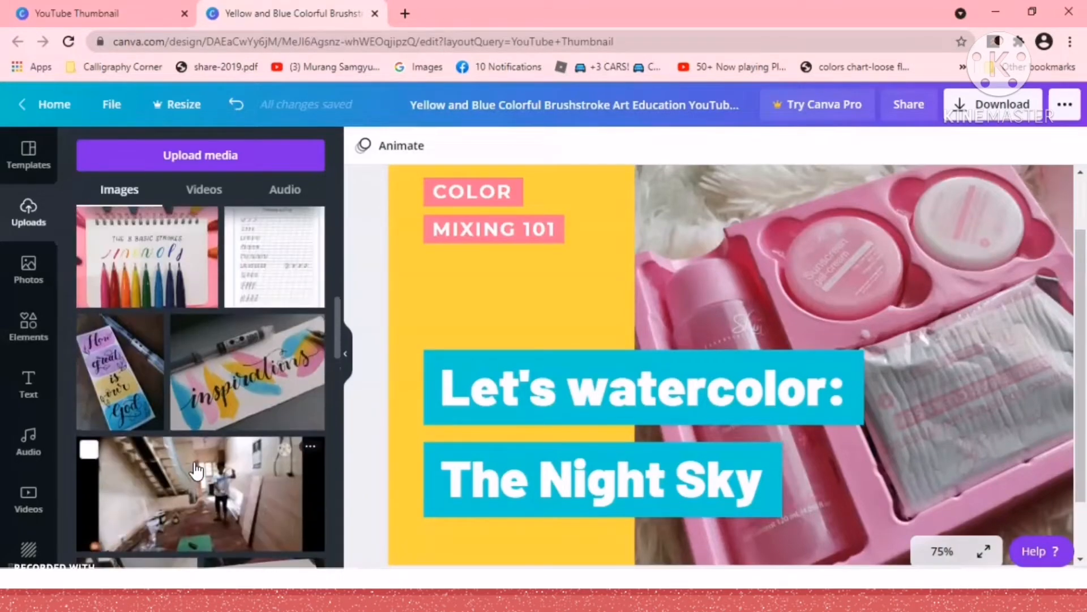
scroll(196, 470, "down", 1)
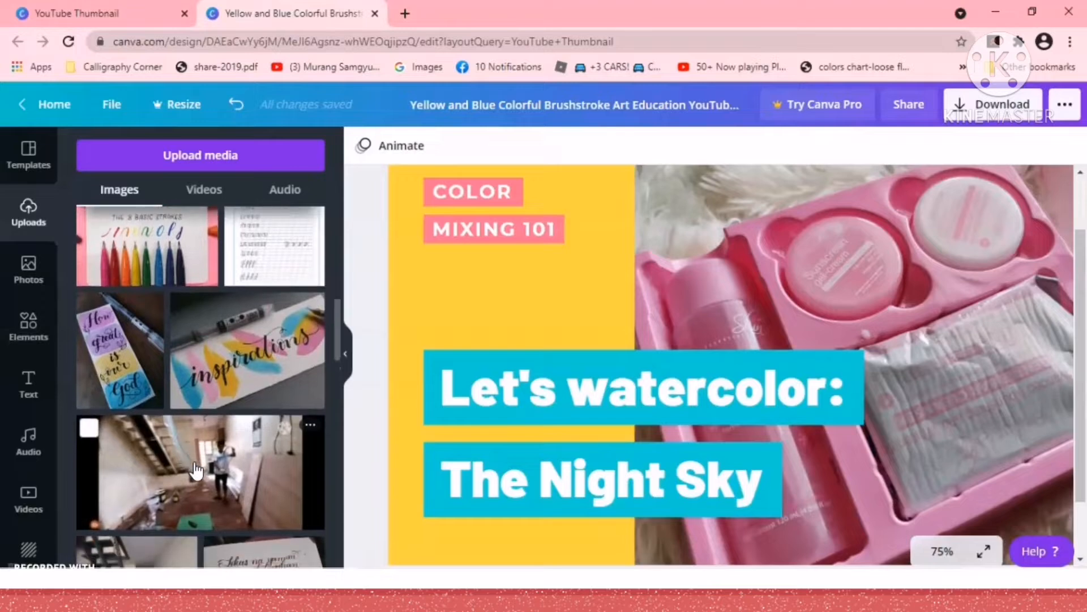
scroll(196, 470, "up", 2)
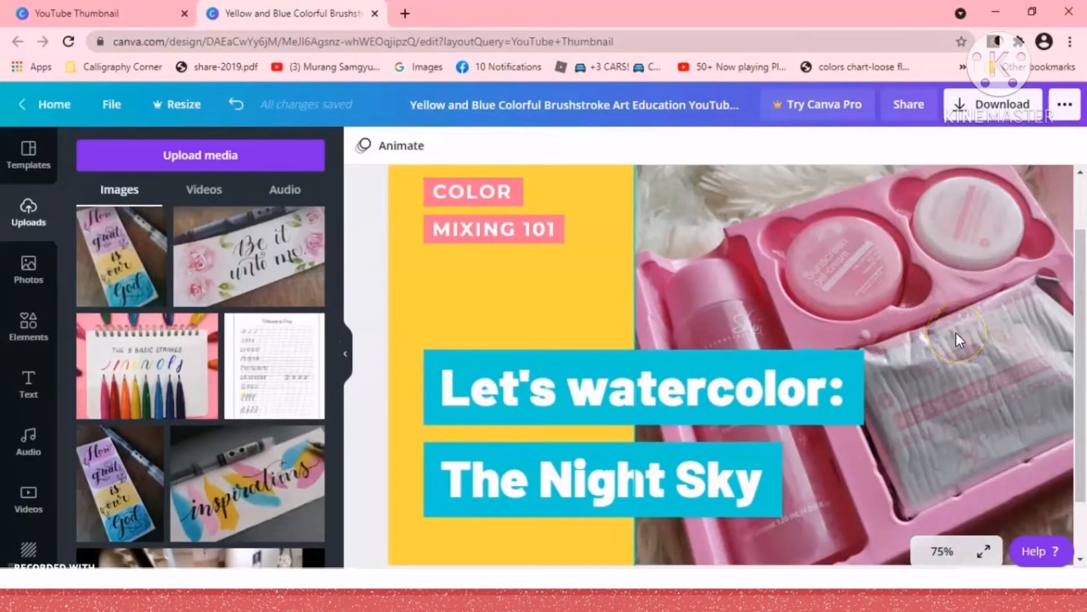
key("ctrl+z")
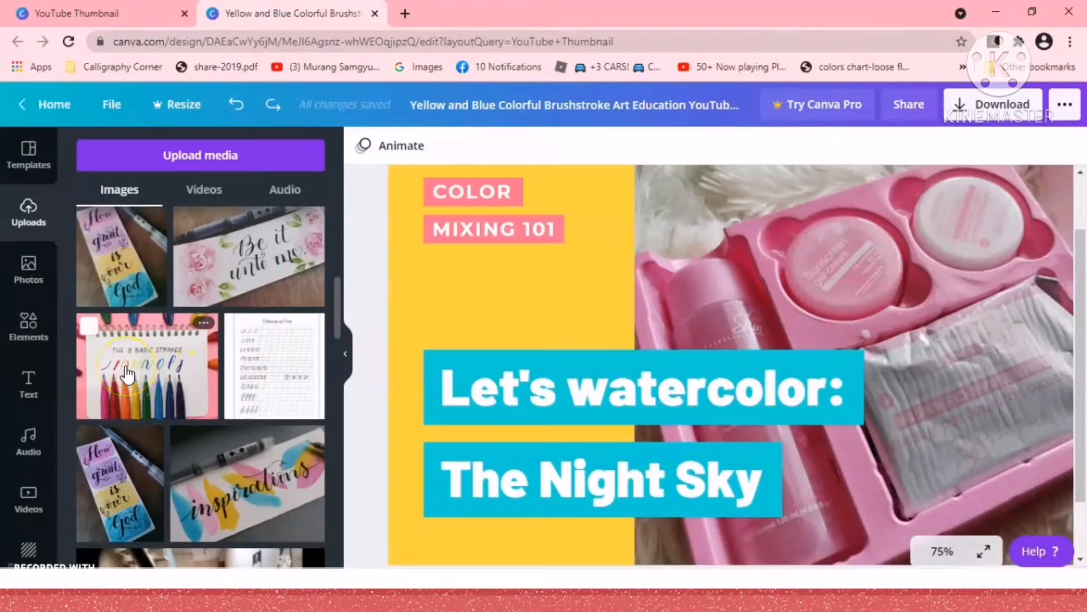
left_click_drag(127, 374, 786, 304)
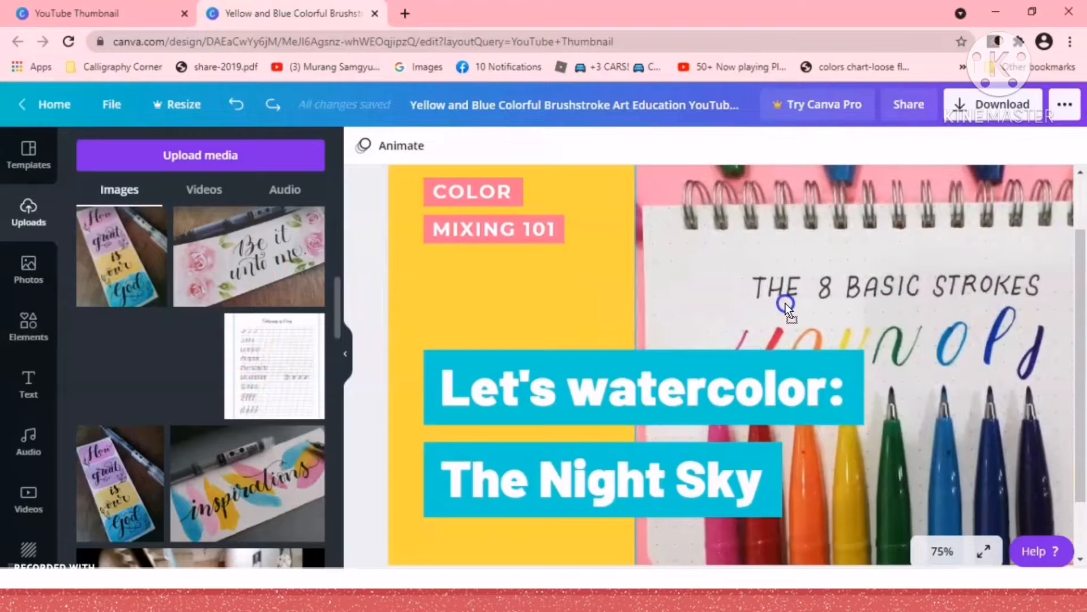
scroll(739, 396, "down", 1)
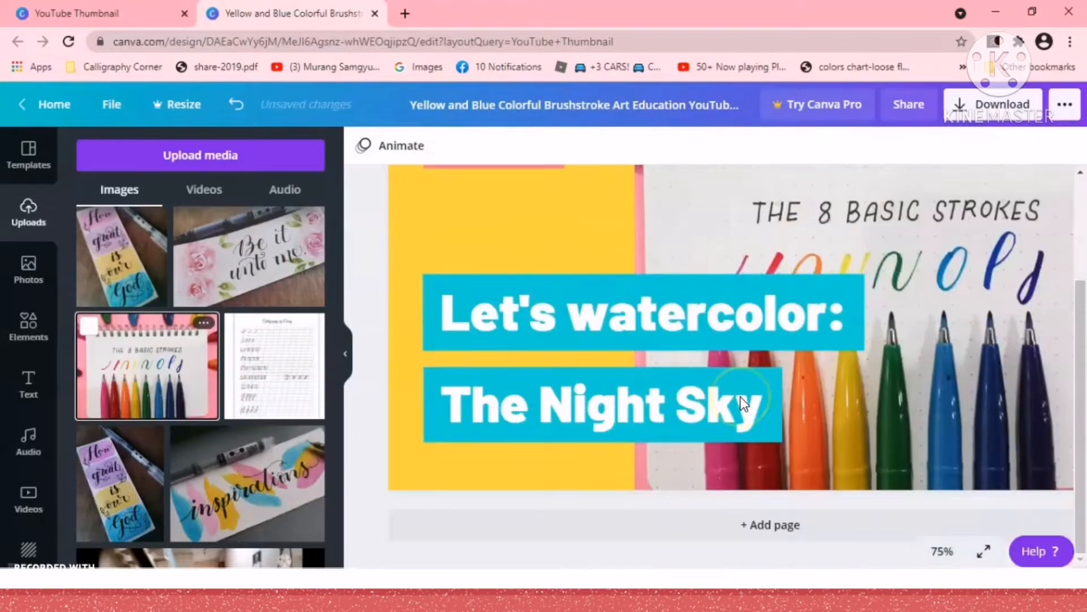
left_click(348, 359)
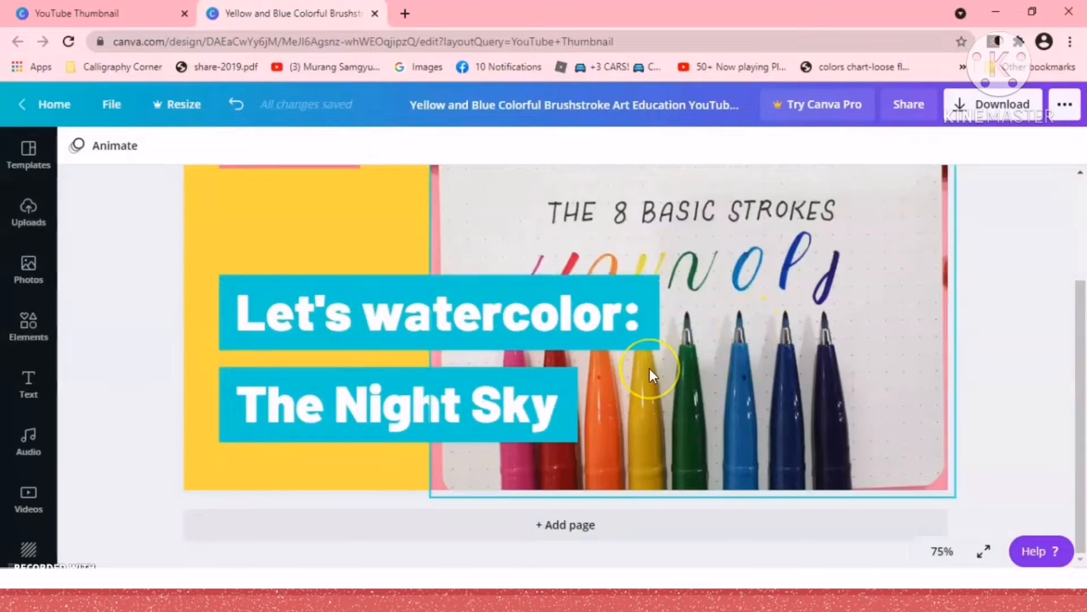
scroll(650, 368, "up", 1)
scroll(650, 369, "up", 2)
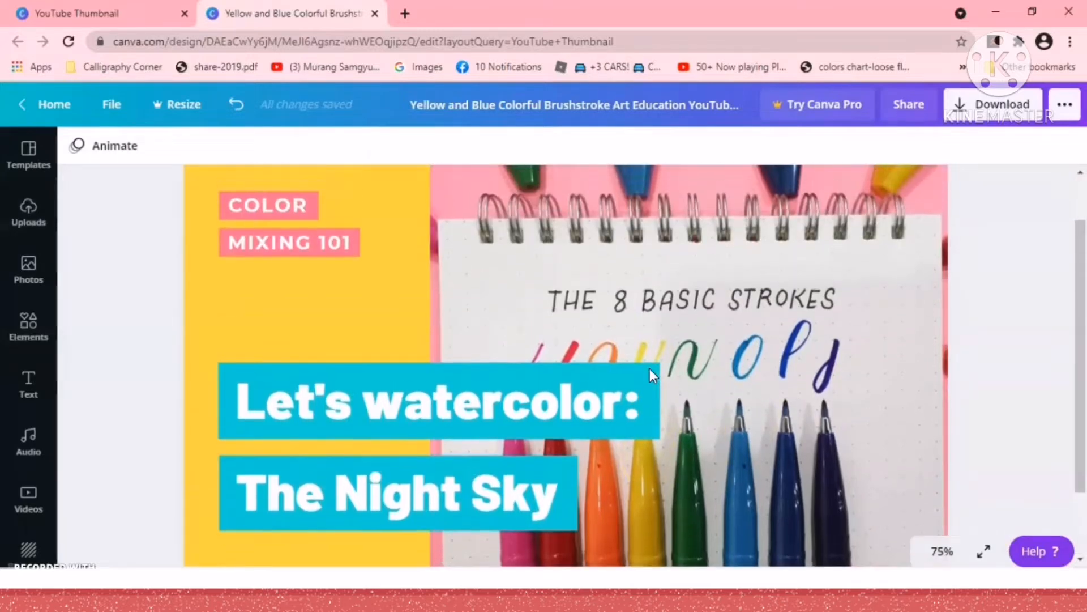
scroll(650, 369, "down", 2)
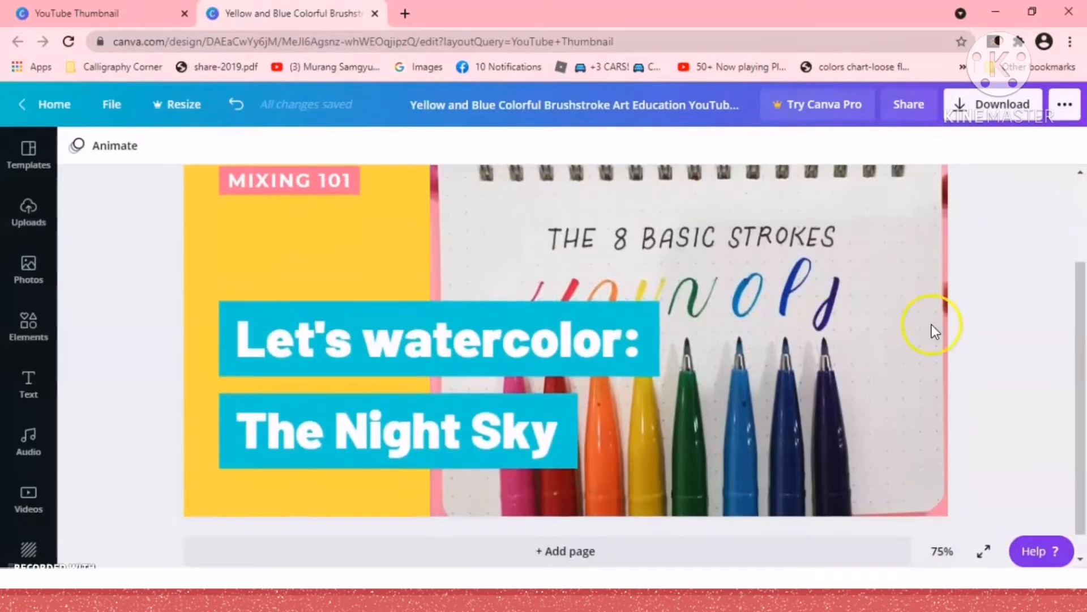
Replace the current design with the free pink "Savvy Shortcuts" thumbnail template.
left_click(30, 164)
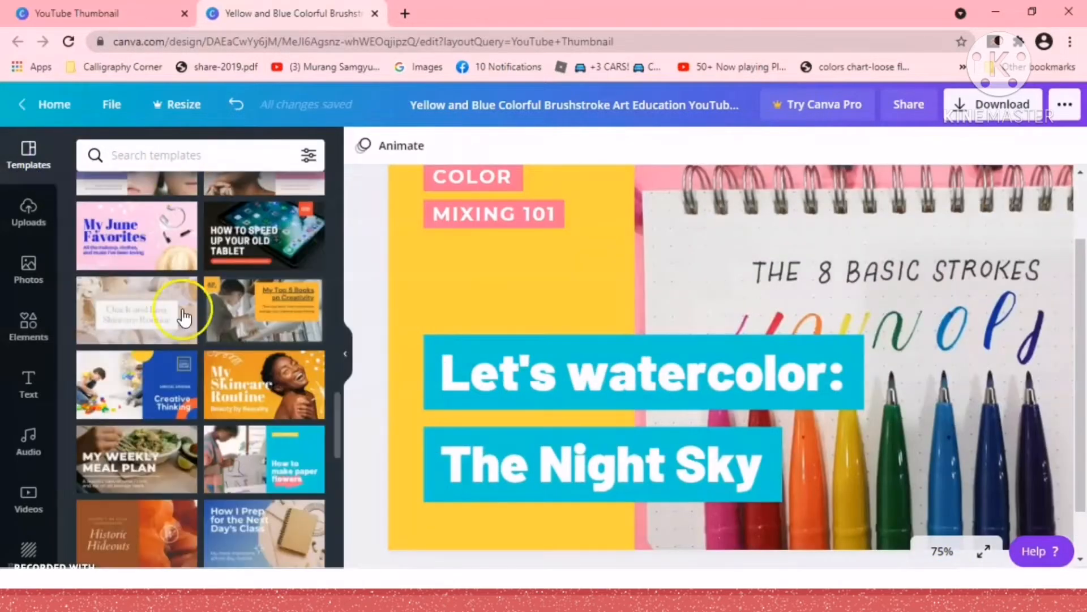
left_click(718, 274)
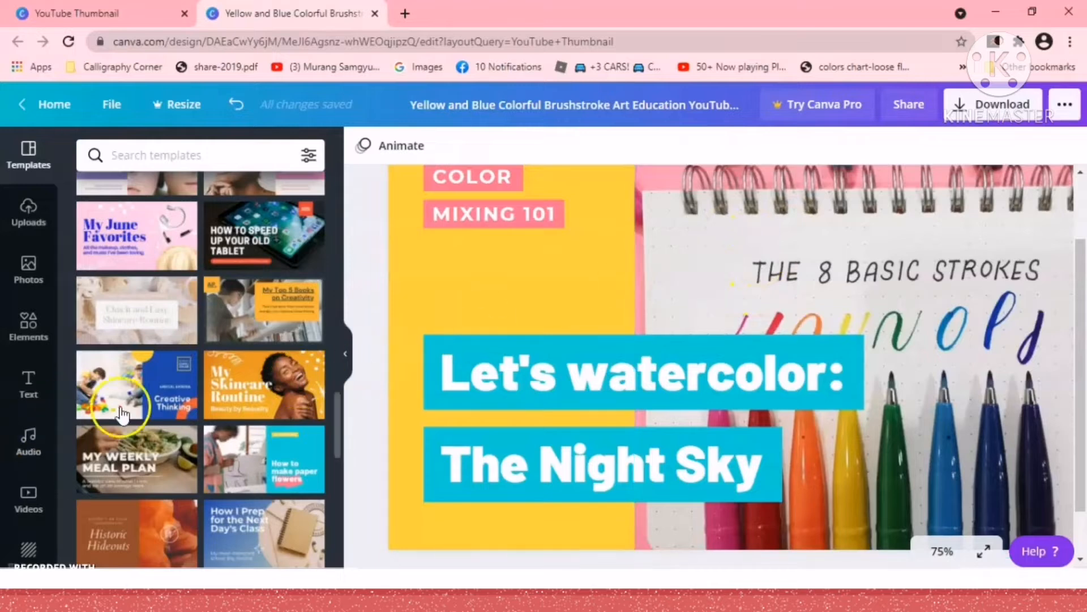
scroll(239, 473, "up", 3)
left_click(268, 350)
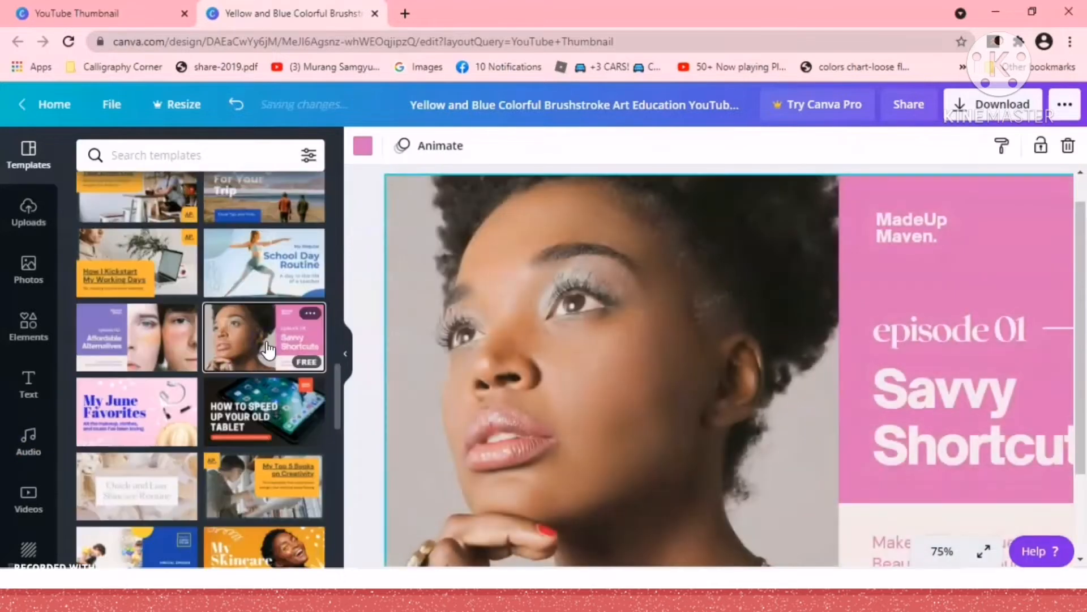
Replace the portrait photo in the pink template with the uploaded "The 8 Basic Strokes" photo.
left_click(346, 355)
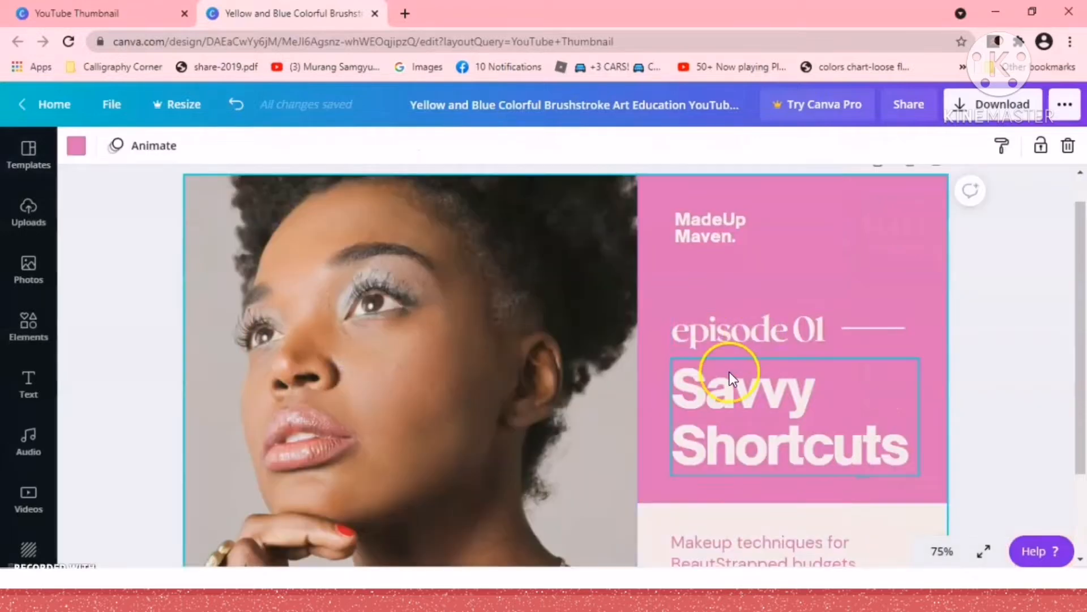
left_click(432, 360)
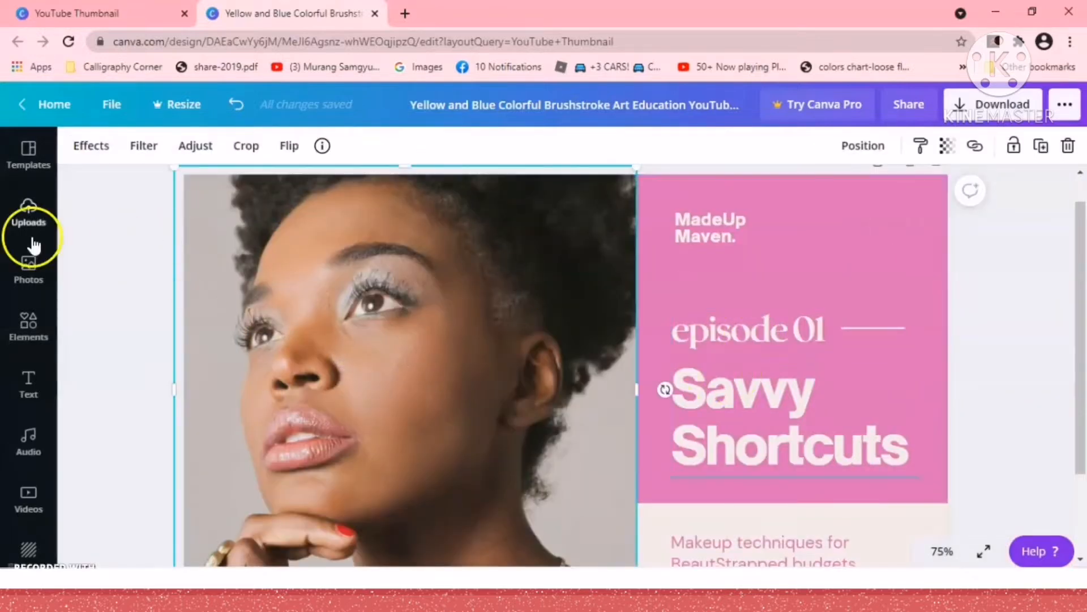
left_click(29, 214)
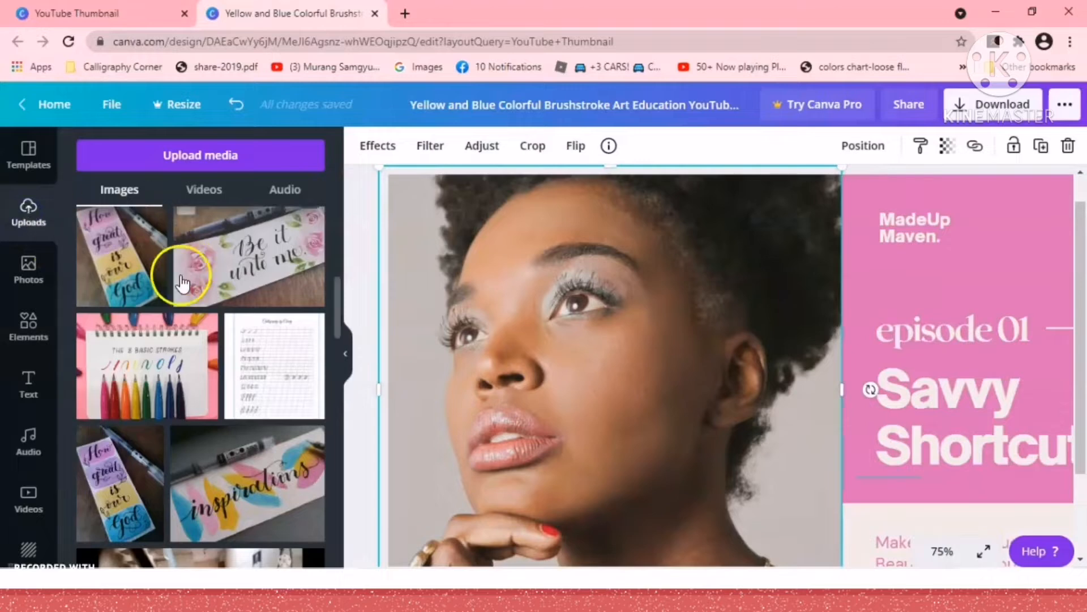
left_click_drag(120, 378, 528, 326)
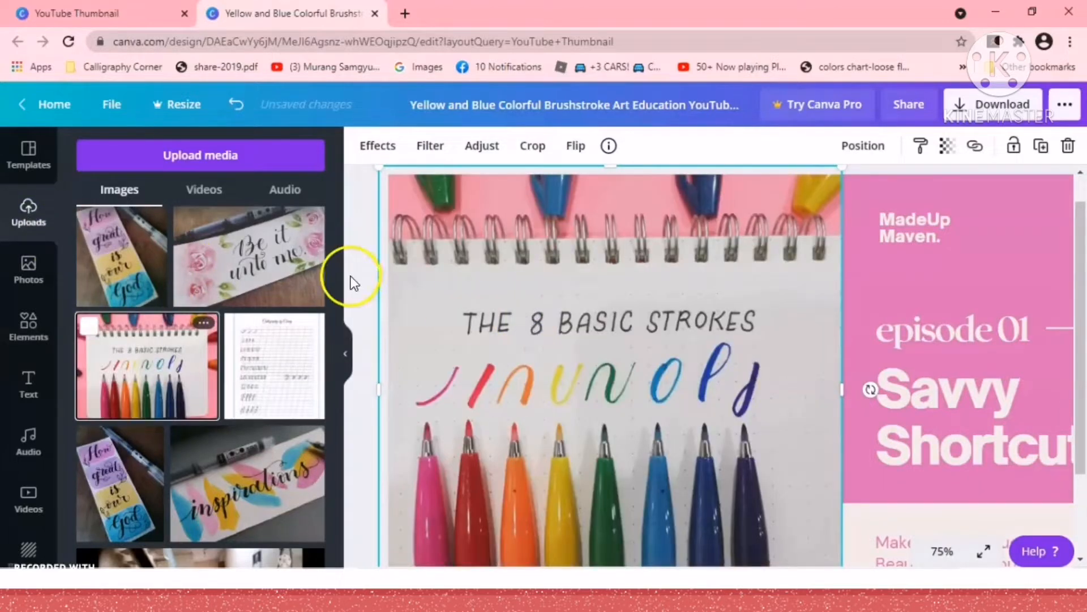
left_click(348, 354)
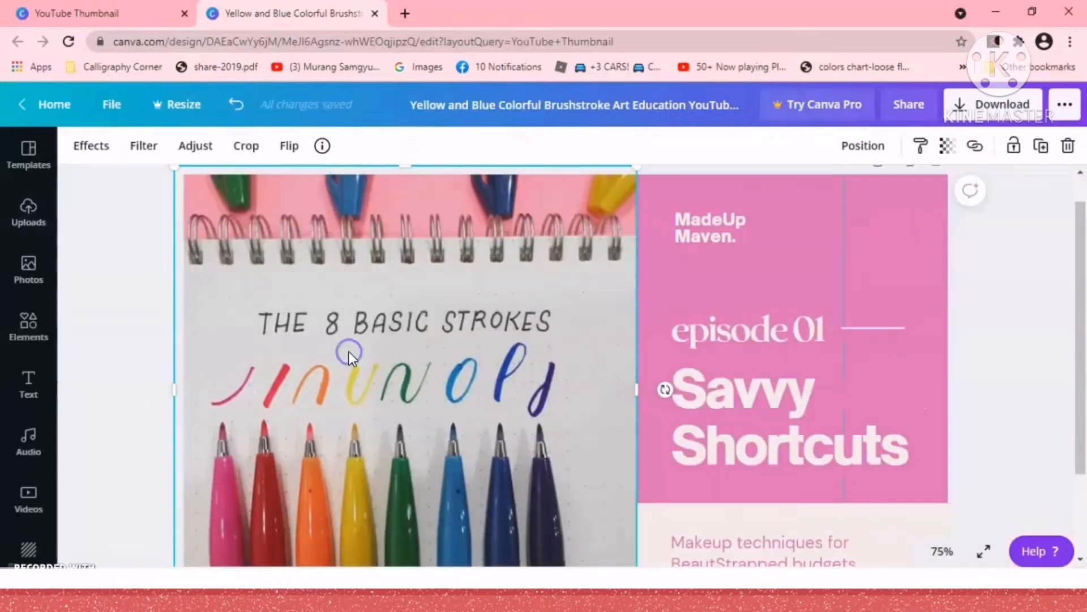
Replace the "Savvy Shortcuts" title with "FAUX" on one line and "CALLIGRAPHY" on the line below.
left_click(942, 551)
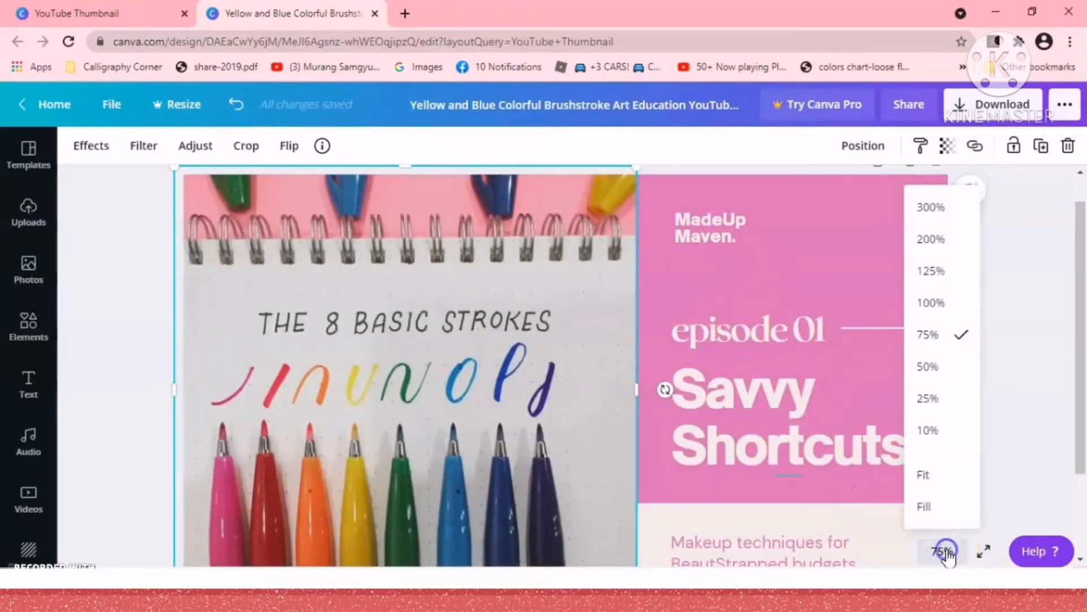
left_click(936, 367)
left_click(940, 378)
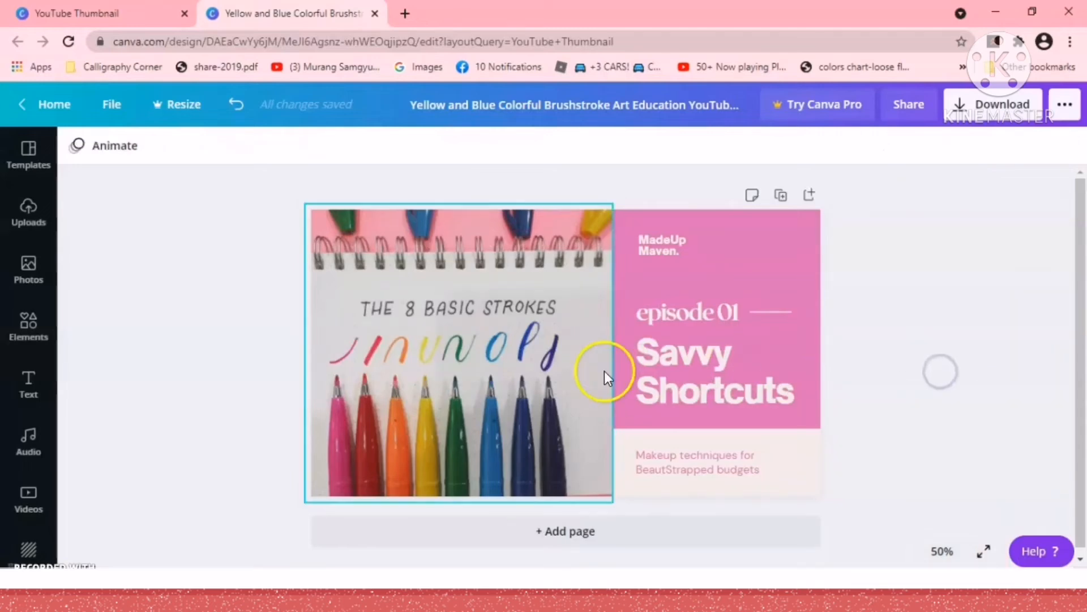
left_click(512, 414)
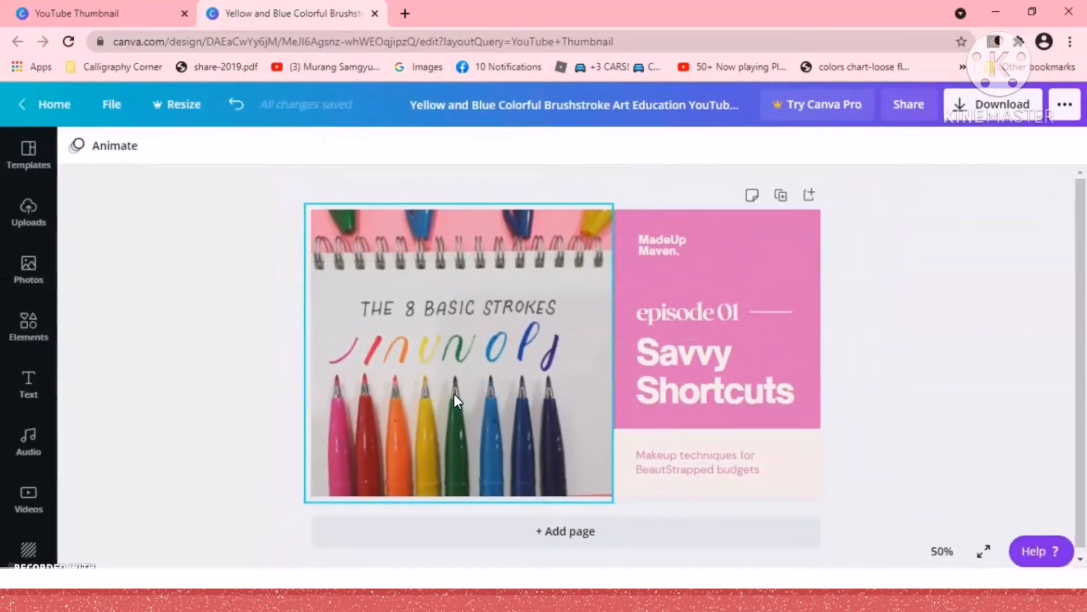
left_click(847, 431)
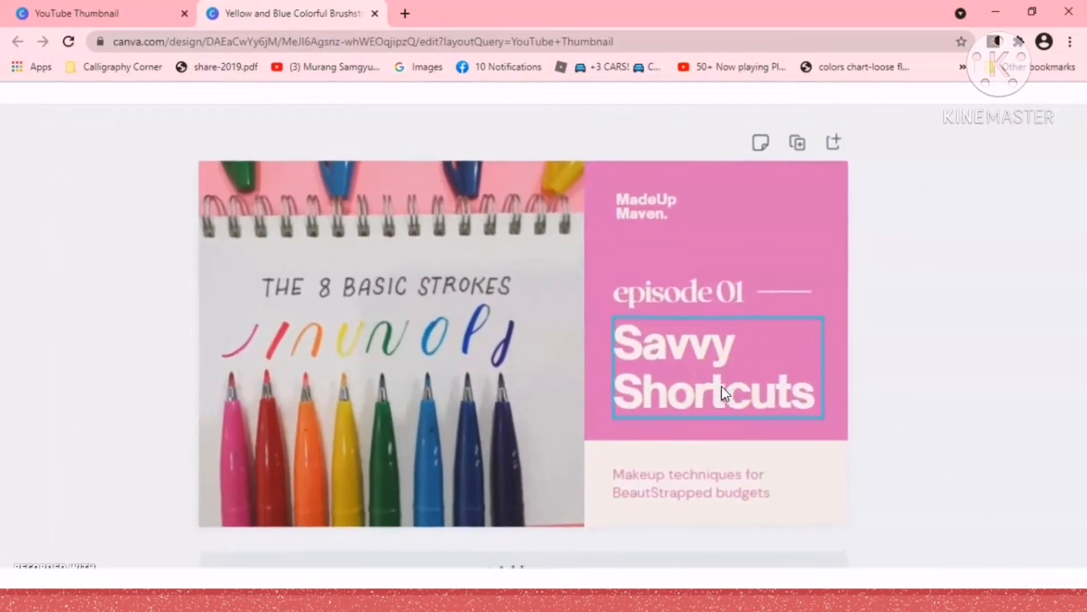
scroll(722, 386, "up", 2)
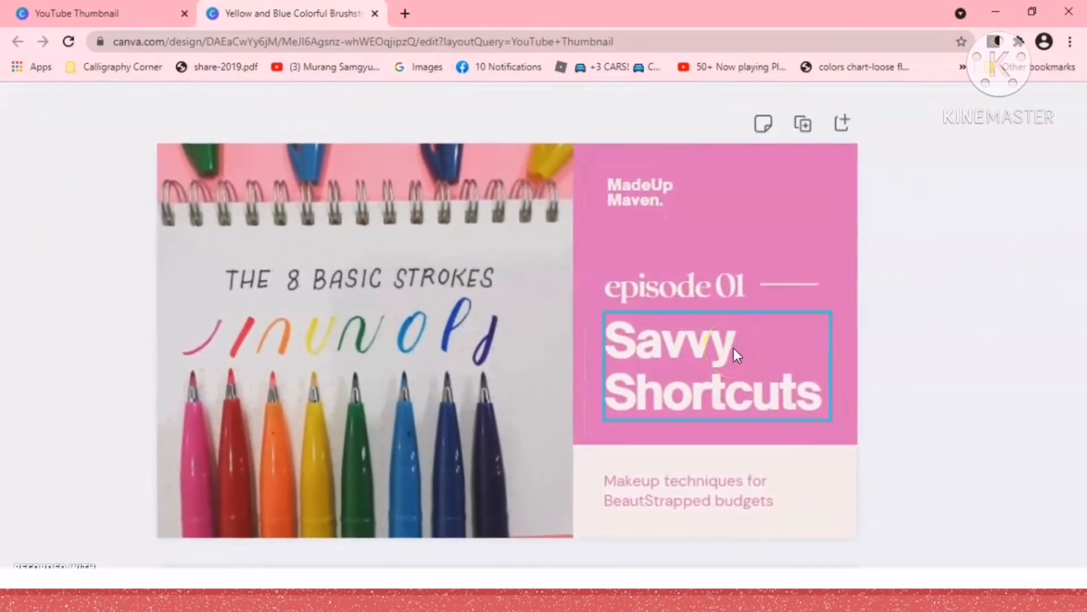
left_click(695, 398)
left_click(694, 399)
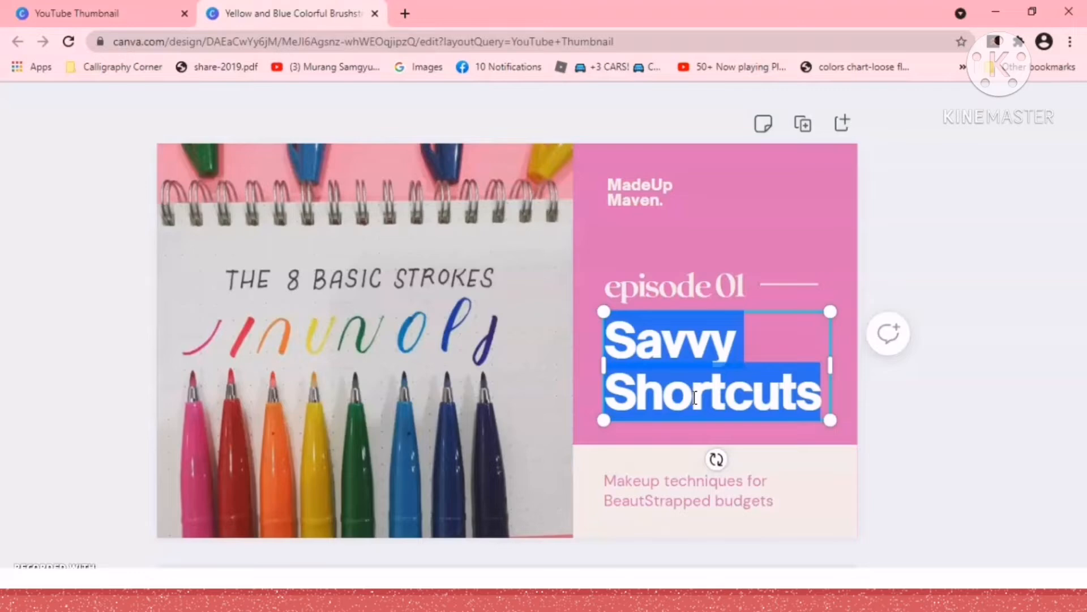
type("fa")
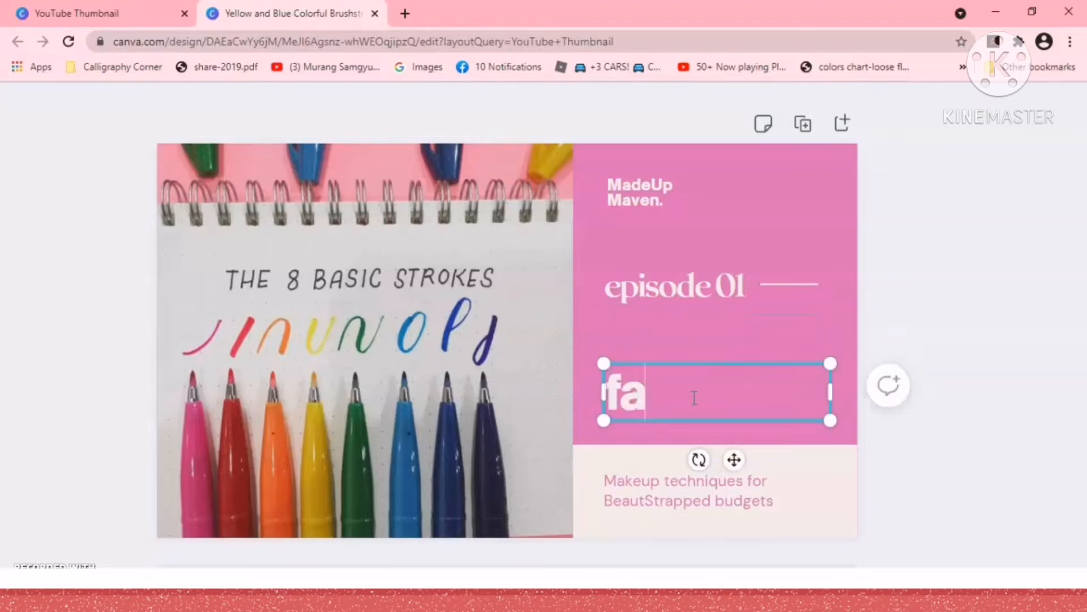
key("BackSpace")
key("BackSpace")
type("fa")
key("BackSpace")
key("BackSpace")
type("FAUX")
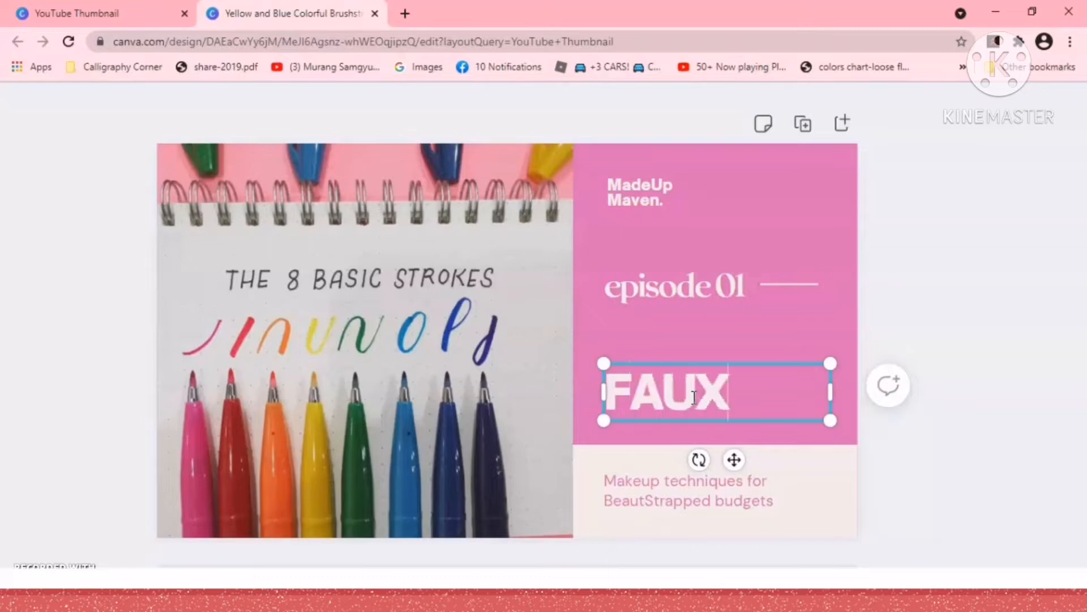
key("Return")
type("CAL")
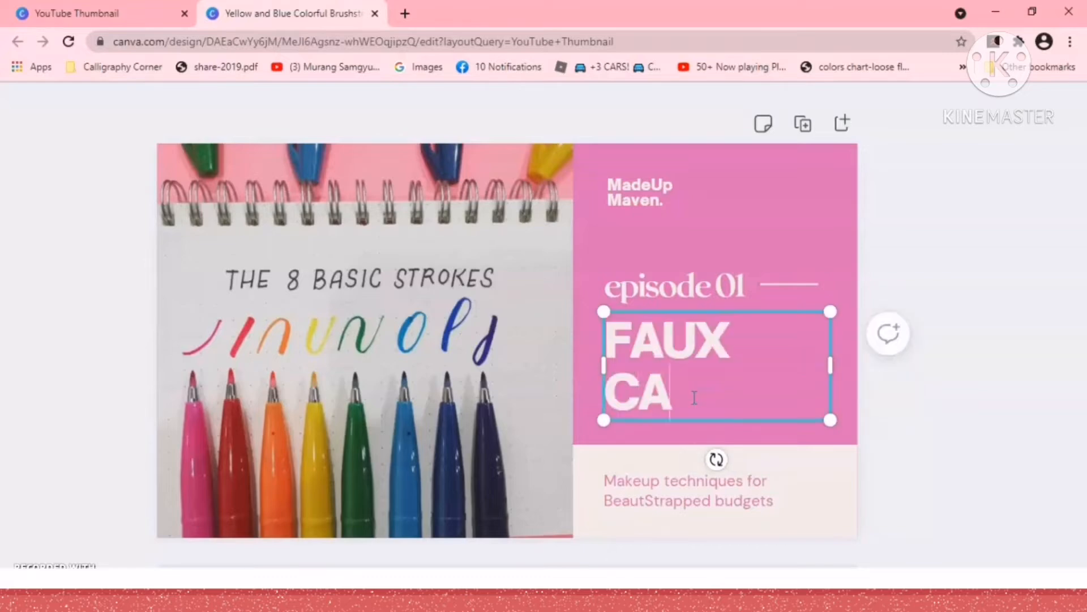
type("LIGRAPHY")
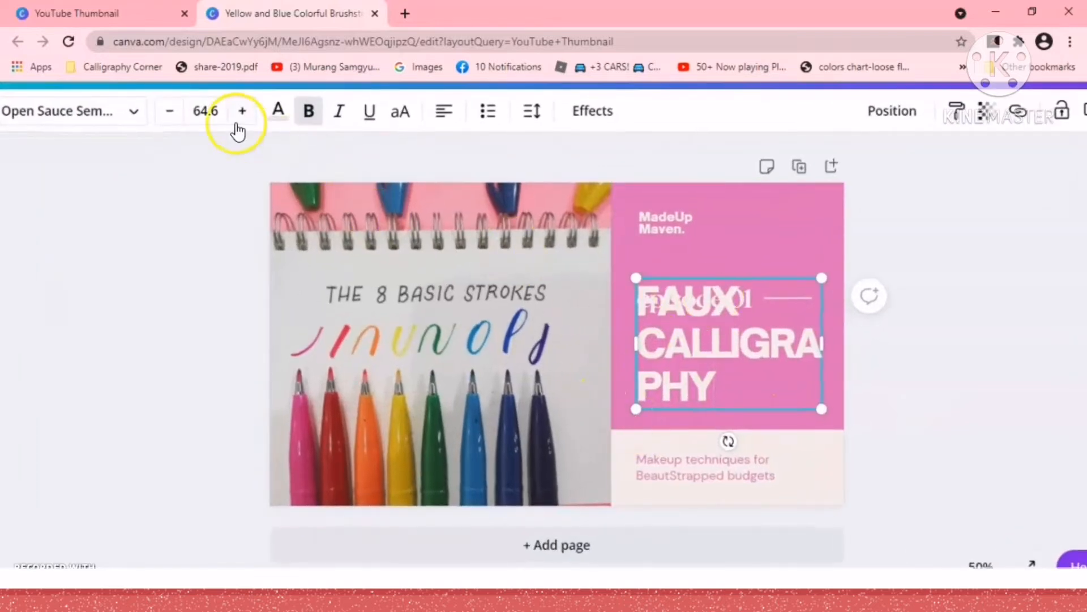
Reduce the font size of the title's "CALLIGRAPHY" line to 47.6.
left_click(208, 110)
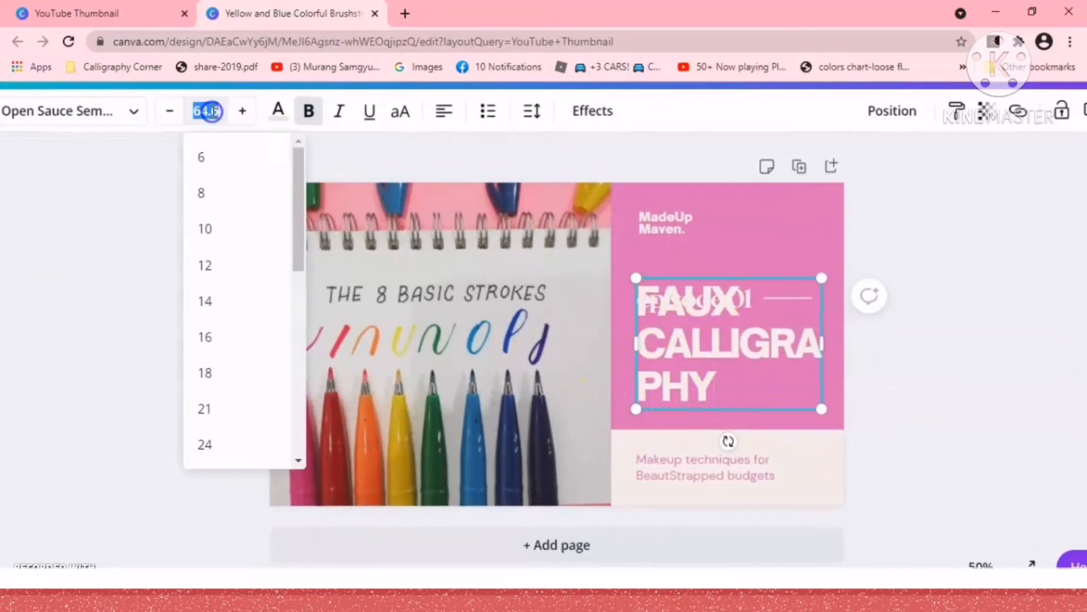
left_click(169, 114)
left_click(169, 113)
left_click(170, 113)
left_click(169, 114)
left_click(169, 113)
left_click(169, 113)
left_click(170, 113)
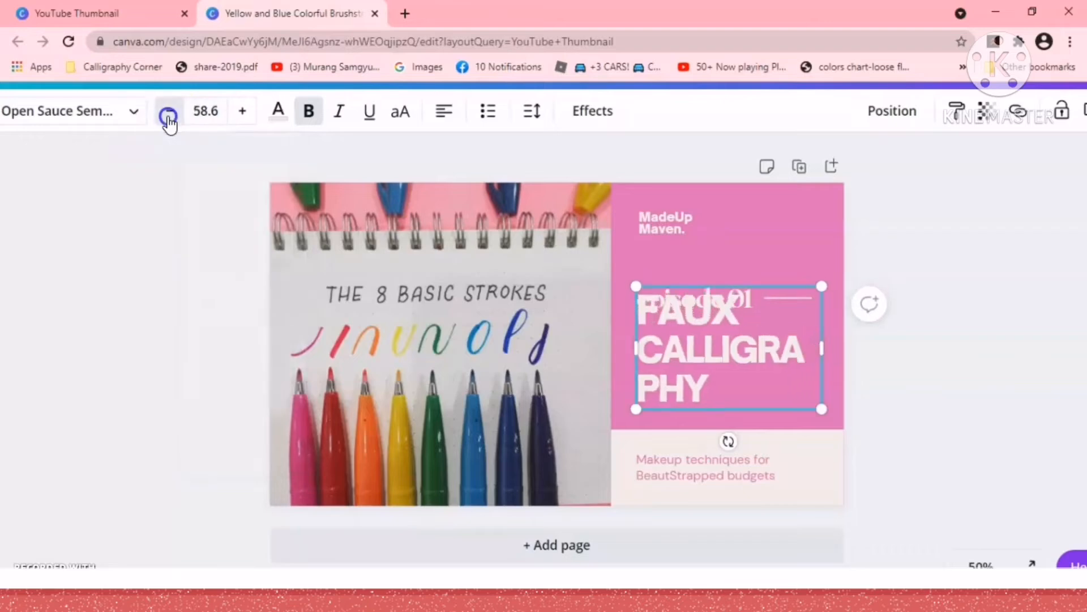
left_click(169, 113)
left_click(169, 114)
left_click(169, 113)
left_click(169, 114)
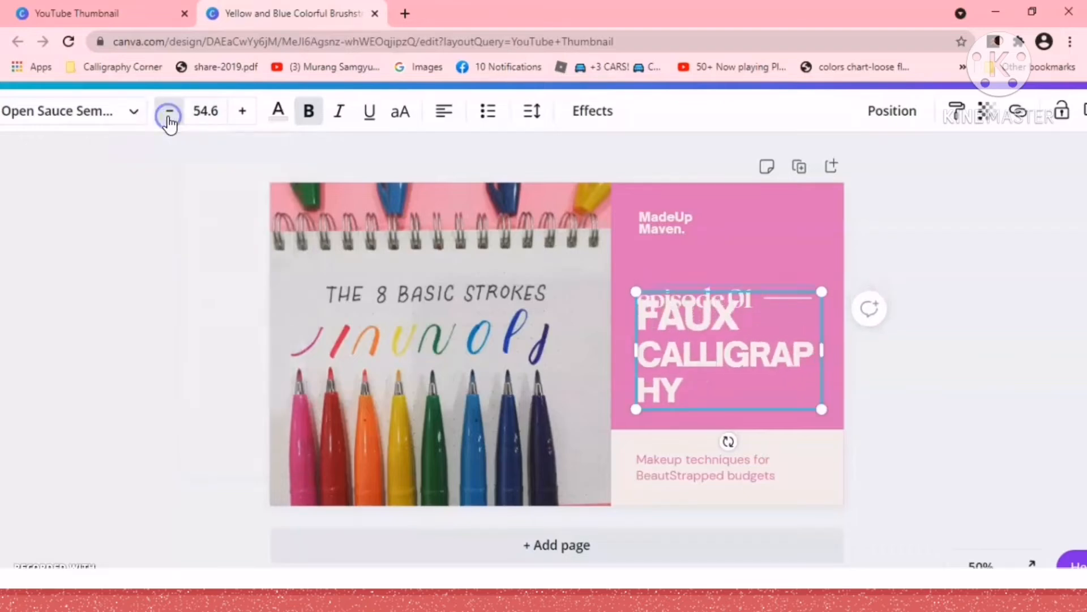
left_click(169, 114)
left_click(170, 113)
left_click(169, 113)
left_click(169, 113)
left_click(169, 114)
left_click(169, 114)
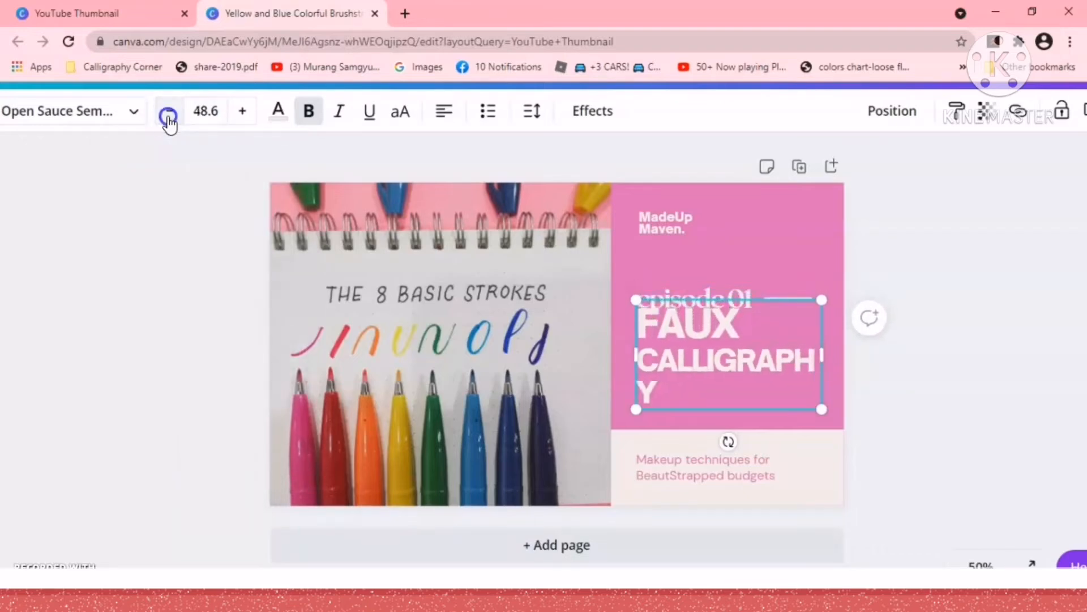
left_click(169, 113)
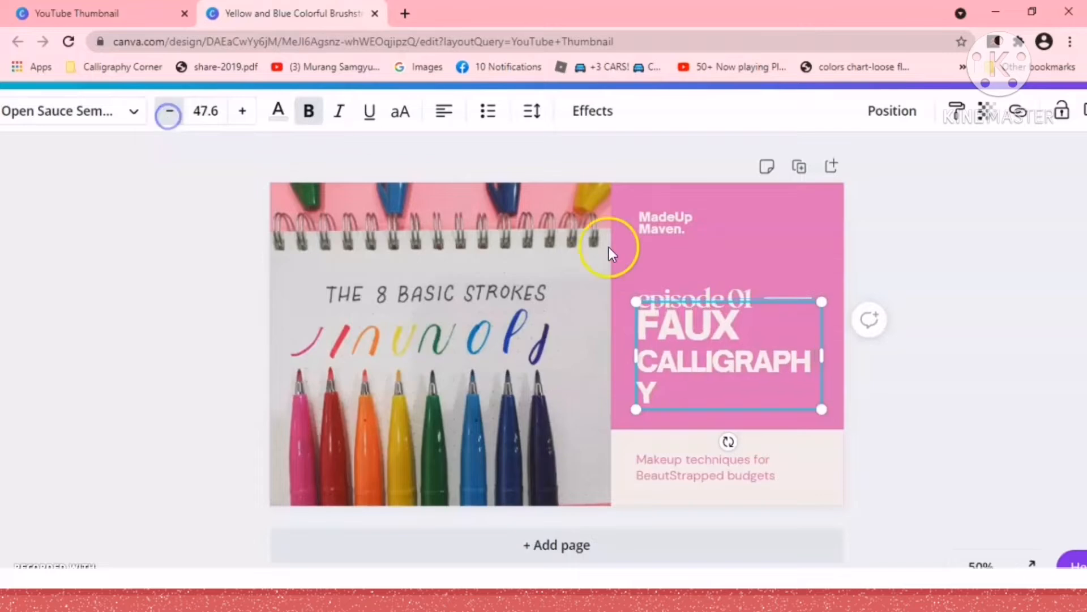
Set the font size of the whole "FAUX CALLIGRAPHY" title to 80.
double_click(670, 392)
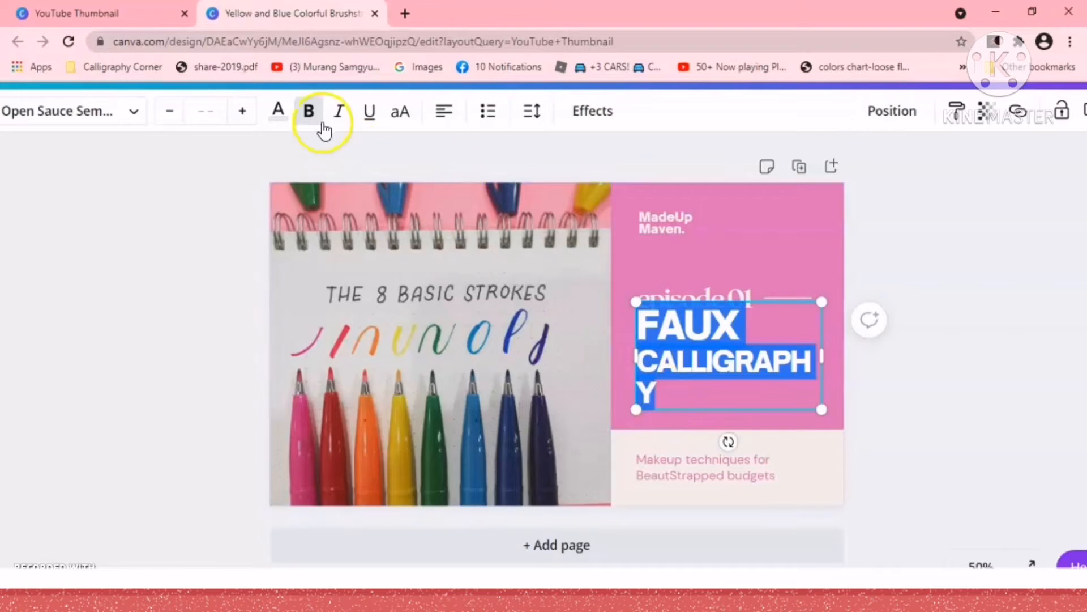
left_click(206, 111)
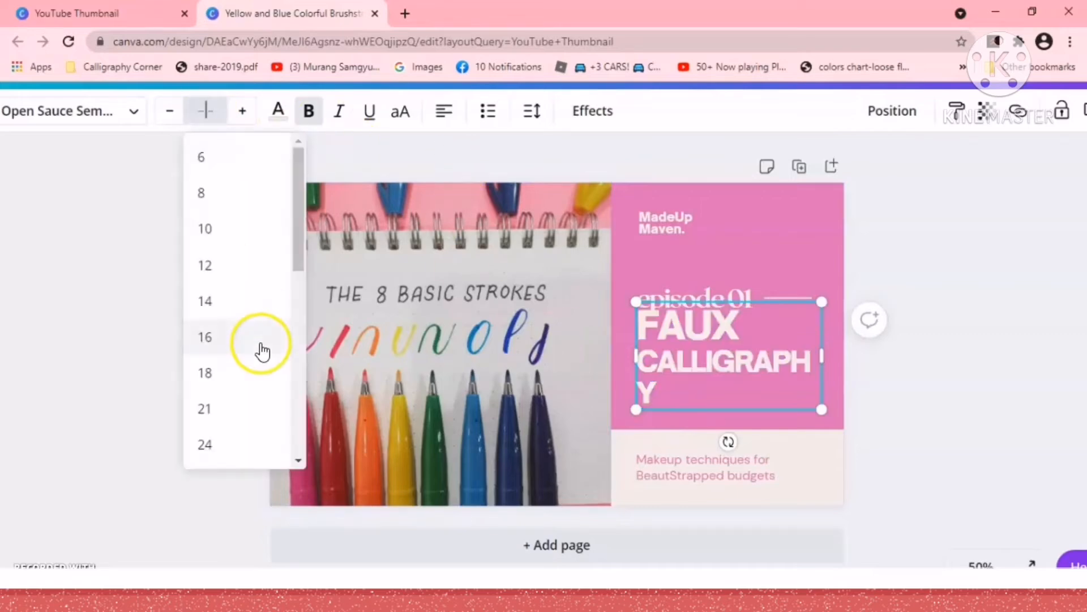
scroll(300, 329, "down", 5)
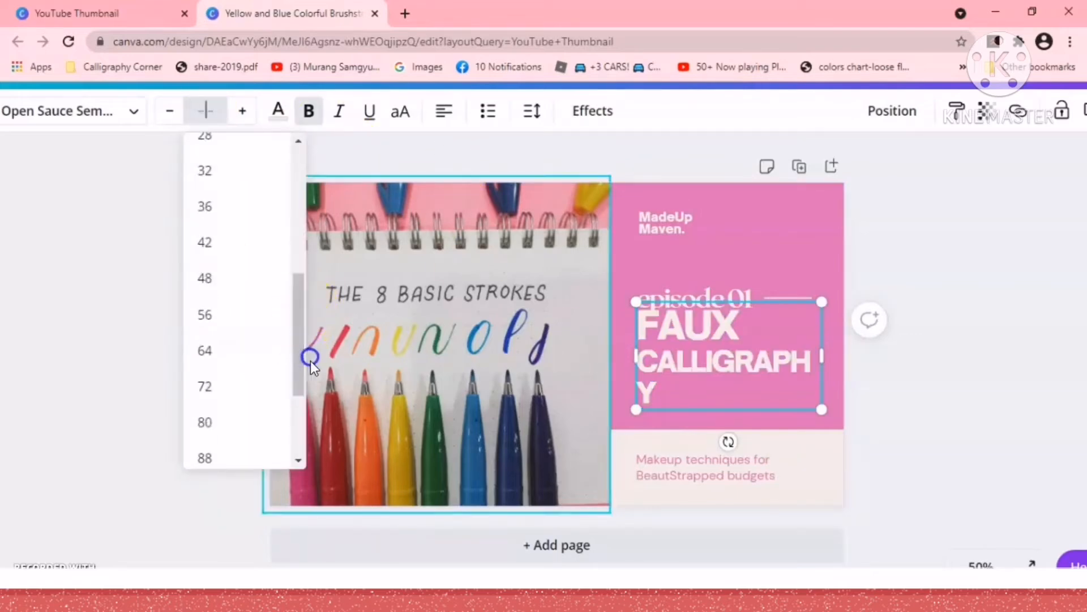
left_click(223, 420)
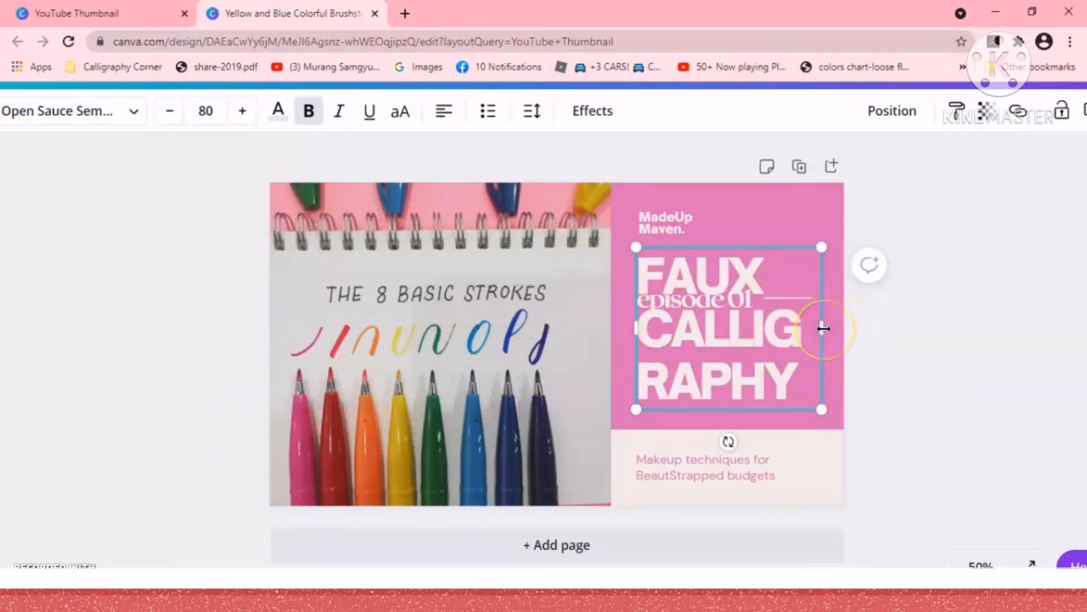
Shrink the title to size 45.5 in a box wide enough for "CALLIGRAPHY" on one line, placed directly below "episode 01".
left_click_drag(824, 329, 821, 330)
double_click(817, 382)
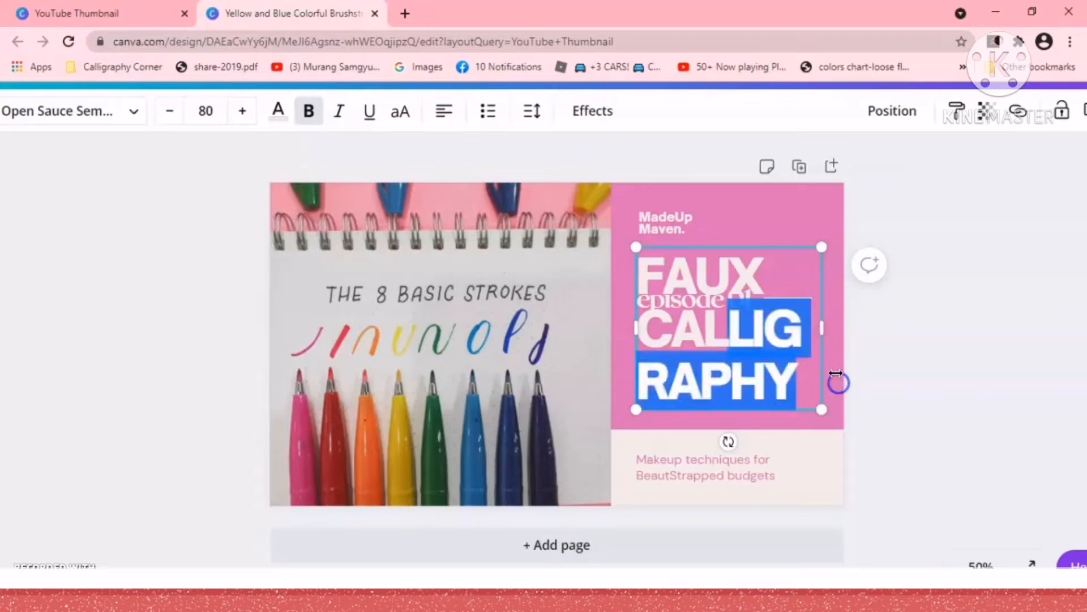
mouse_move(821, 327)
left_mouse_down()
mouse_move(841, 330)
mouse_move(821, 329)
left_mouse_up()
left_click(642, 277)
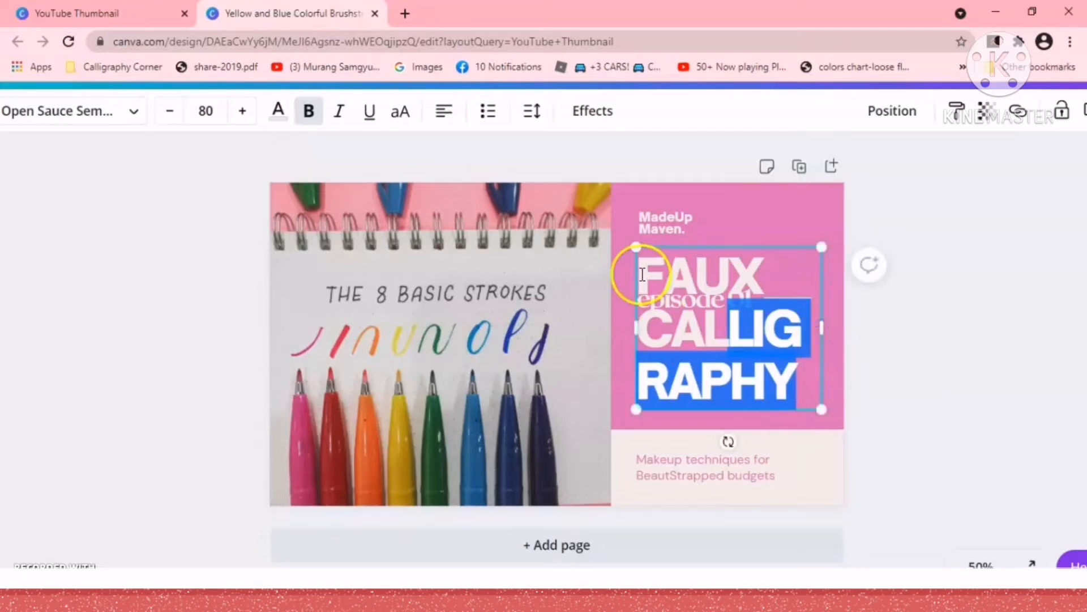
left_click_drag(636, 246, 670, 316)
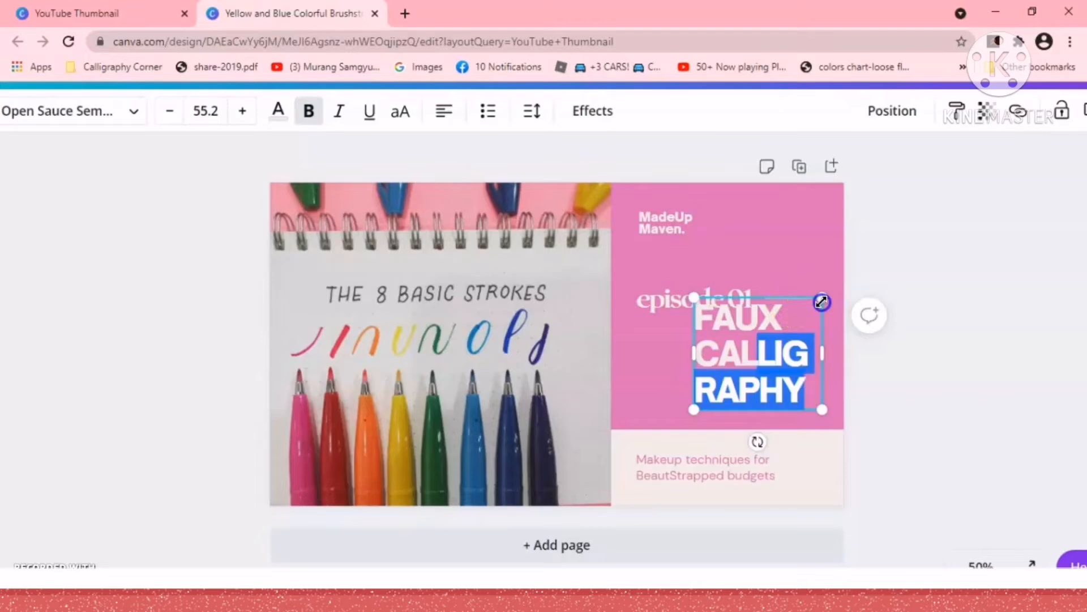
left_click_drag(821, 302, 812, 448)
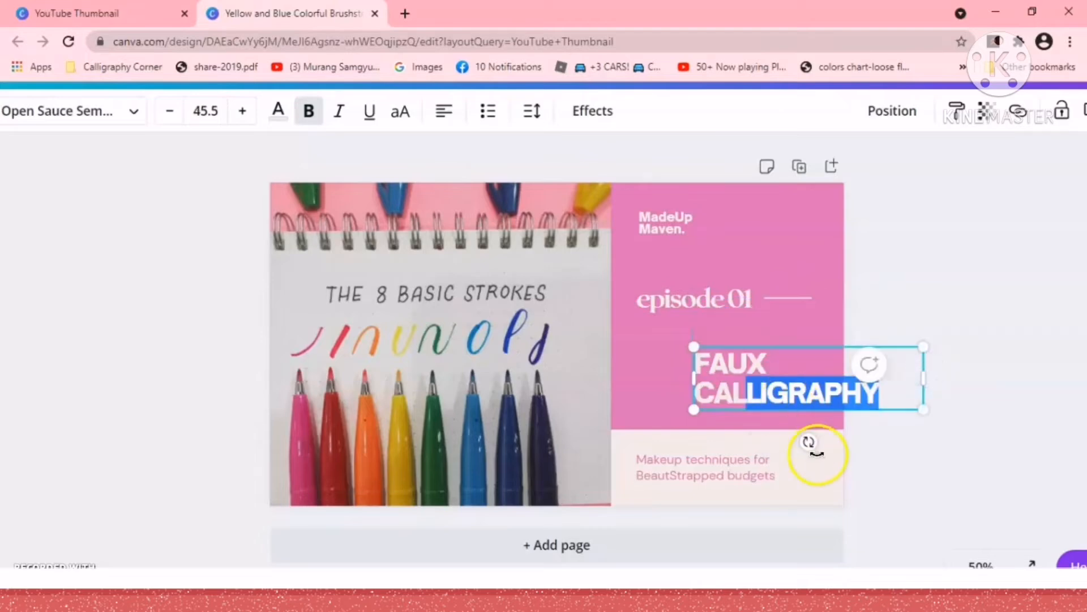
left_click(813, 402)
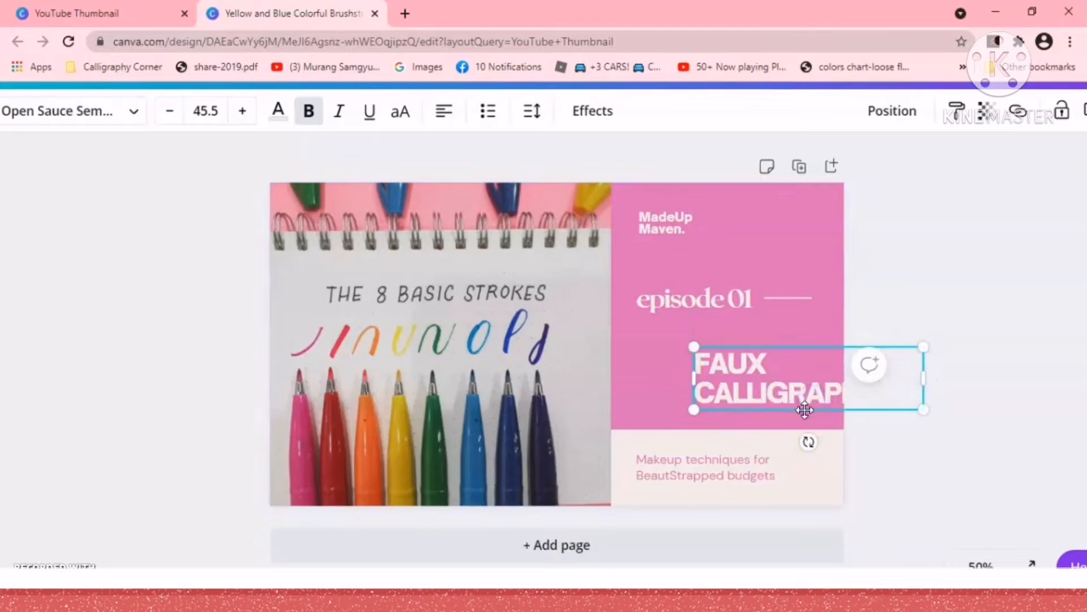
left_click_drag(779, 412, 745, 378)
Add "TUTORIAL" as a third line to the title.
left_click(831, 372)
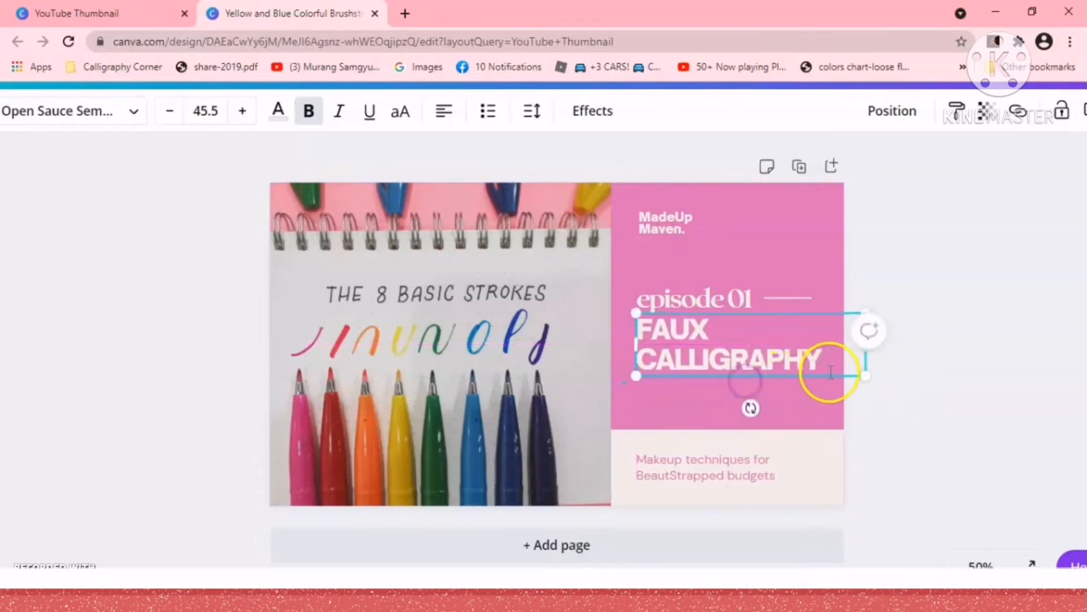
key("Return")
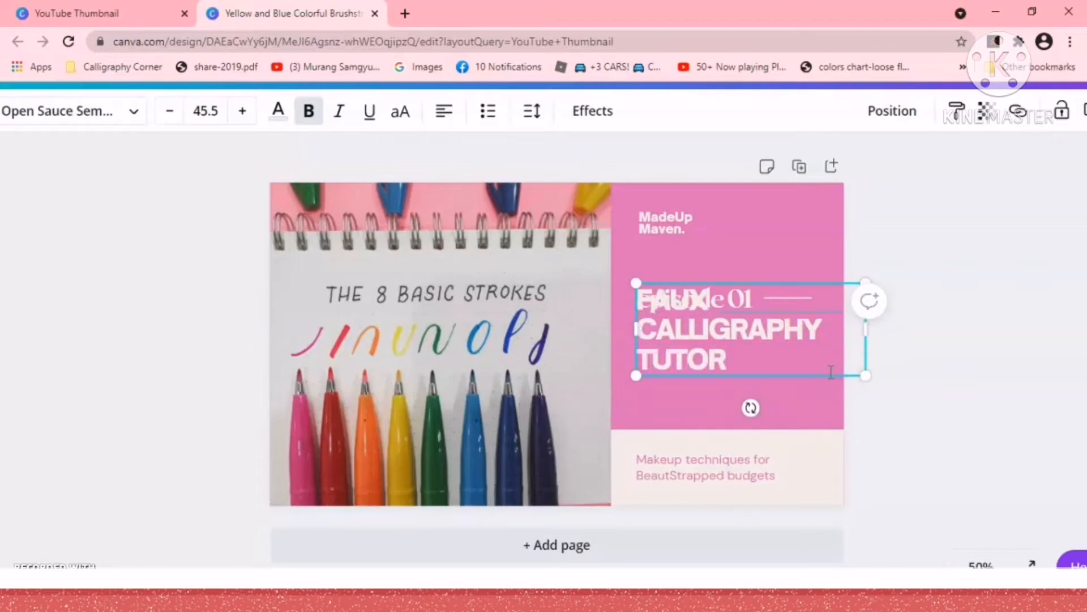
left_click(807, 342)
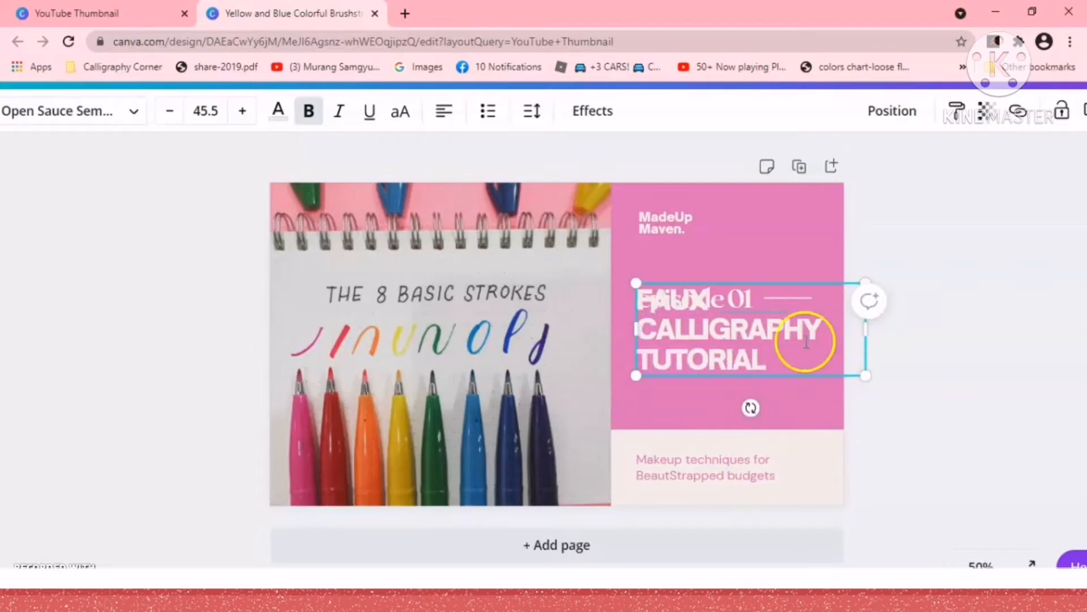
Move the three-line title down so that it no longer overlaps the "episode 01" text.
left_click(712, 374, "shift")
left_click_drag(949, 392, 713, 354)
left_click(661, 396)
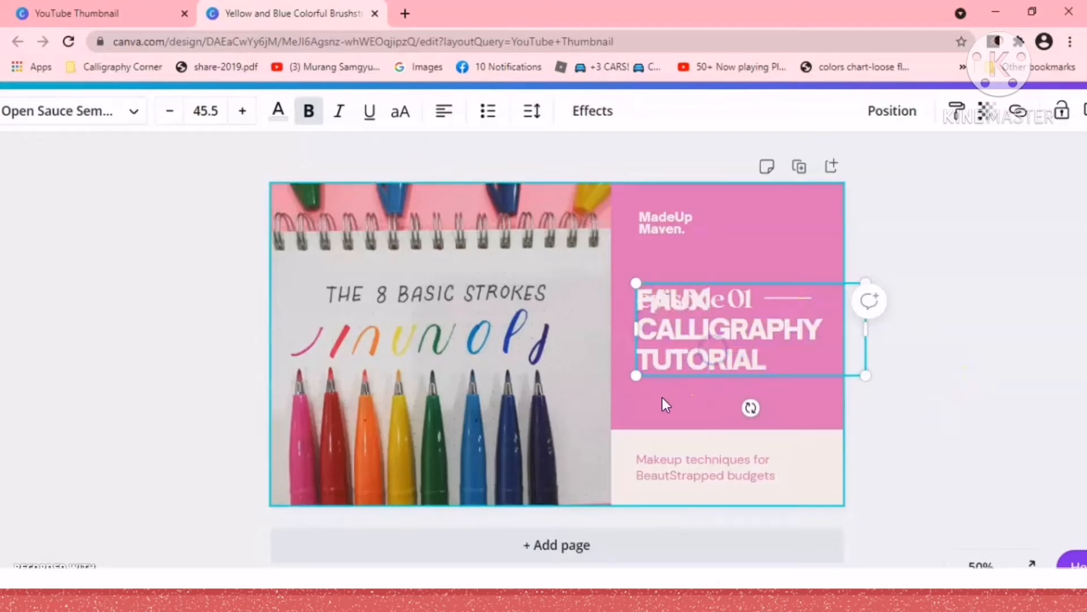
left_click(691, 332)
left_click_drag(694, 334, 688, 365)
Clear the "episode 01" text above the title, keeping its text box.
left_click(702, 292)
double_click(702, 290)
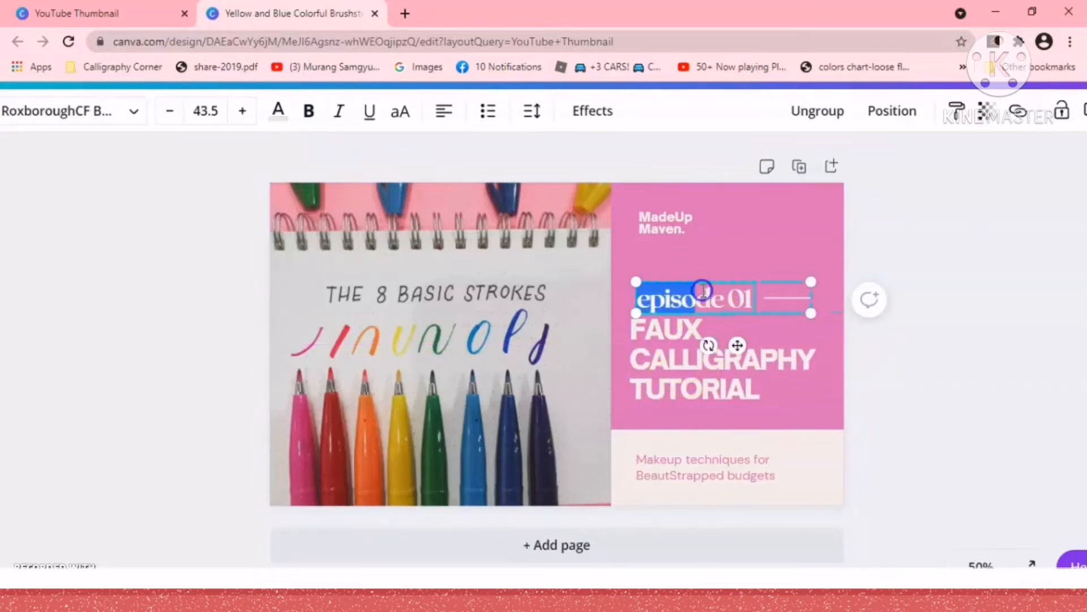
triple_click(703, 290)
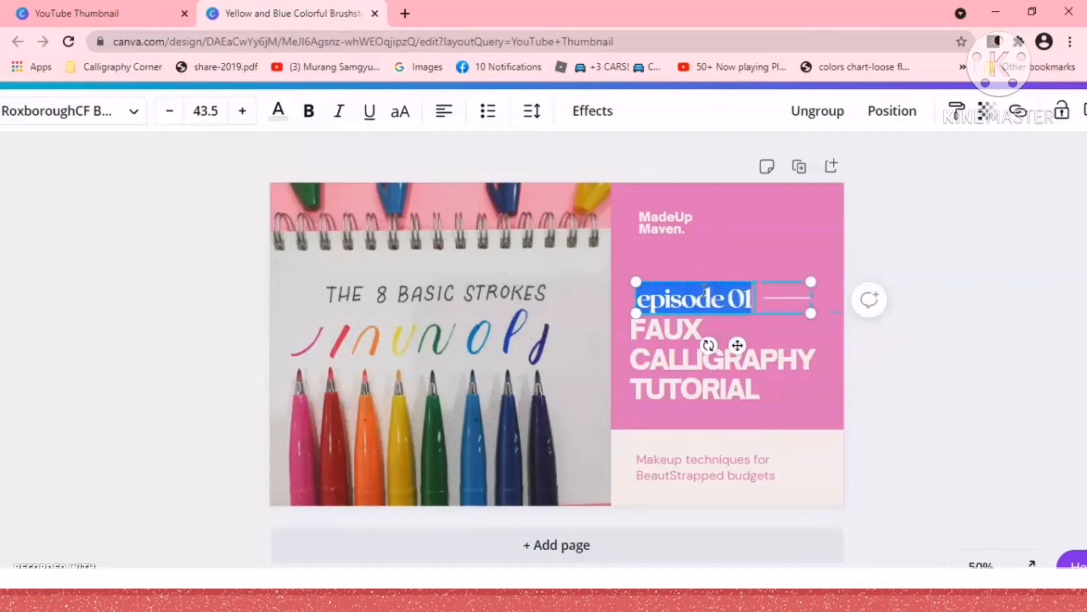
left_click(703, 290)
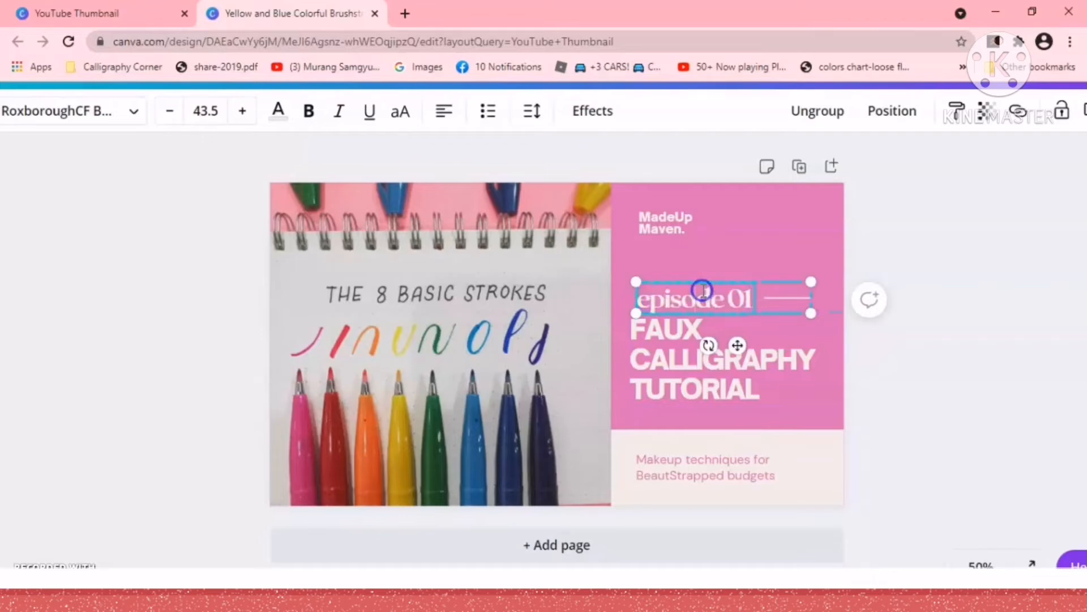
triple_click(703, 290)
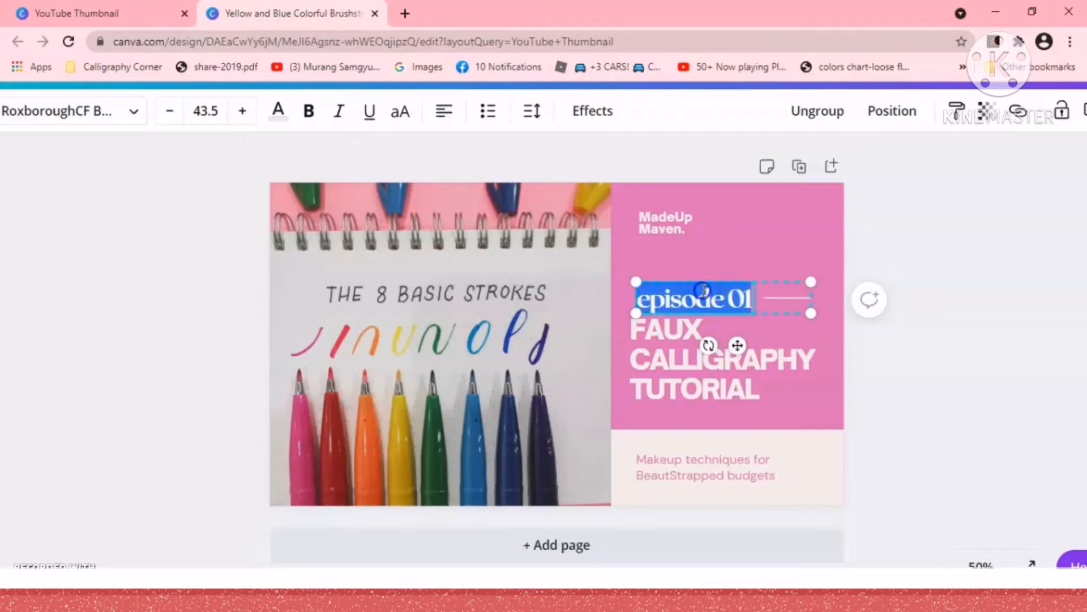
left_click(703, 290)
key("BackSpace")
key("BackSpace")
key("BackSpace")
key("BackSpace")
key("BackSpace")
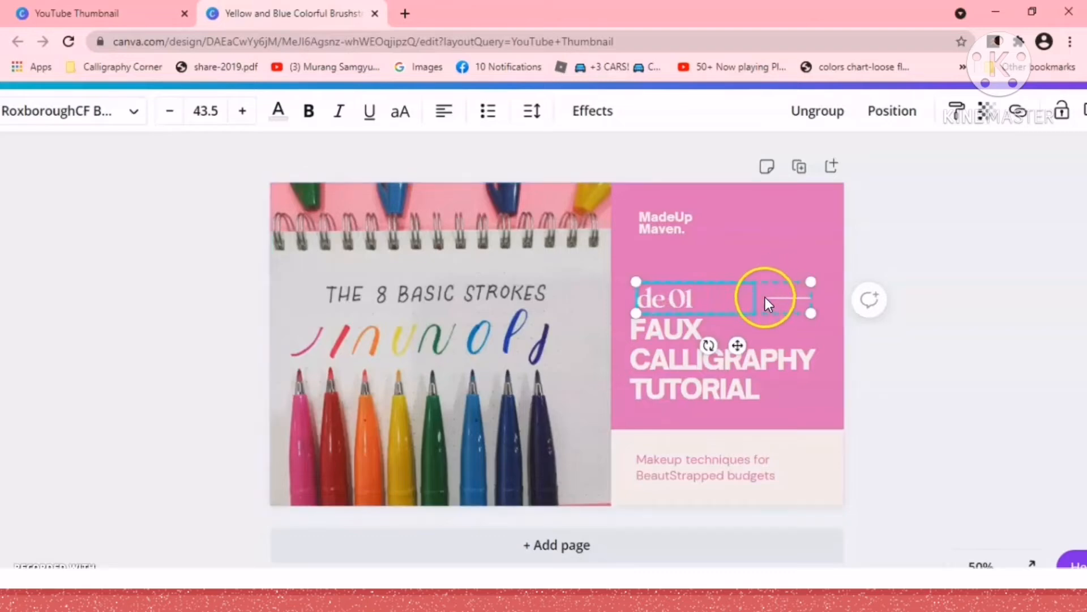
left_click(700, 300)
key("BackSpace")
key("BackSpace")
key("BackSpace")
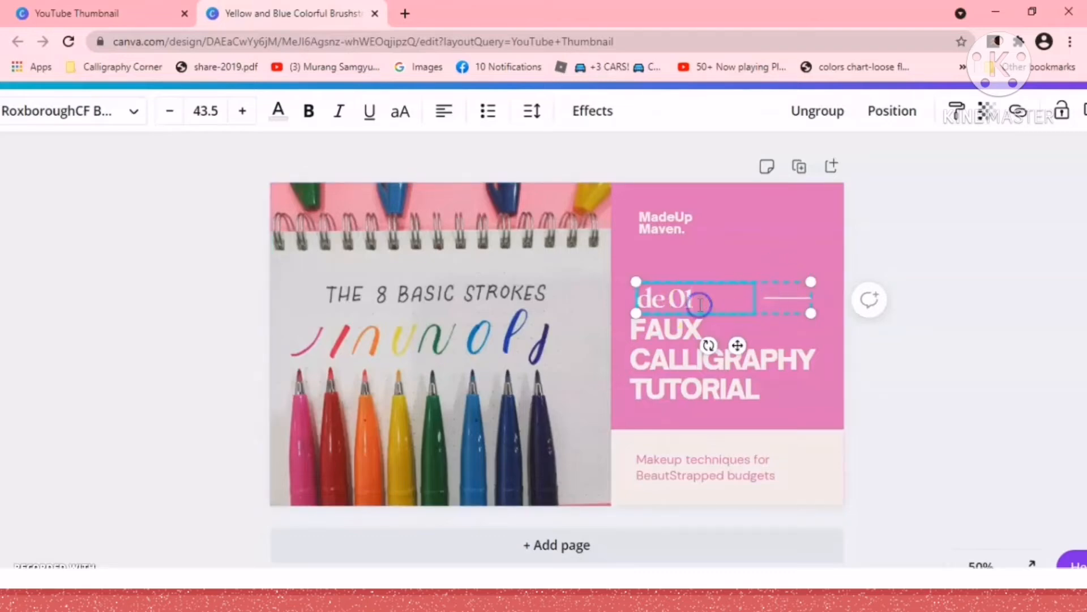
key("BackSpace")
key("BackSpace")
type("LET")
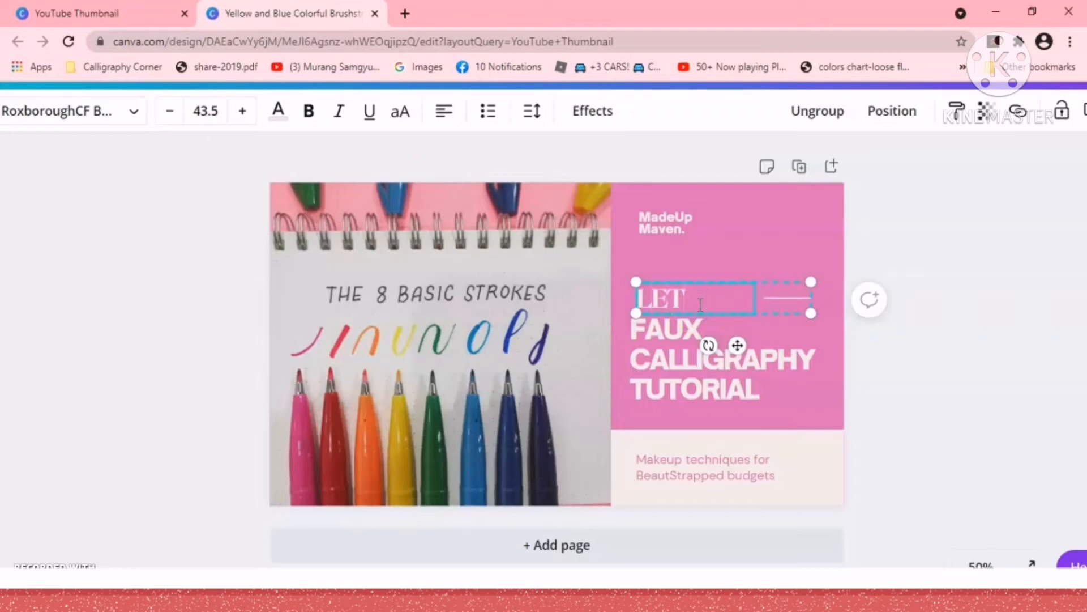
key("BackSpace")
key("BackSpace")
type("FATUROAI")
key("BackSpace")
key("BackSpace")
key("BackSpace")
key("BackSpace")
key("BackSpace")
key("BackSpace")
Enter "STEP-BY-TEP" in the emptied text box above the title and set its font size to 26.5.
type("STEP")
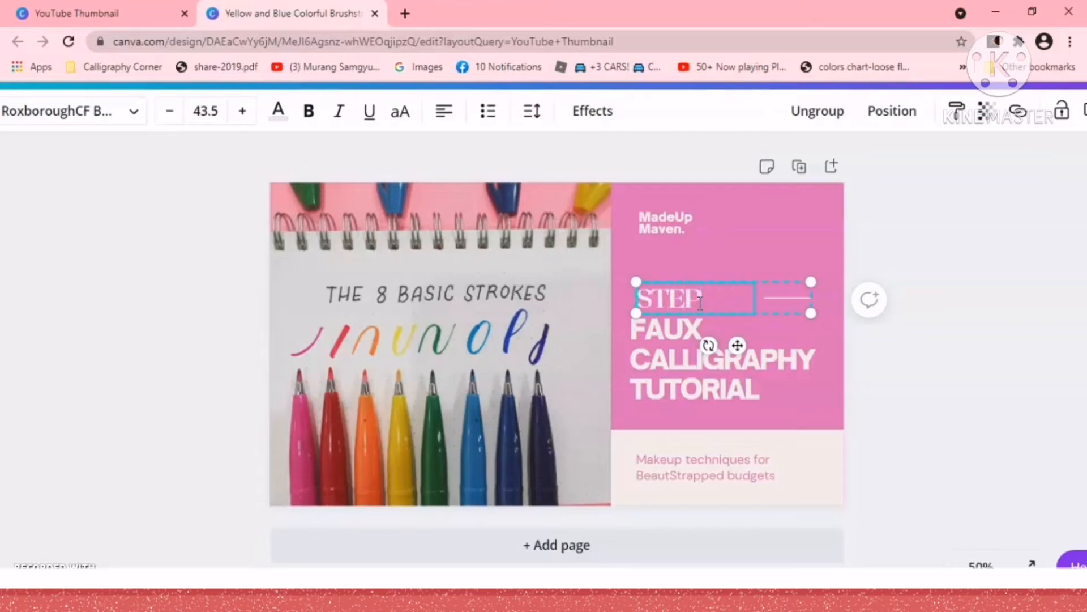
type("-BY-STEP")
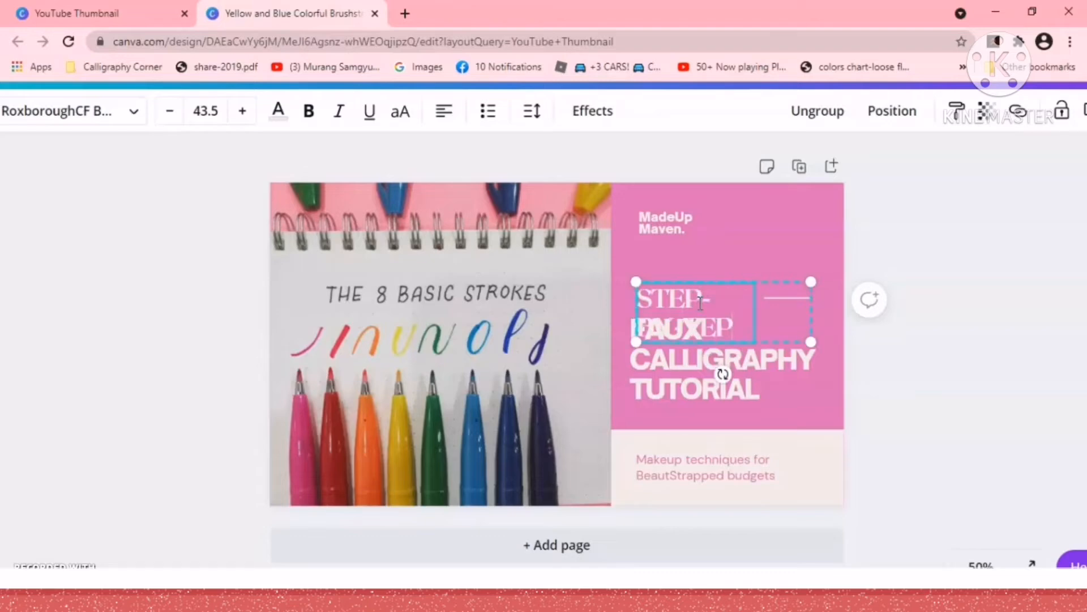
left_click(164, 113)
left_click(165, 113)
left_click(165, 113)
left_click(165, 115)
left_click(165, 115)
left_click(165, 114)
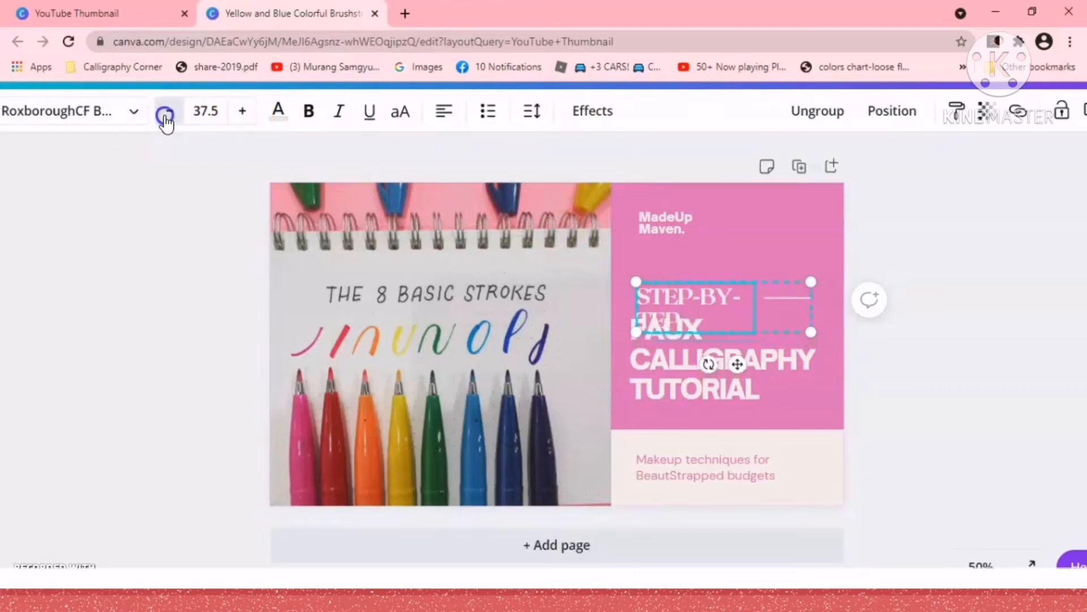
left_click(165, 115)
left_click(165, 115)
left_click(165, 115)
left_click(165, 114)
left_click(164, 115)
left_click(165, 115)
left_click(165, 115)
left_click(165, 114)
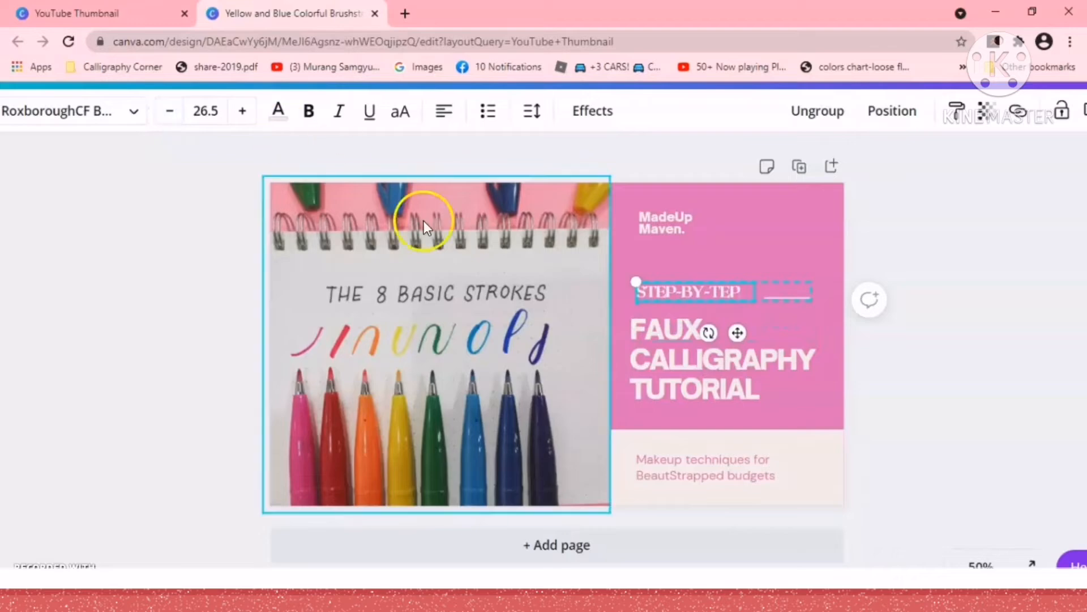
Ungroup the text above the title from the short line beside it.
left_click(762, 318)
left_click(791, 296)
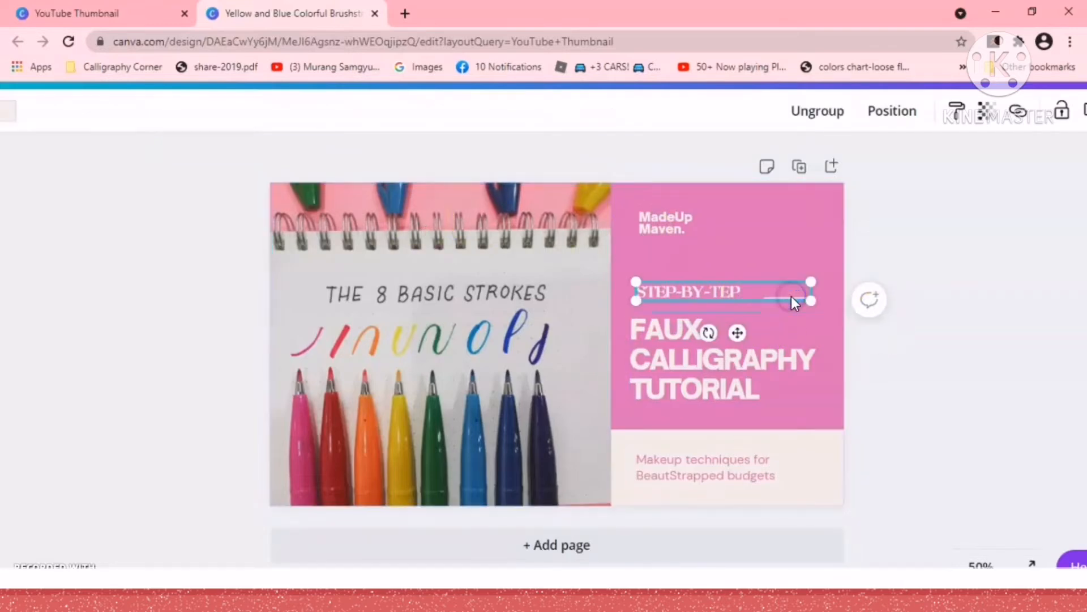
left_click(814, 114)
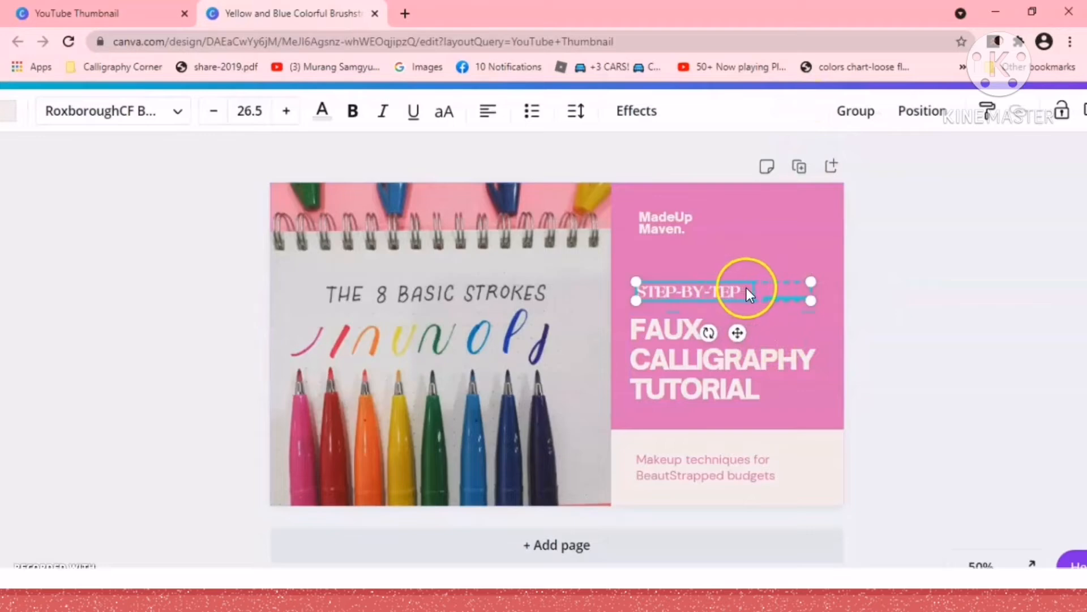
left_click(670, 224)
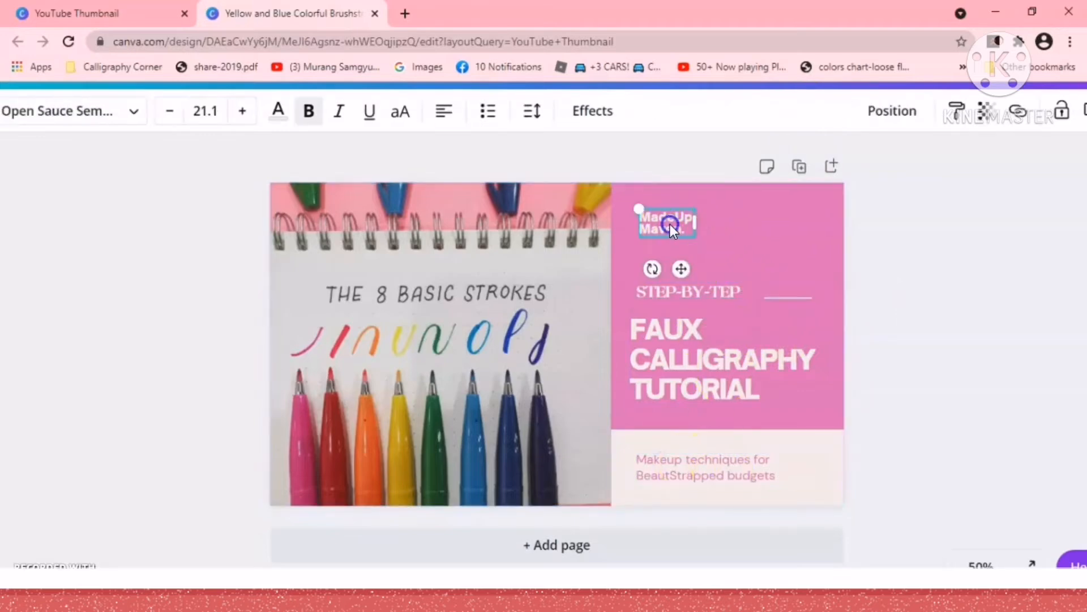
left_click(800, 293)
Reduce the font size of the text above the title to 21.5 and correct its wording to "STEP-BY-STEP".
left_click(725, 297)
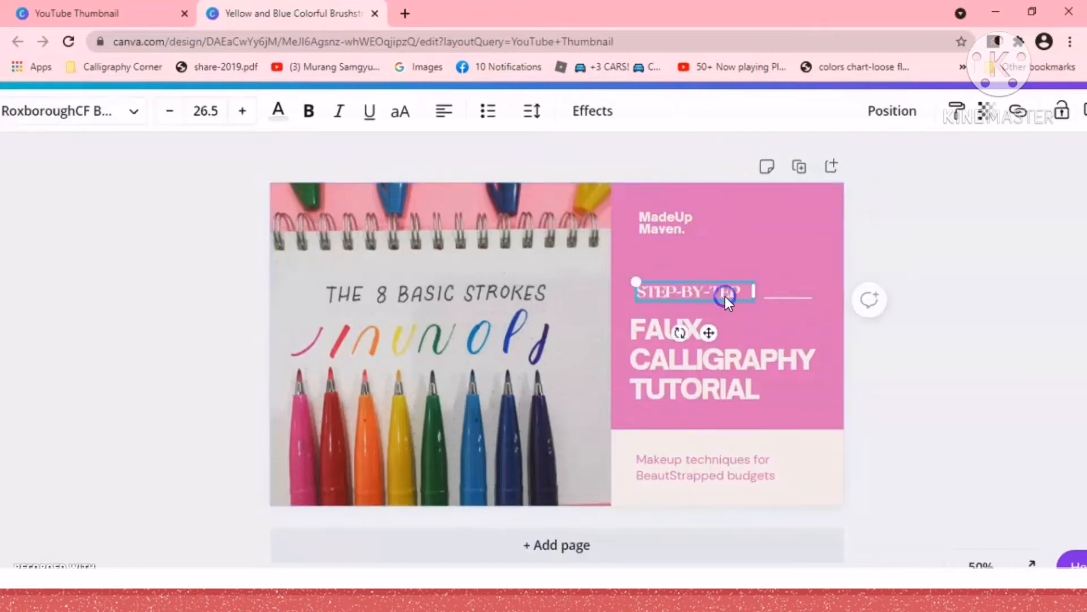
left_click(725, 296)
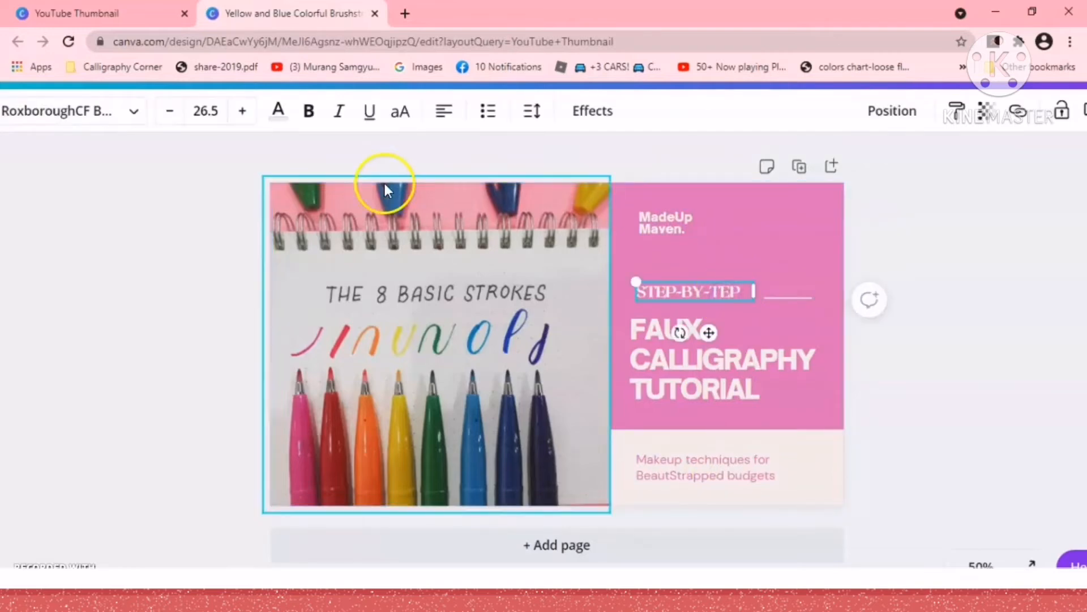
left_click(164, 113)
left_click(164, 113)
left_click(163, 113)
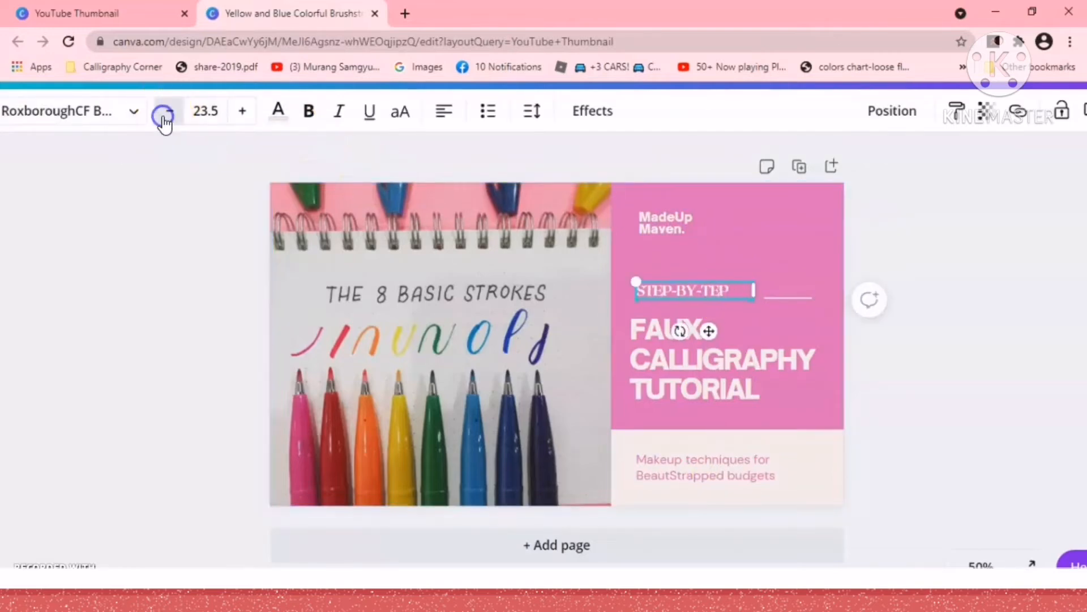
left_click(163, 113)
left_click(164, 113)
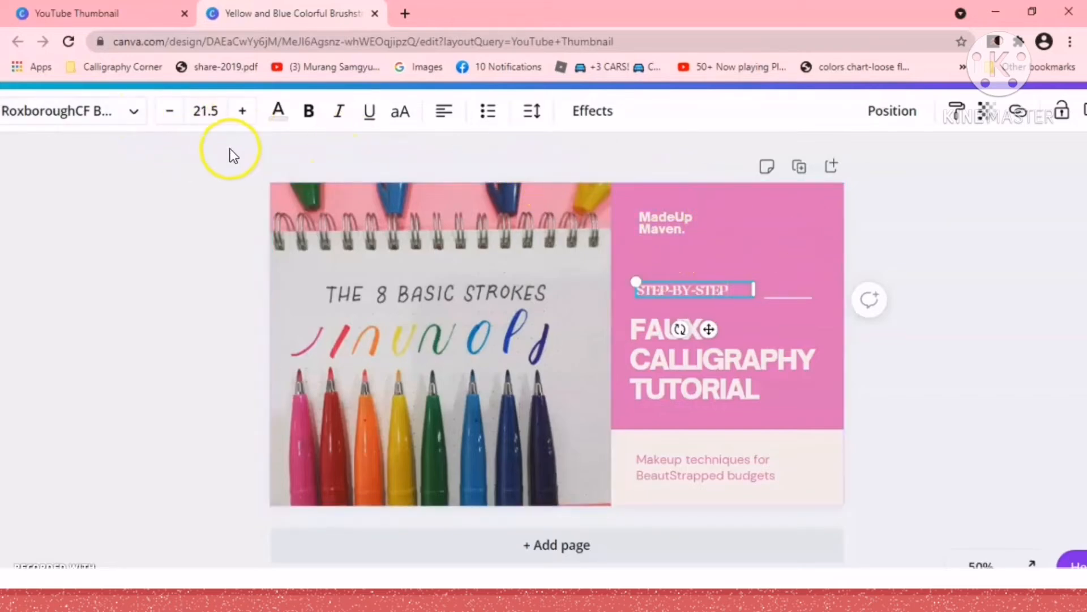
Set the "STEP-BY-STEP" font size to 27.5 so it fills its box on one line, and deselect it.
left_click(232, 112)
left_click(232, 111)
left_click(232, 111)
left_click(232, 111)
left_click(232, 112)
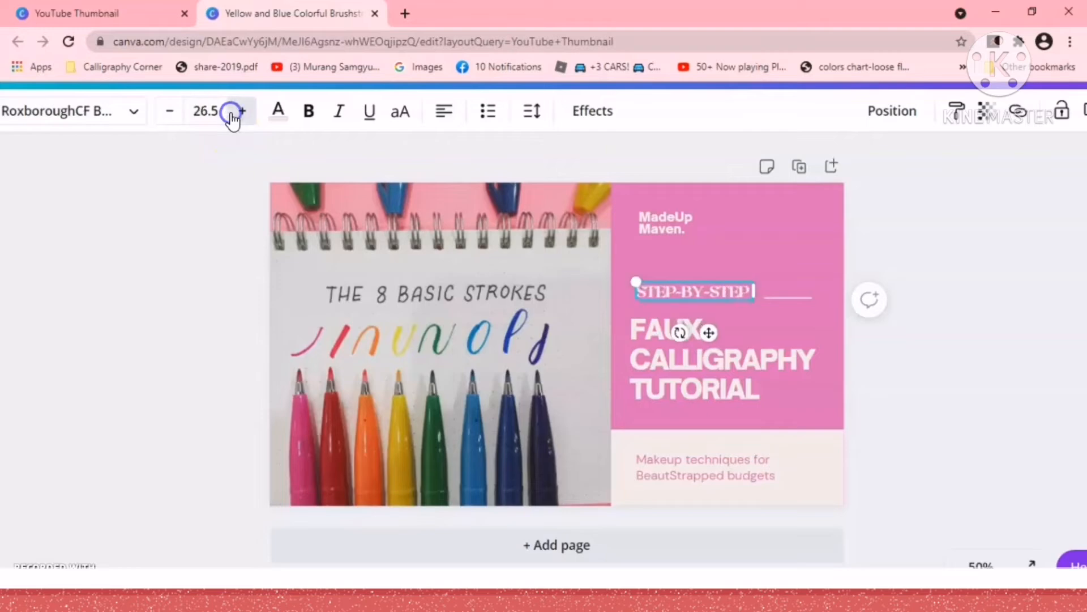
left_click(232, 112)
left_click(233, 111)
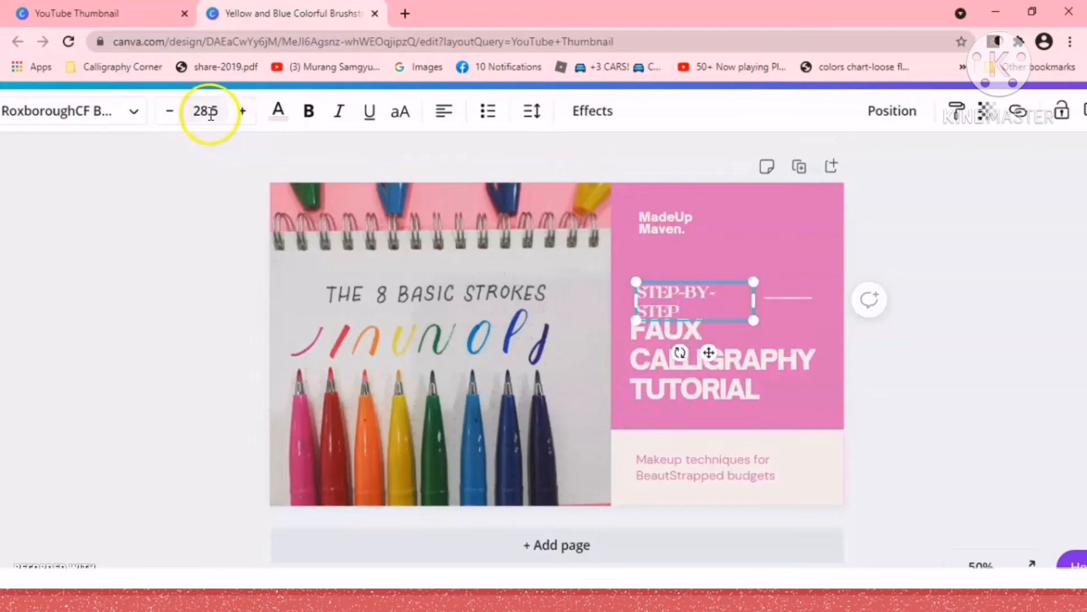
left_click(169, 111)
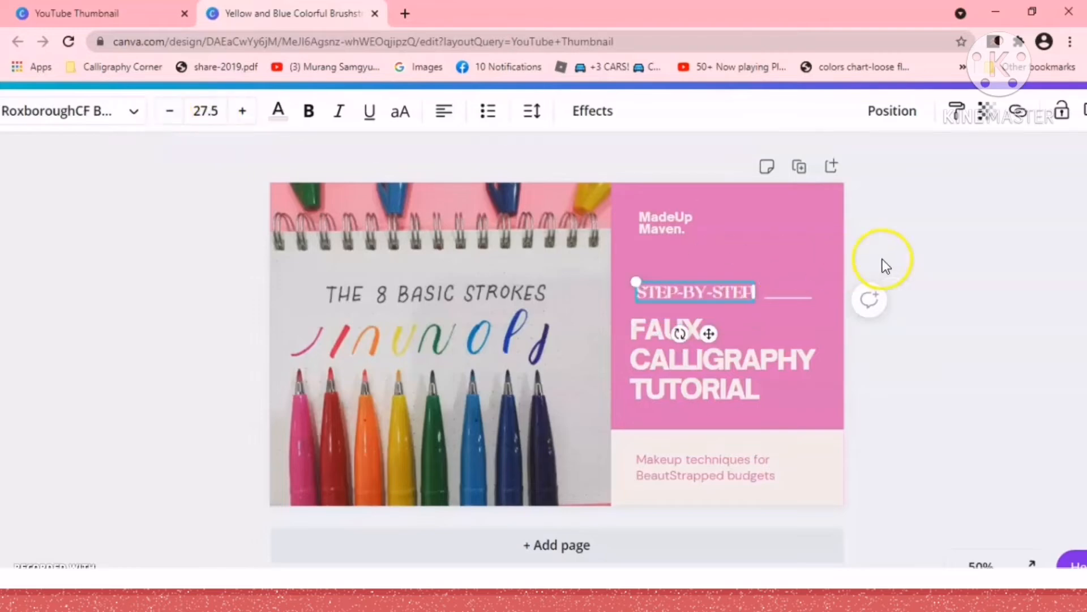
left_click(998, 223)
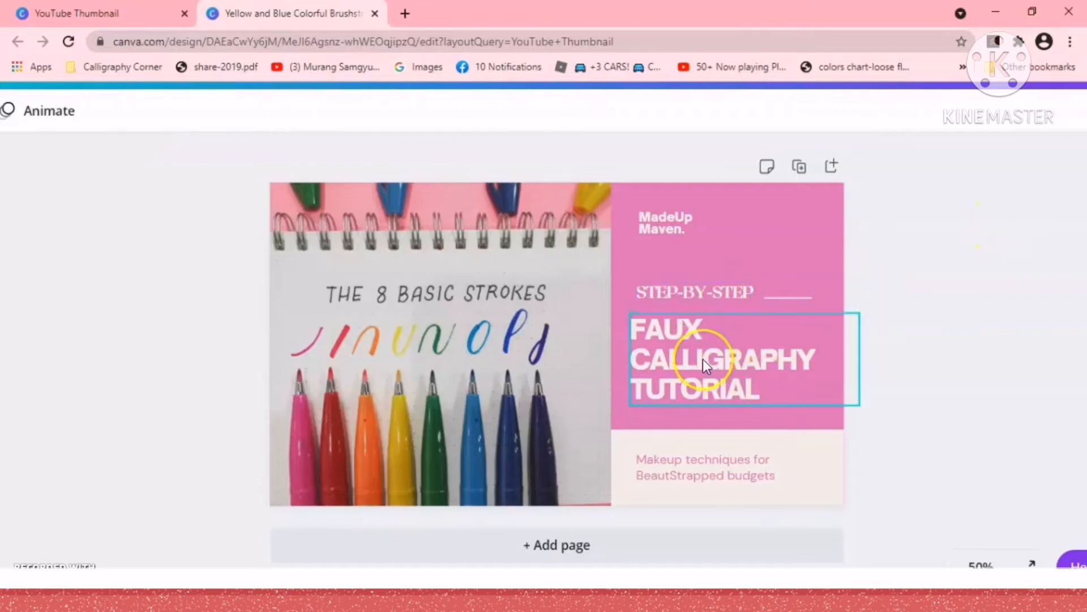
Replace the "MadeUp Maven." text at the top of the pink panel with "Enjoy Art!".
double_click(671, 218)
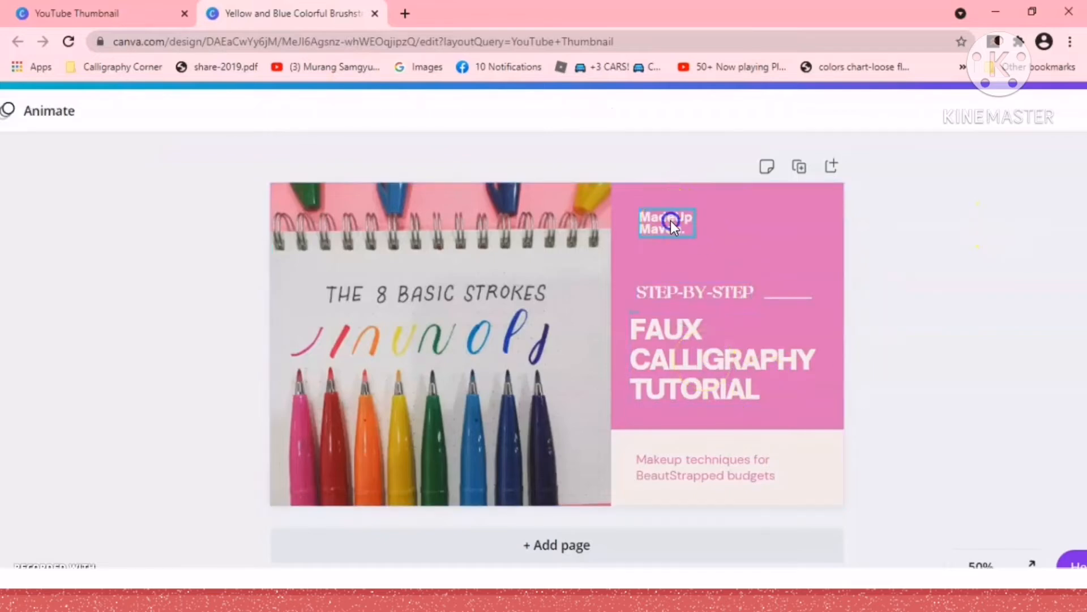
left_click(670, 220)
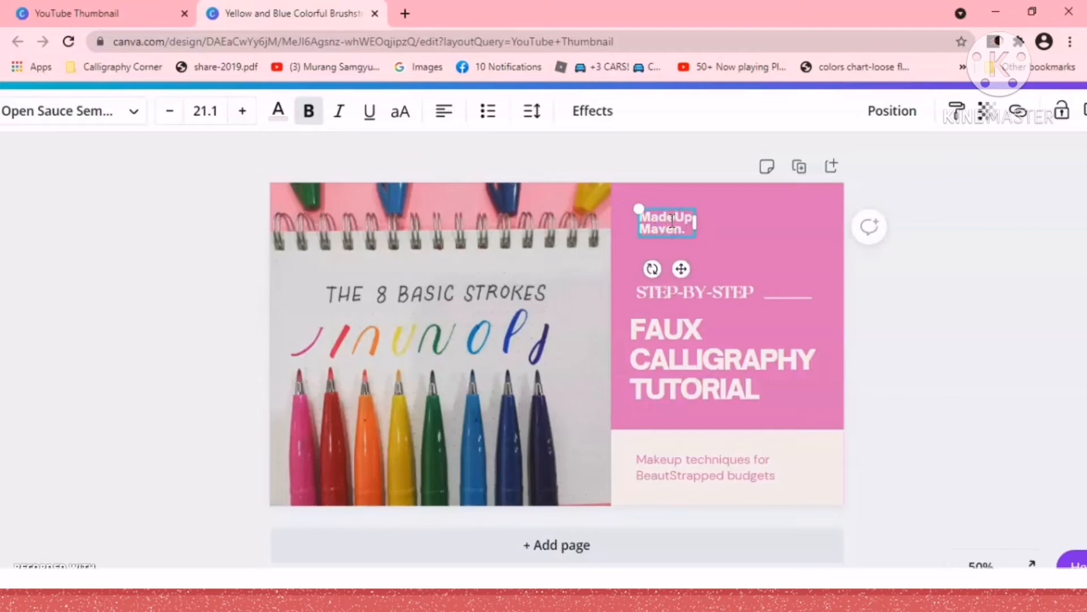
type("C")
type("Enjoy Art!")
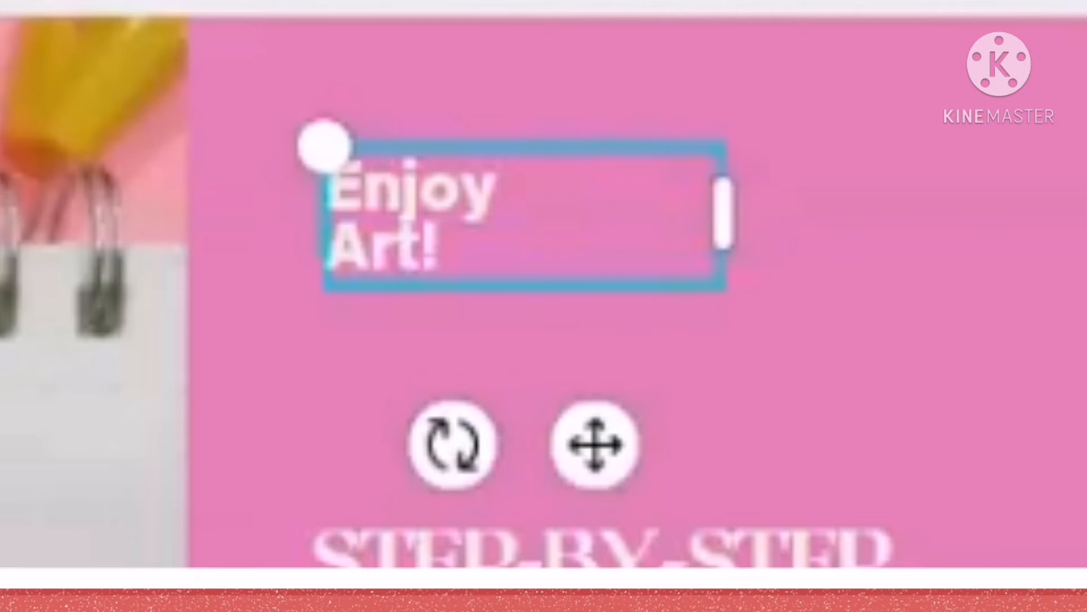
key("Escape")
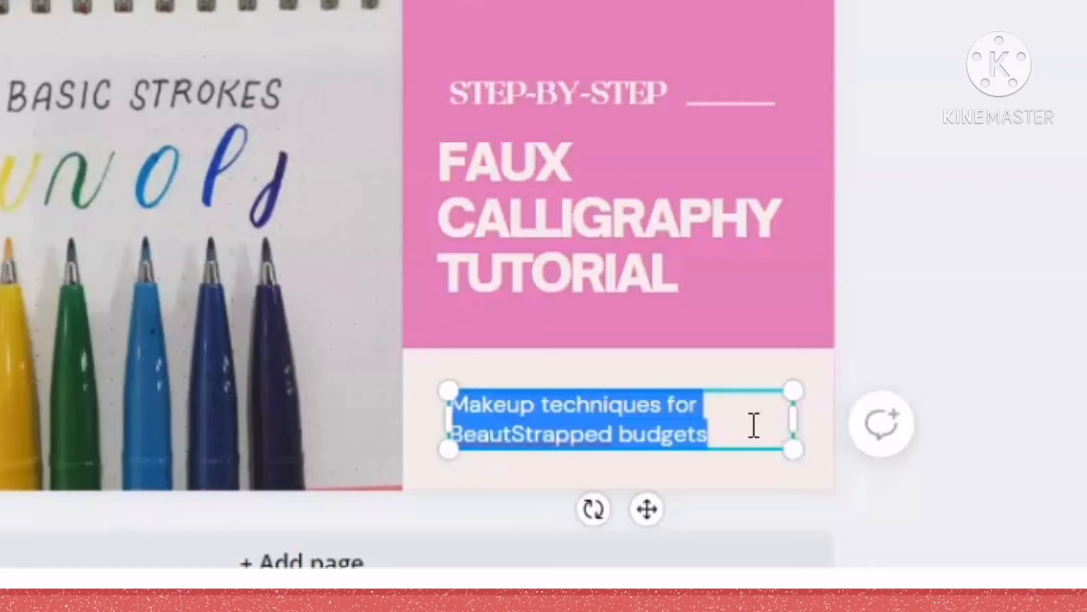
Replace the makeup caption below the pink panel with "FAUX CALLIGRAPHY USING PENTEL FUDE TOUCH SIGN".
type("FAC")
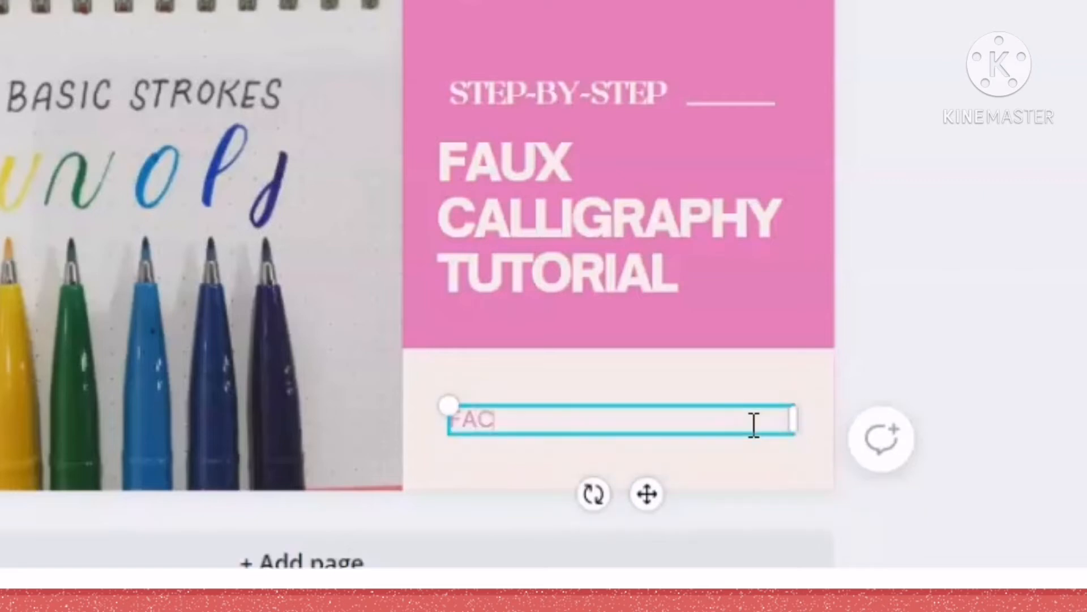
type("C")
type("X CCALL")
key("BackSpace")
key("BackSpace")
type("A")
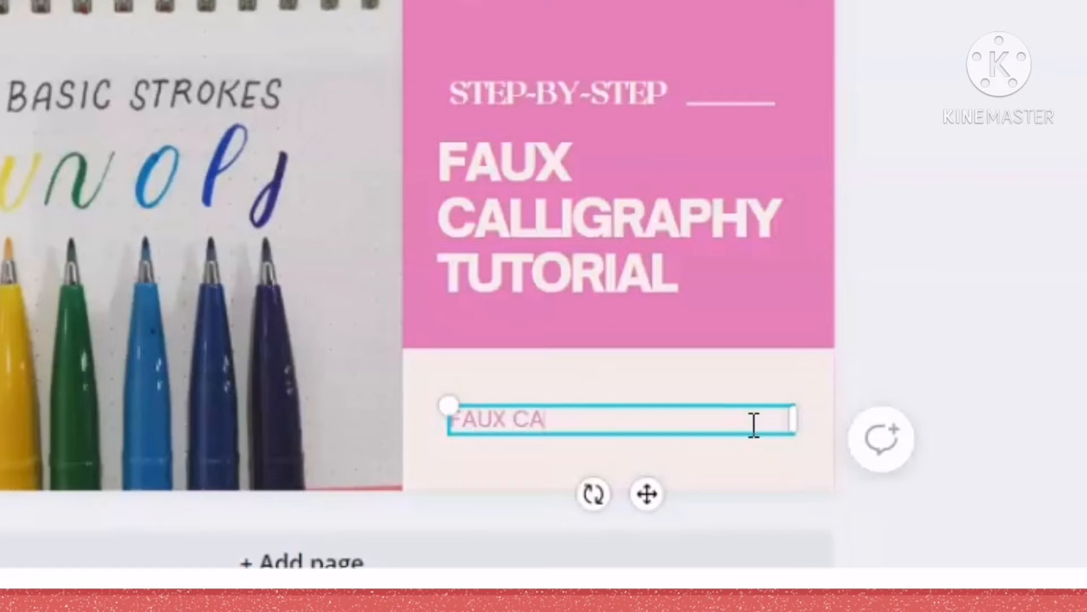
type("LLIGRAPHY USING PENTEL")
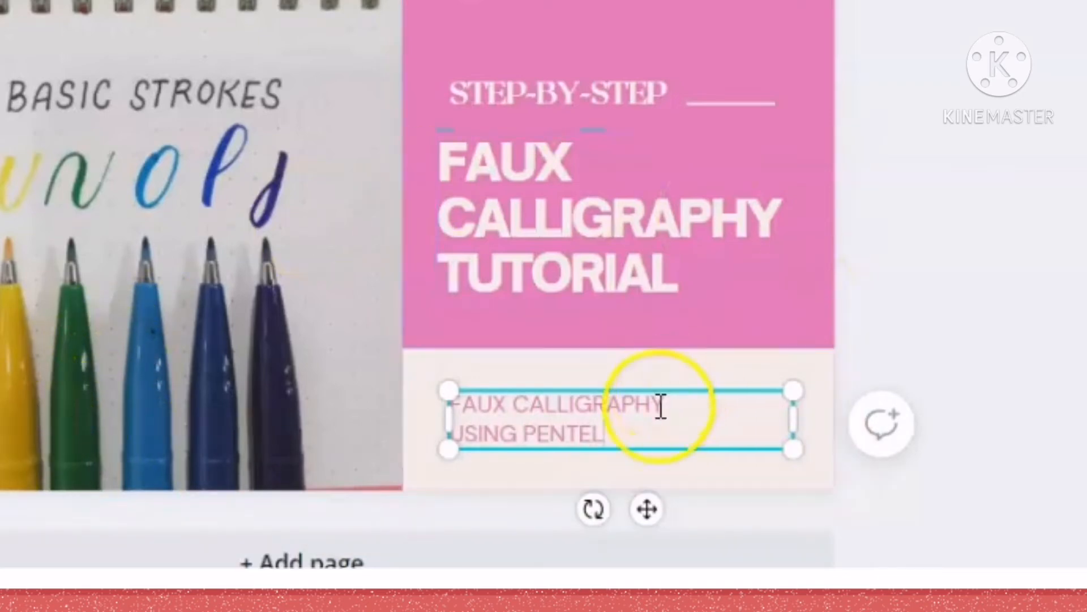
left_click(631, 432)
type("FUDE")
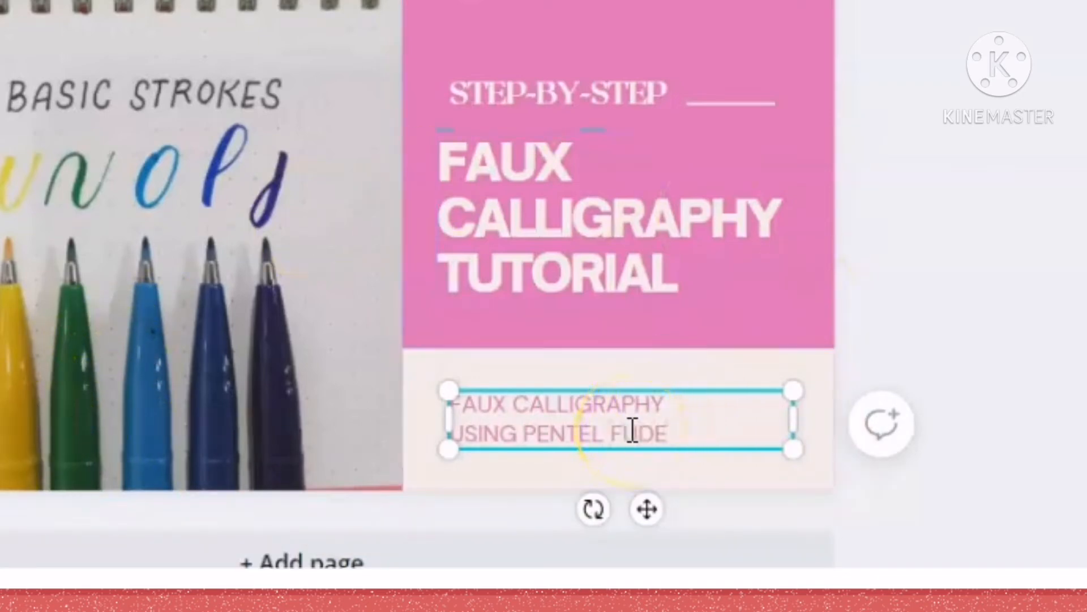
type(" TOUCH")
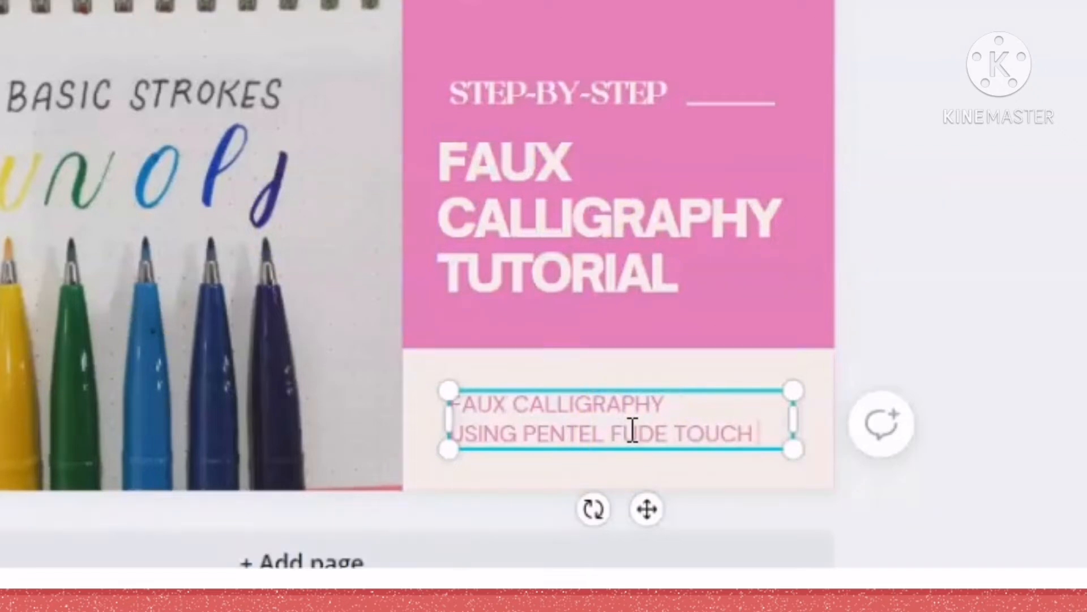
type(" SIGN")
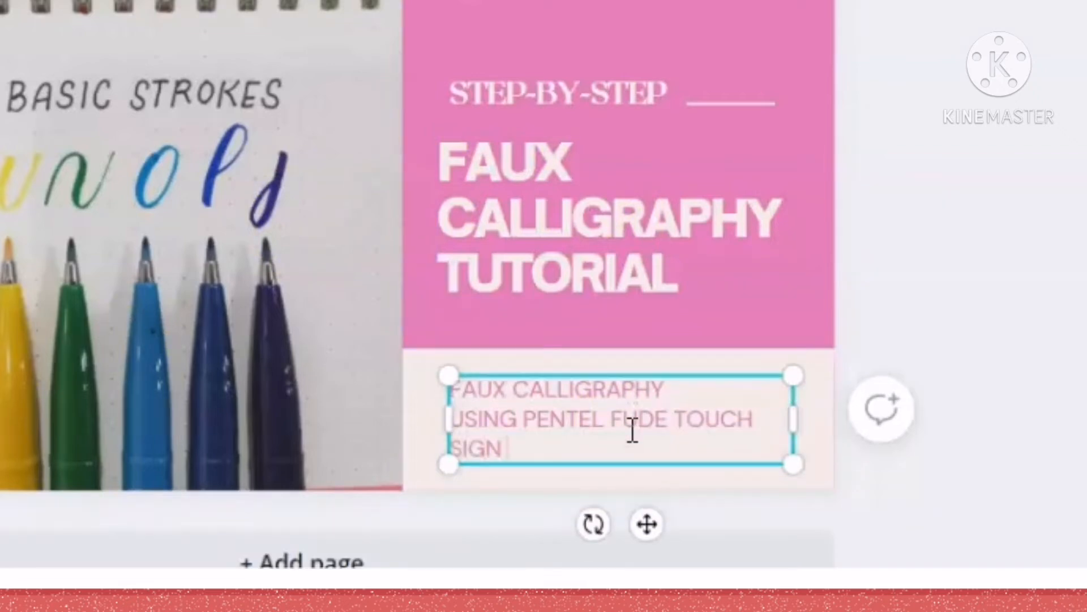
Replace the caption's last word, "SIGN", with "PEN" and widen the caption's text box past the page's right edge.
key("BackSpace")
key("BackSpace")
key("BackSpace")
key("BackSpace")
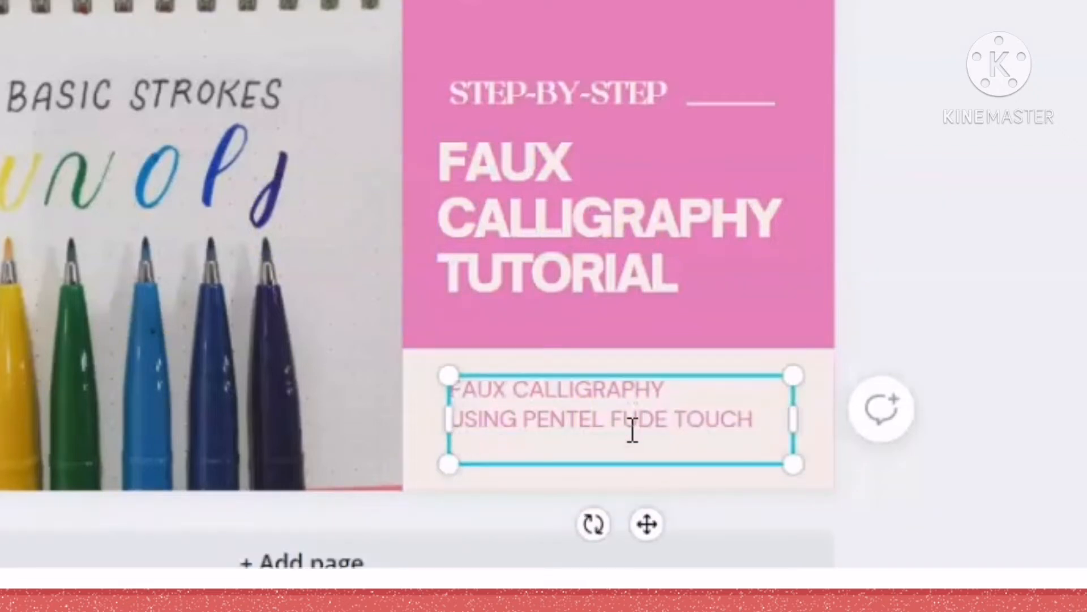
type("PEN")
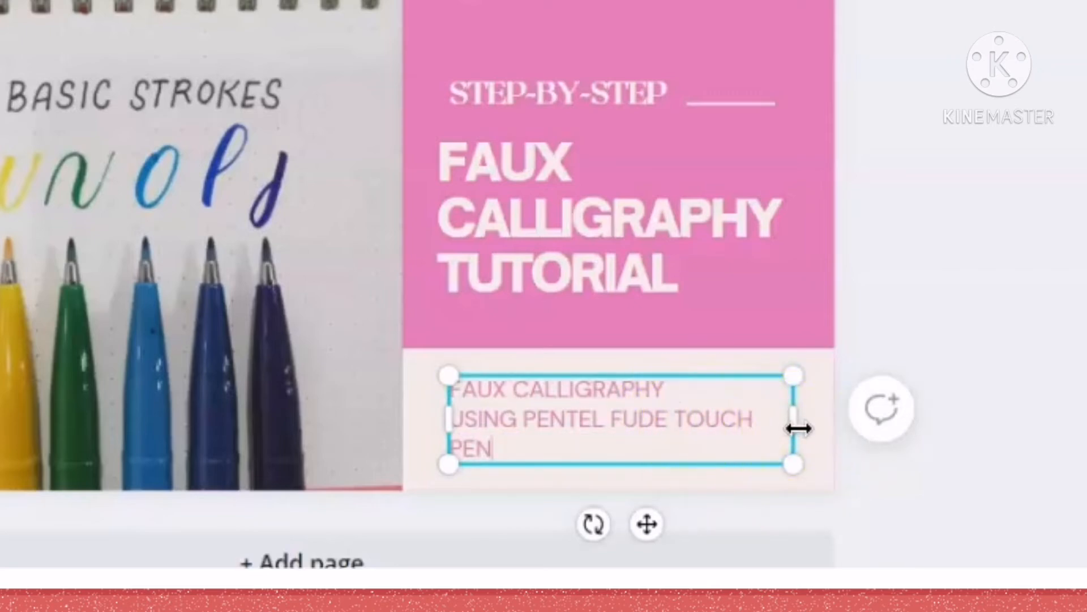
left_click_drag(796, 429, 904, 414)
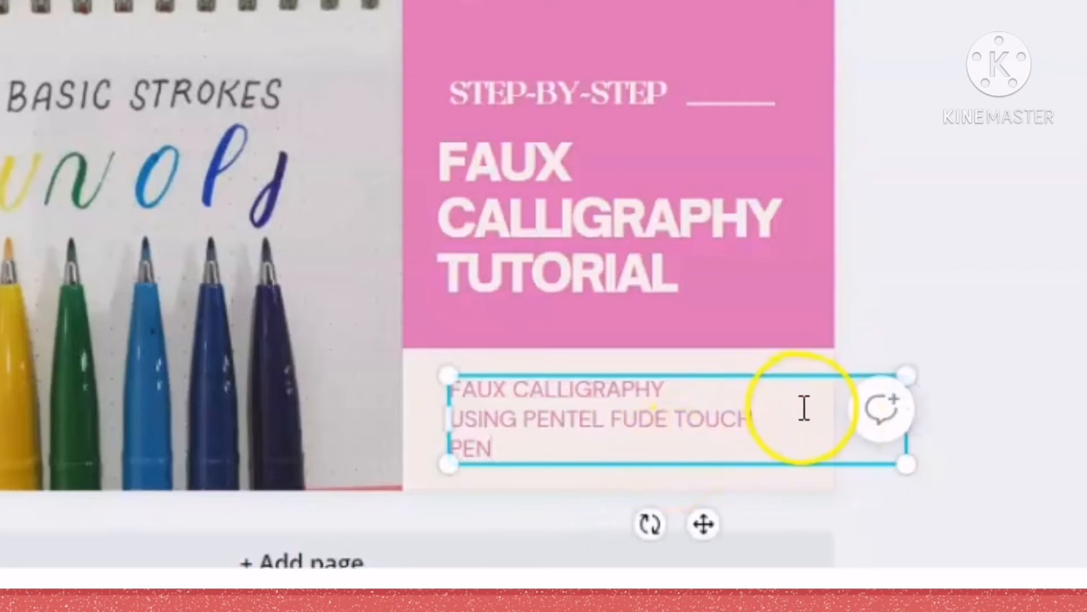
Bring the caption's last word, "PEN", up beside "USING PENTEL FUDE TOUCH" so the caption fills two lines, and deselect it.
left_click(797, 406)
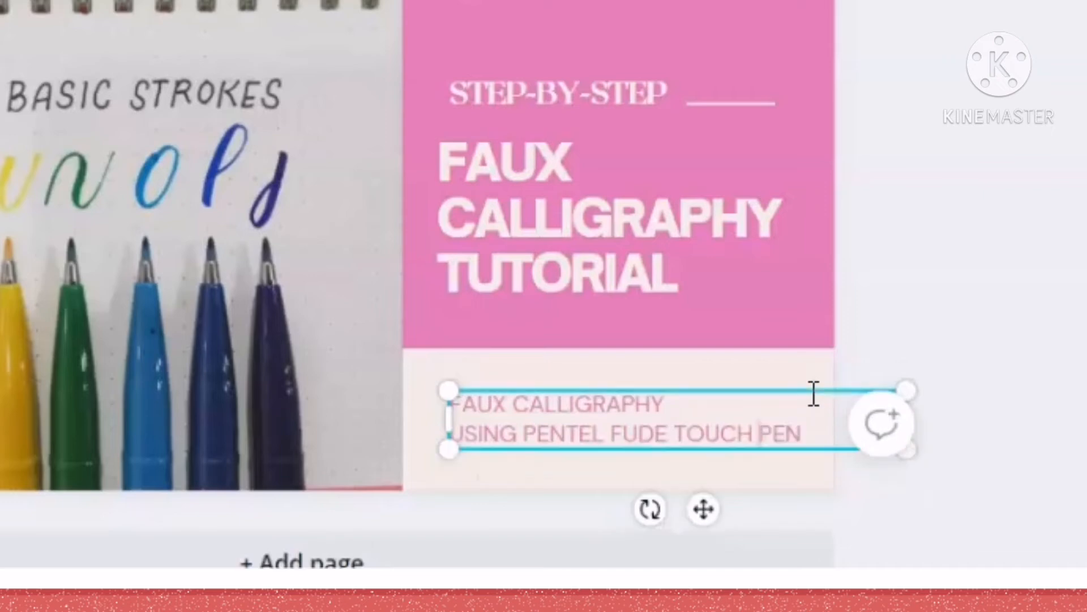
left_click(959, 228)
left_click(993, 252)
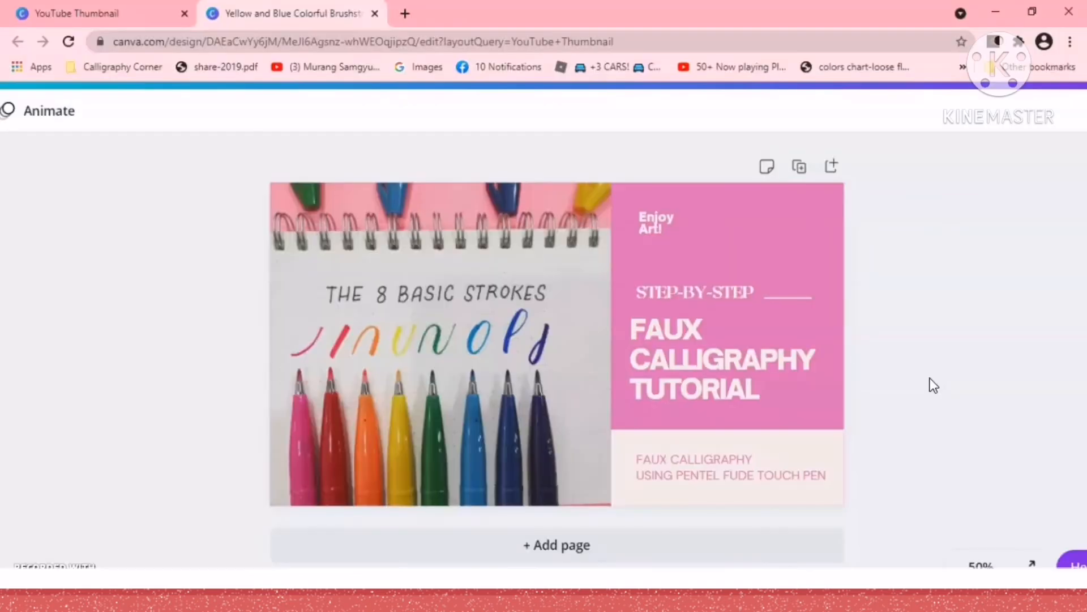
left_click(702, 202)
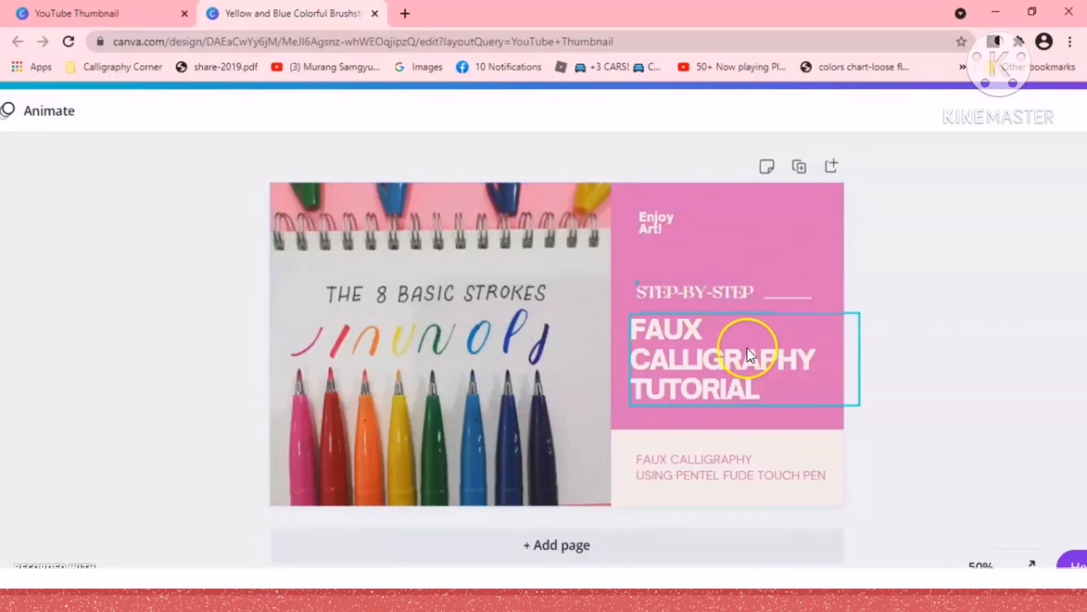
Open the lettering photo for cropping and shift the image right until the notebook's left edge shows inside the frame.
left_click(485, 358)
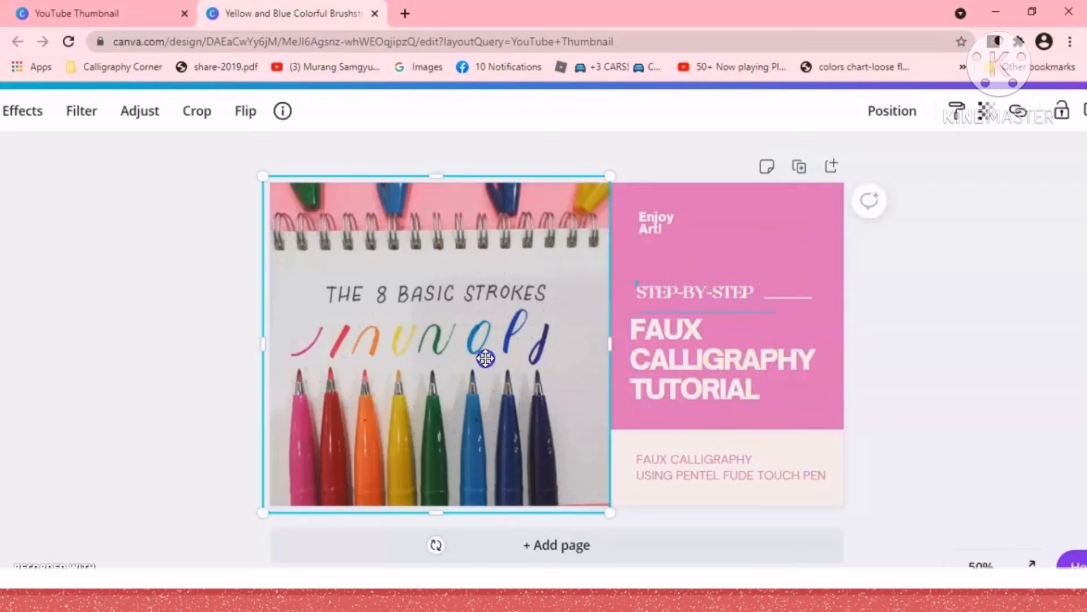
double_click(485, 358)
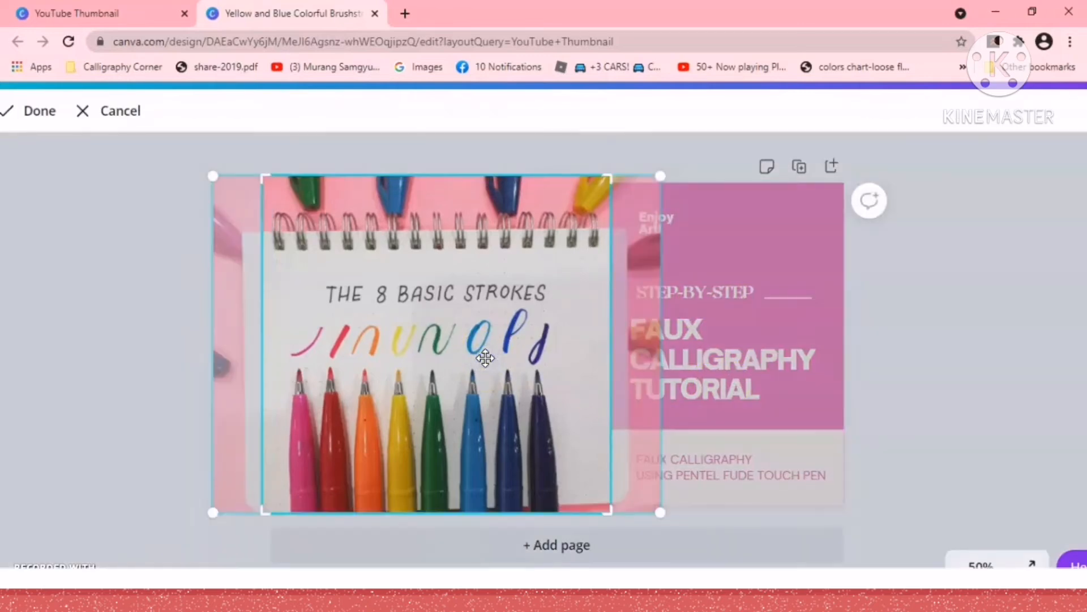
key("Right")
key("Right")
key("Right")
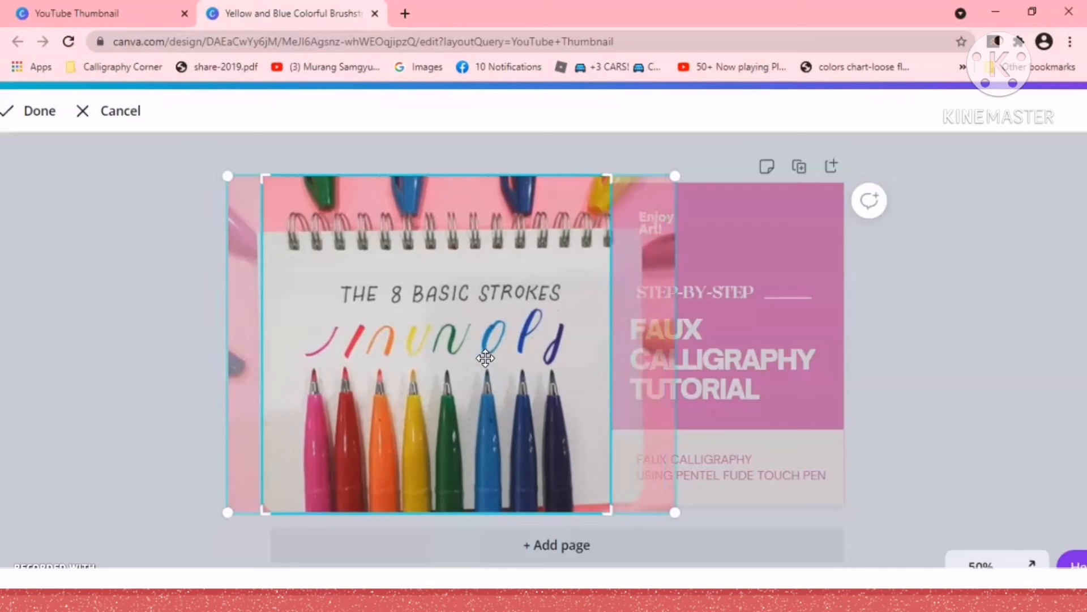
key("Right")
key("Right")
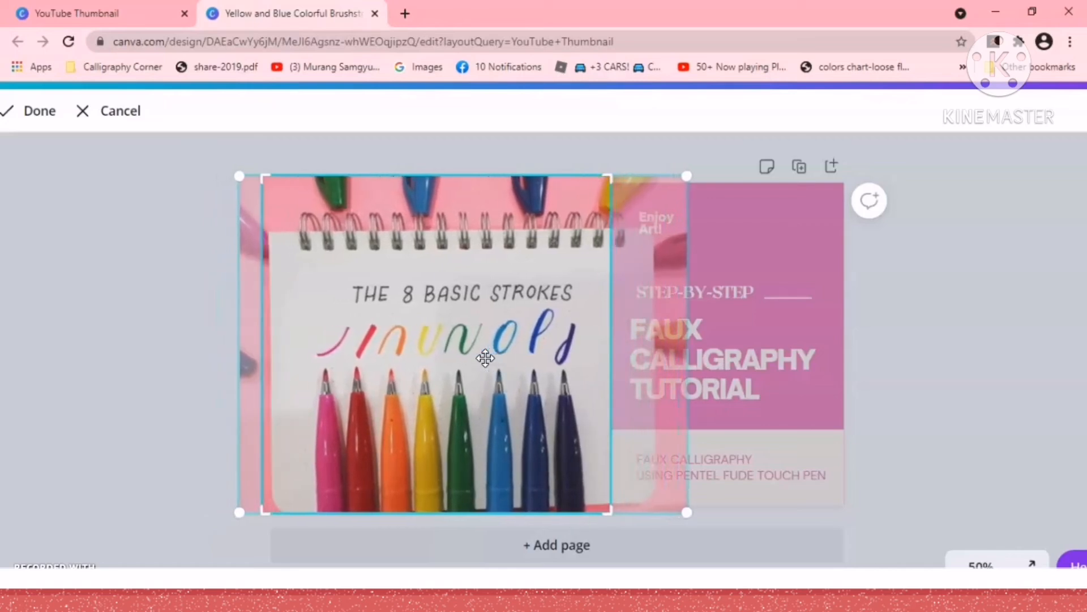
key("Right")
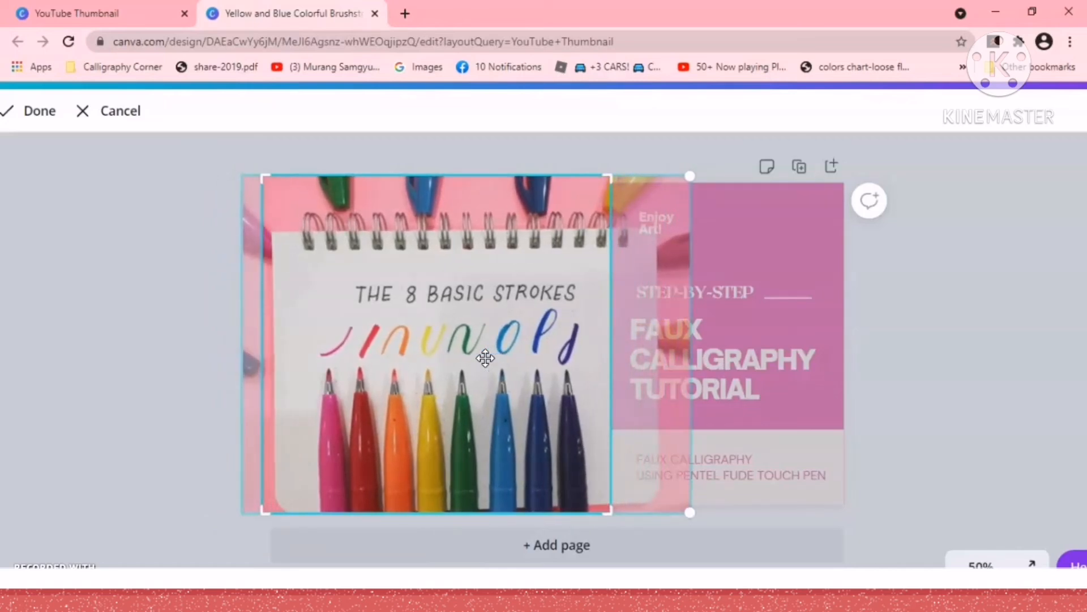
key("Right")
key("Right")
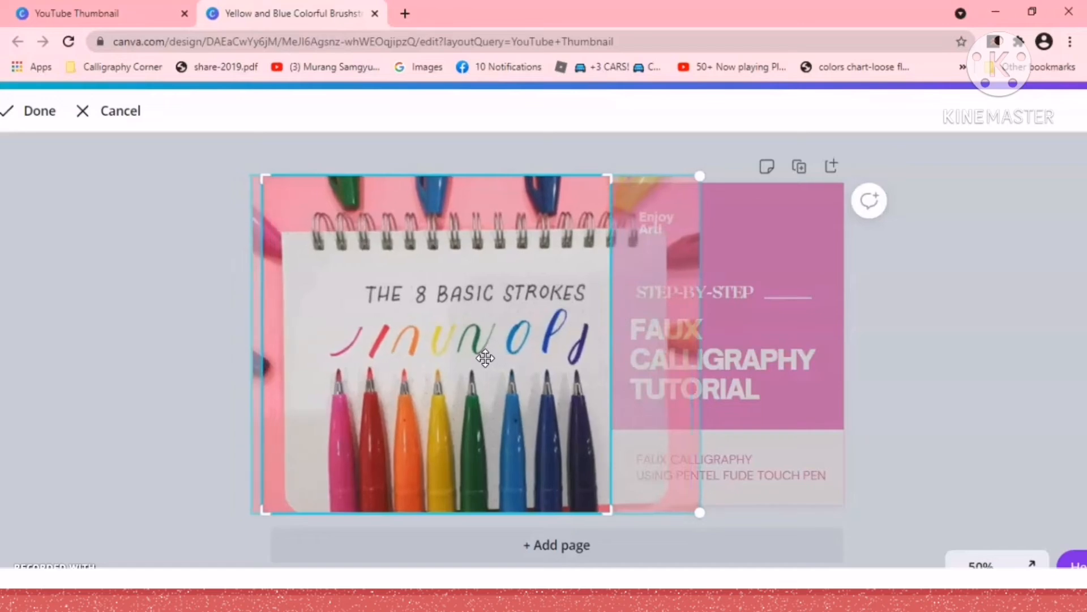
Try the cropped photo farther left inside its frame, and move it back to the right.
key("Left")
key("Left")
key("Left")
key("Left")
key("Left")
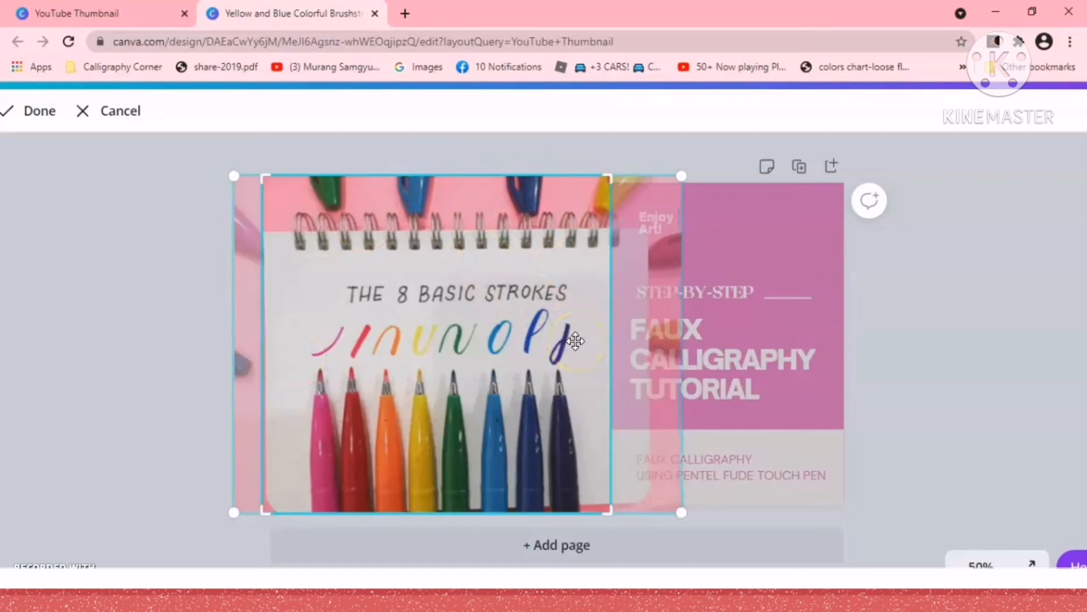
left_click_drag(575, 340, 598, 340)
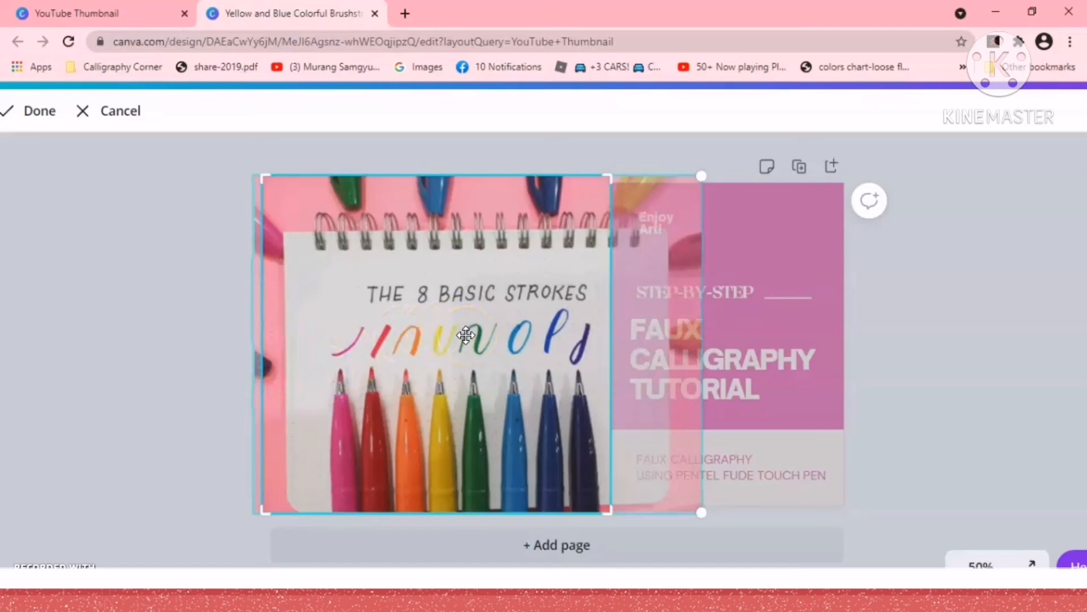
Nudge the photo left inside its crop frame until the notebook's left edge lies just outside the frame.
left_click_drag(466, 335, 467, 336)
key("Left")
key("Left")
key("Left")
key("Left")
key("Left")
key("Left")
key("Left")
key("Left")
key("Left")
key("Left")
key("Left")
key("Left")
key("Left")
key("Left")
key("Left")
key("Left")
key("Left")
key("Left")
key("Left")
key("Left")
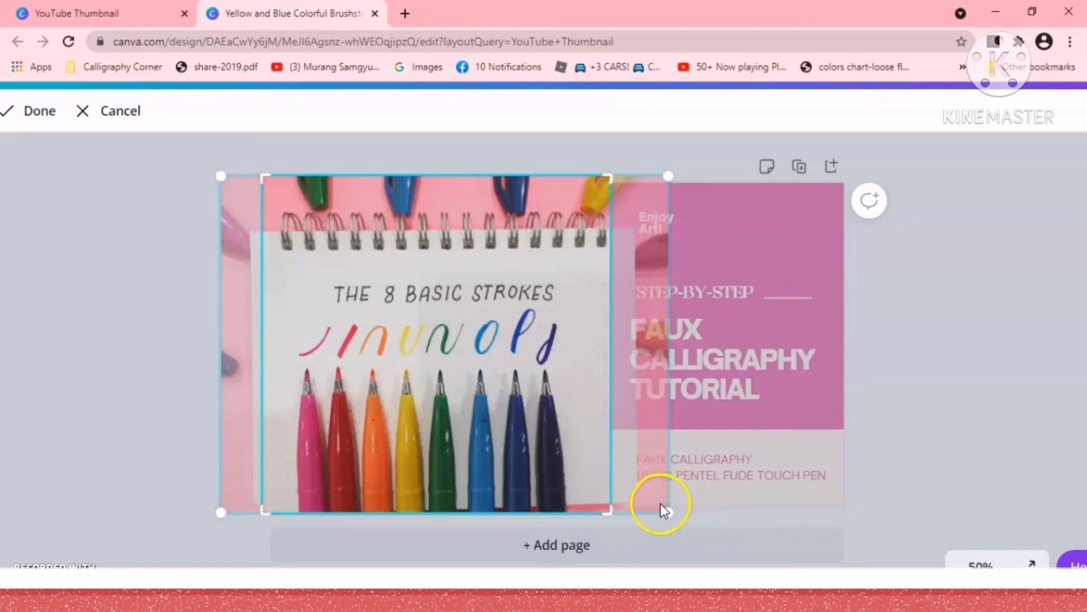
Enlarge the photo slightly inside its crop frame, adjust its position and apply the crop.
left_click_drag(666, 511, 685, 541)
left_click_drag(527, 449, 515, 449)
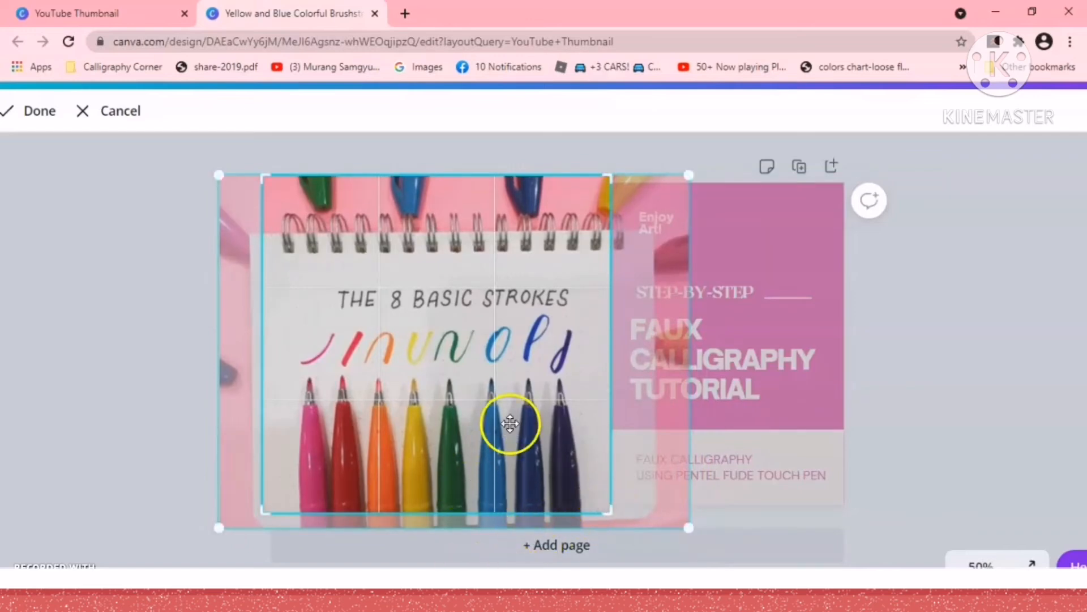
left_click(932, 295)
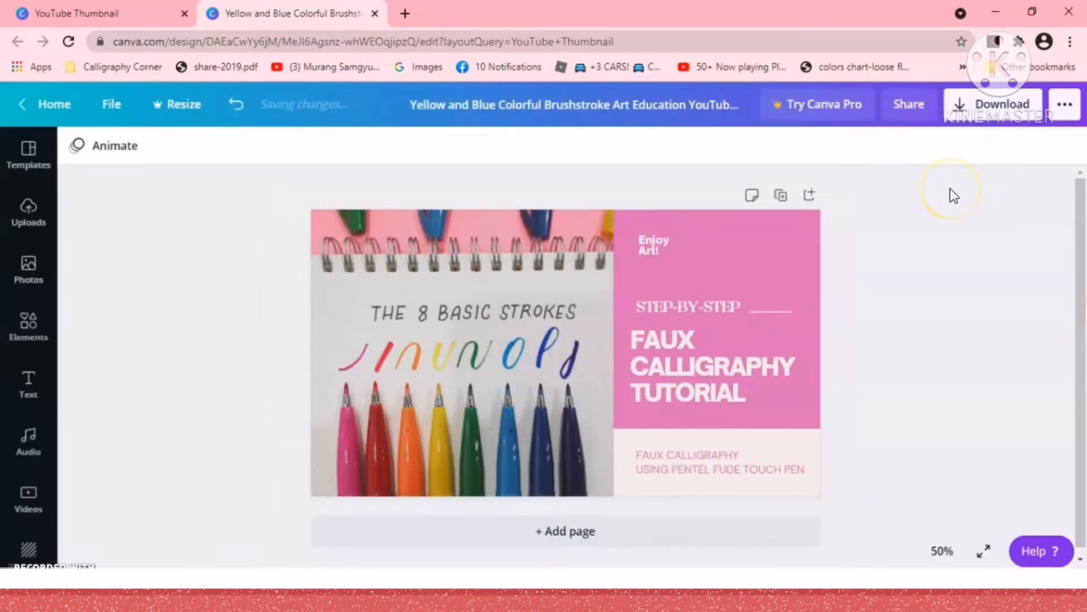
Download the thumbnail as a JPG and close the promotional dialog that follows.
left_click(967, 113)
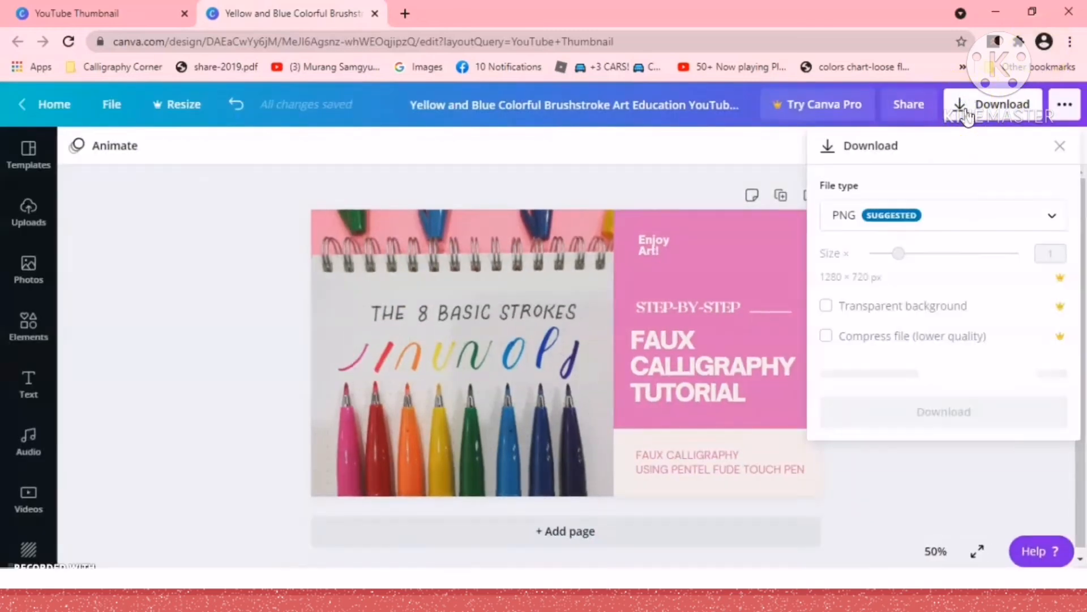
left_click(885, 224)
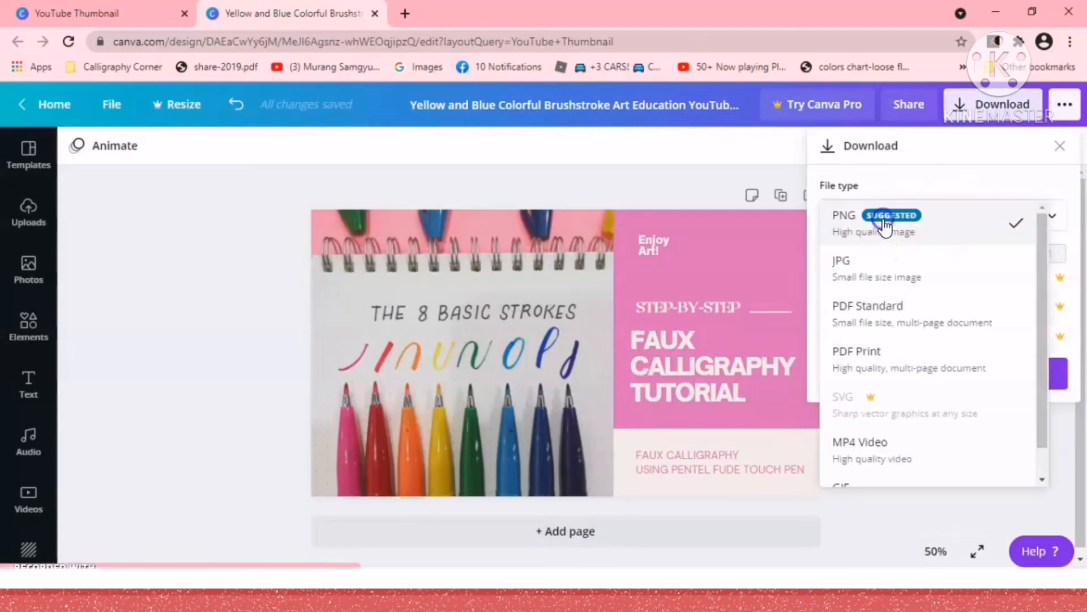
left_click(855, 264)
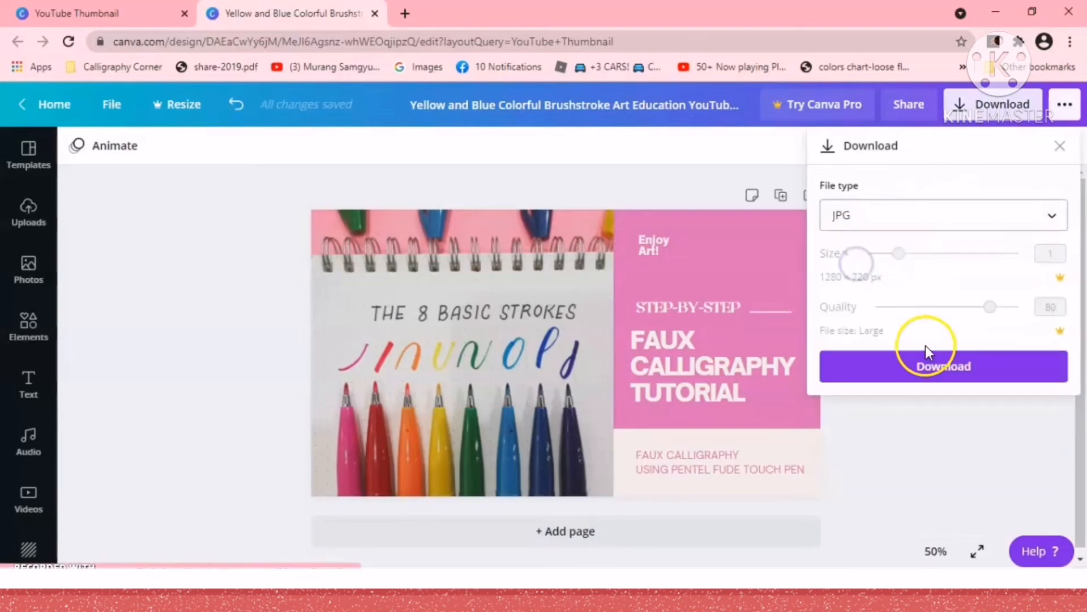
left_click(941, 374)
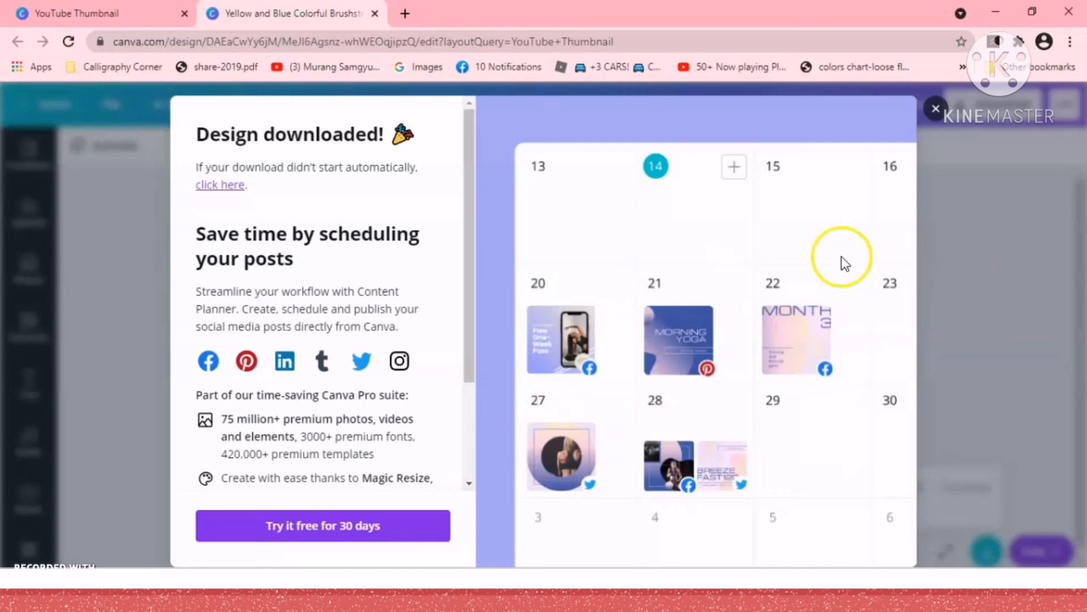
left_click(934, 113)
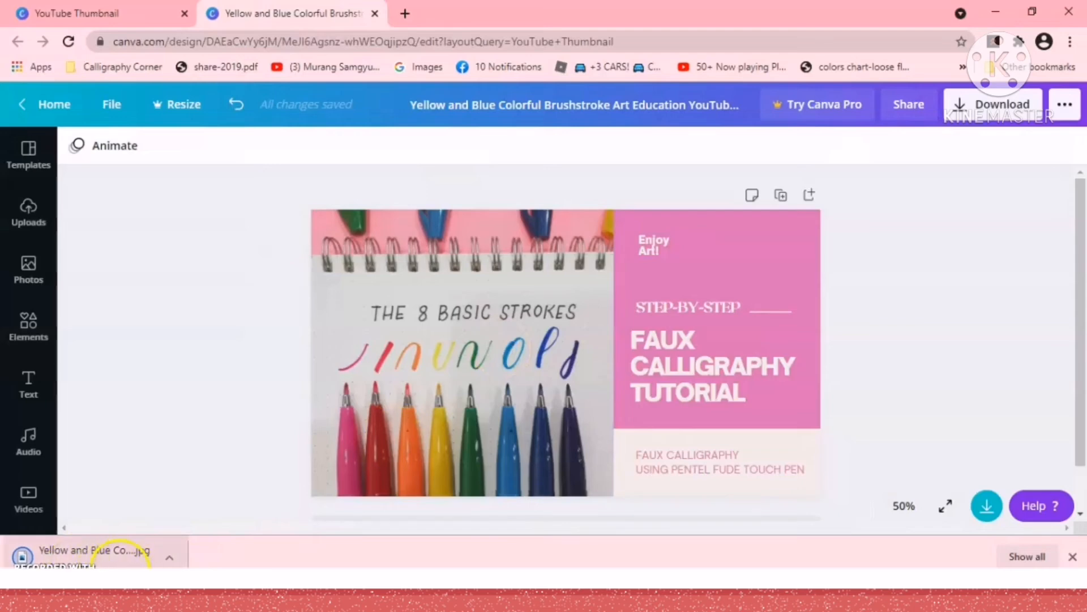
Open the downloaded thumbnail JPG in Photos to check it, and minimize the viewer to return to Canva.
left_click(126, 561)
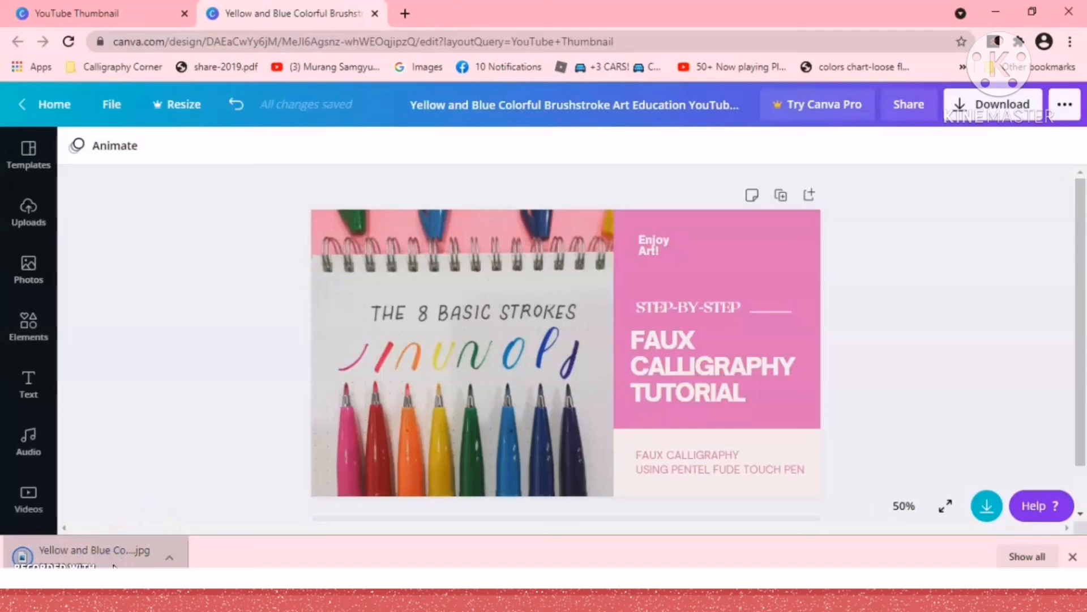
left_click(113, 565)
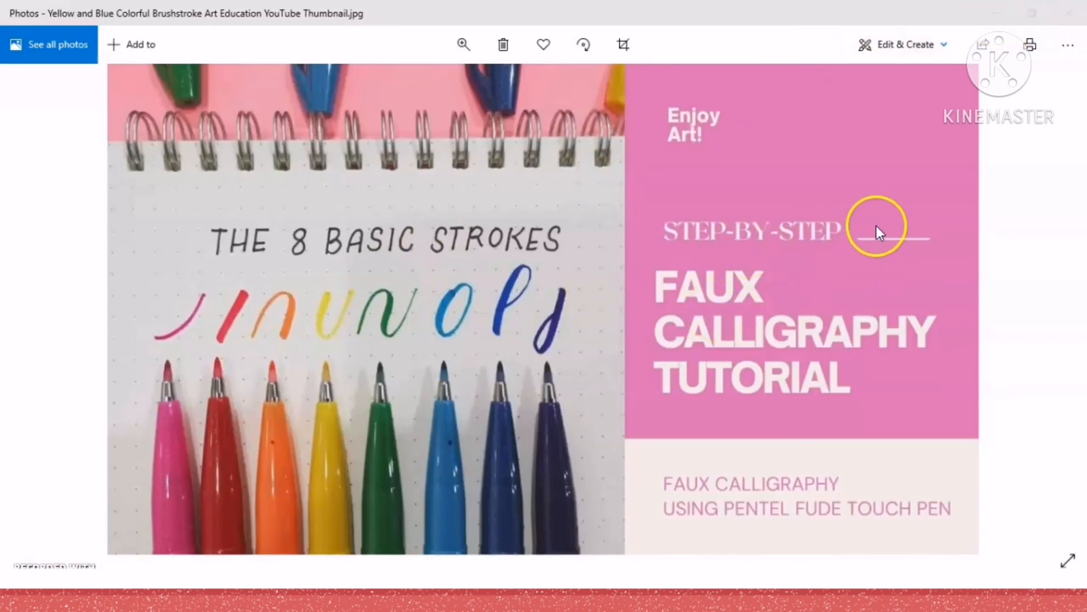
left_click(996, 16)
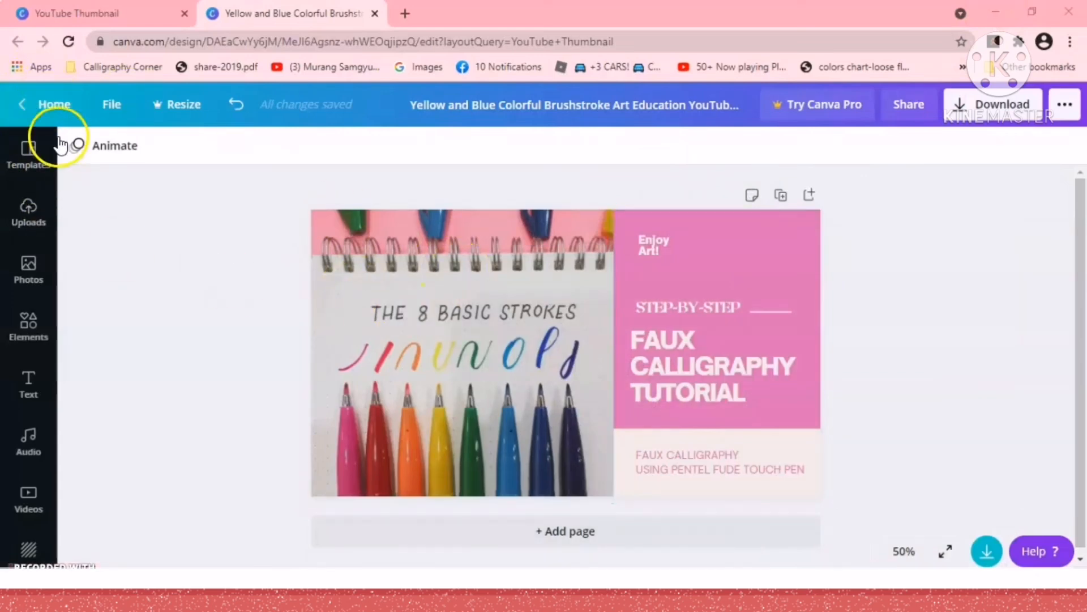
Leave the editor for the list of all designs and reload the page to update the thumbnail's preview.
left_click(54, 105)
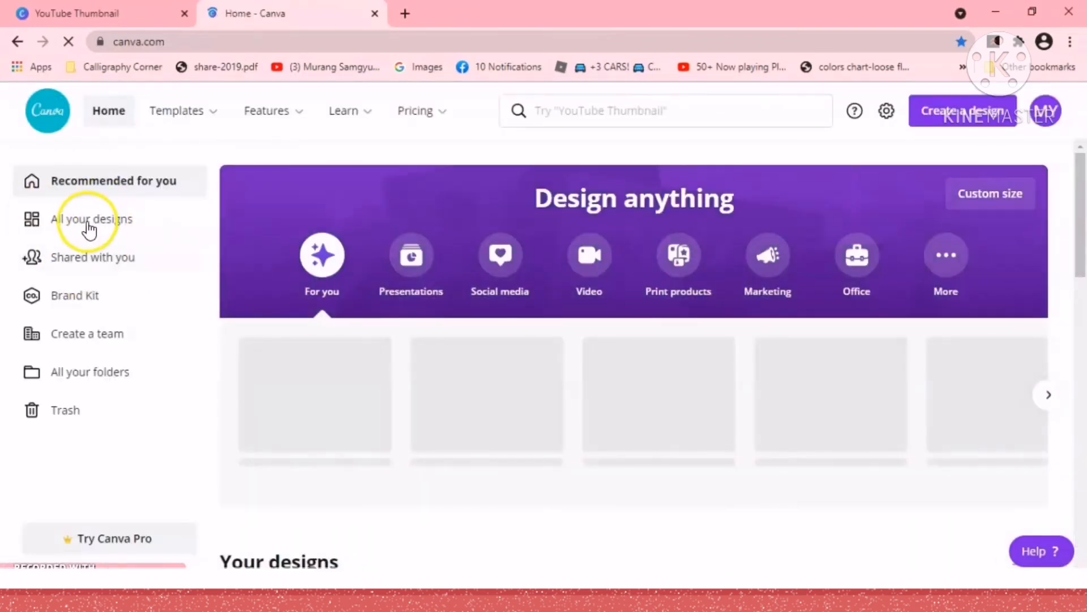
left_click(81, 222)
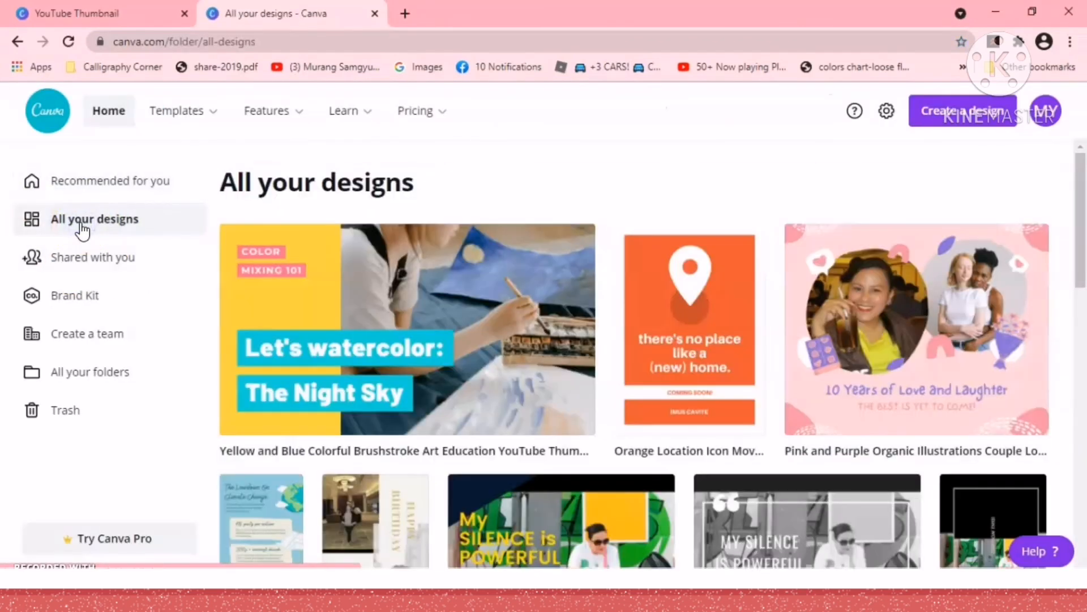
left_click(82, 229)
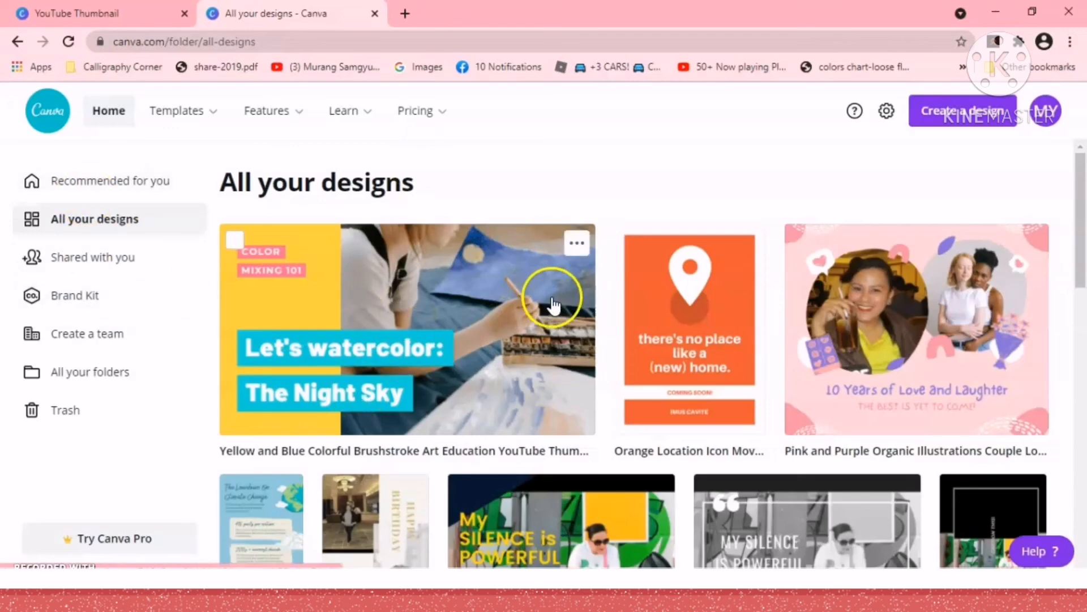
scroll(399, 317, "down", 5)
scroll(398, 315, "up", 5)
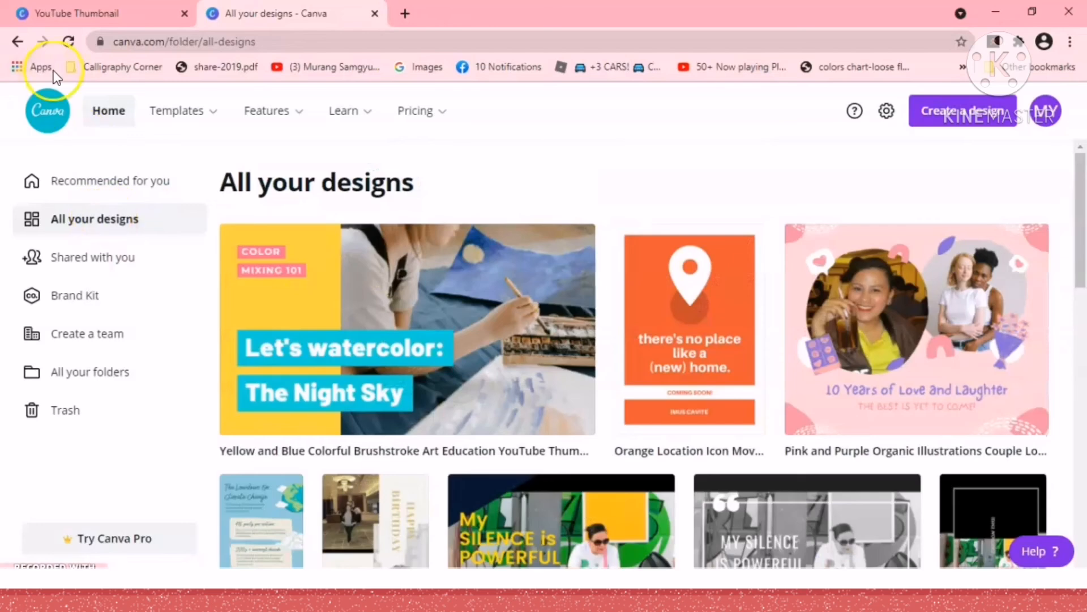
left_click(68, 43)
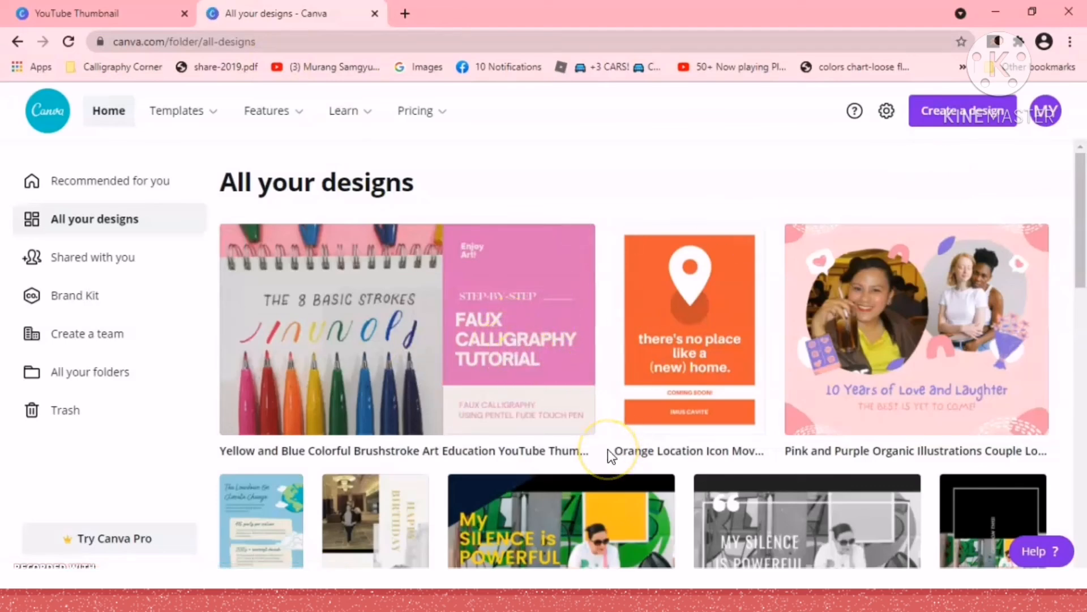
Reopen the faux calligraphy thumbnail design, hide the template side panel and view the page at 75% zoom.
left_click(344, 359)
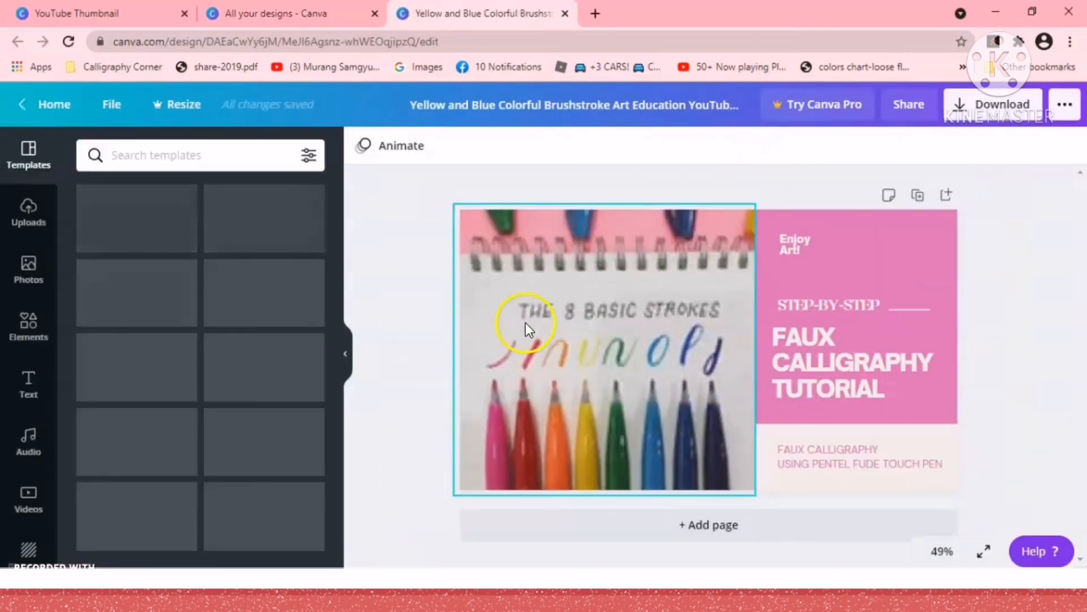
left_click(346, 354)
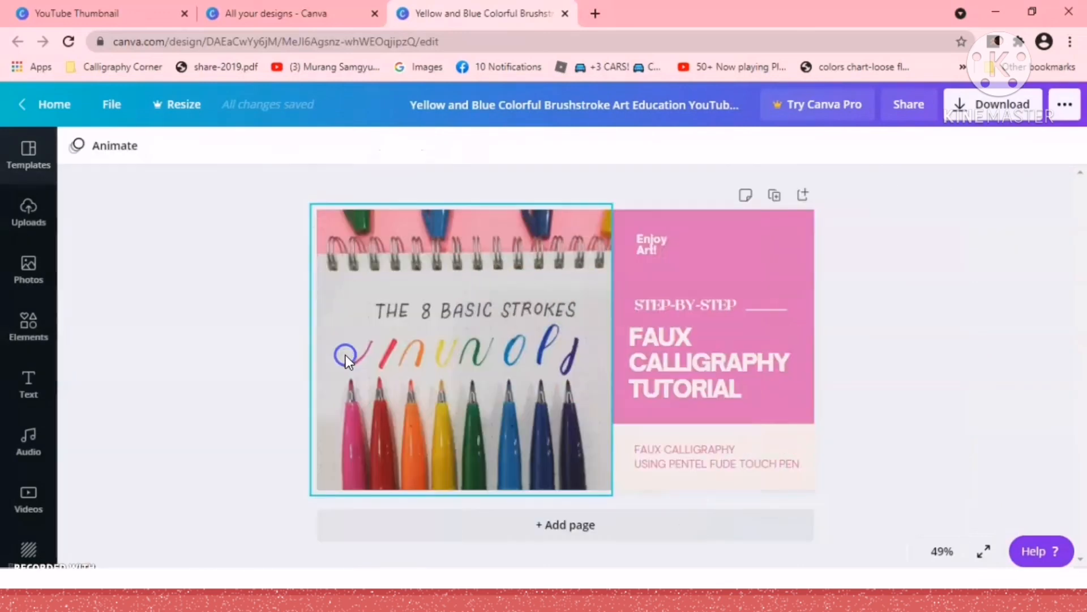
left_click(955, 550)
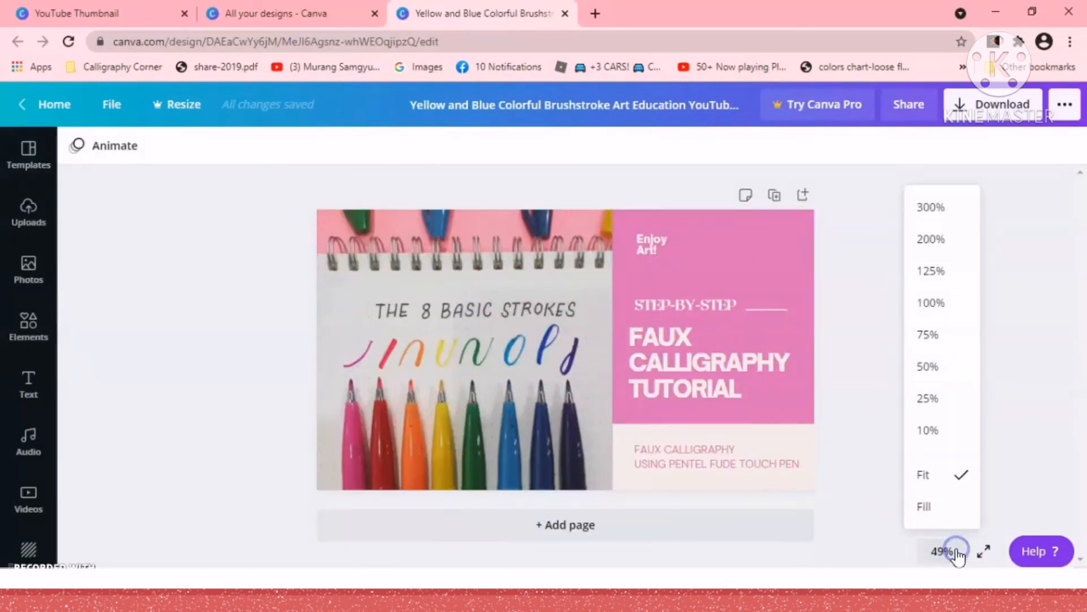
left_click(935, 334)
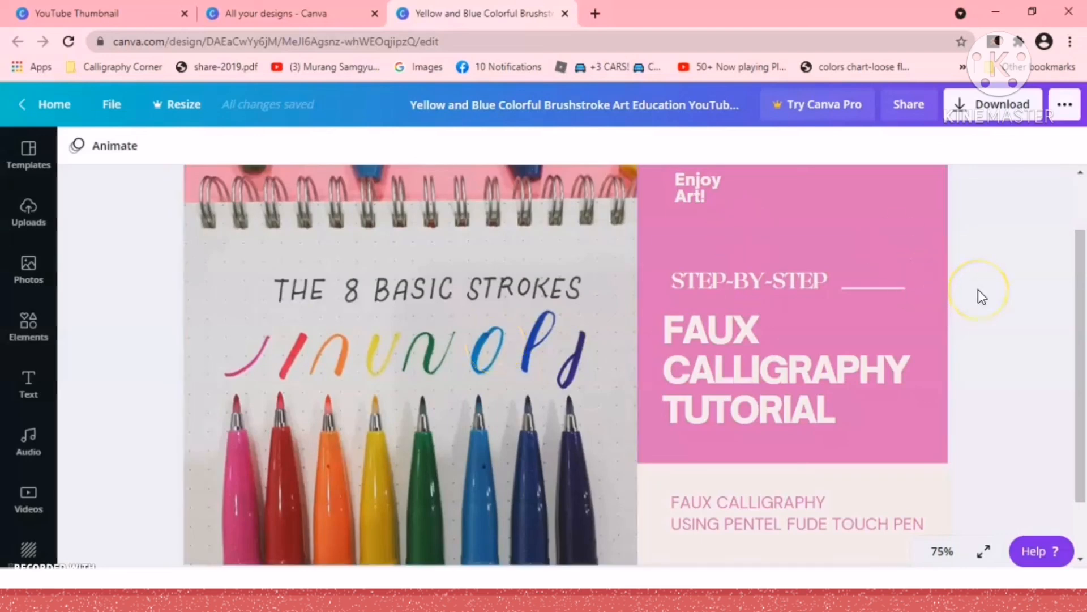
left_click(942, 552)
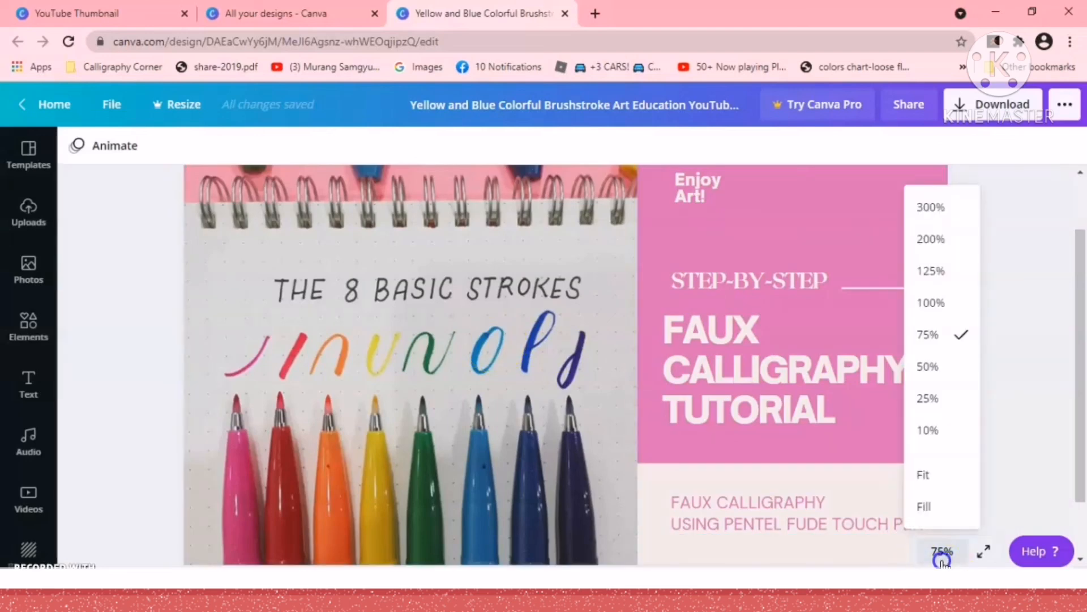